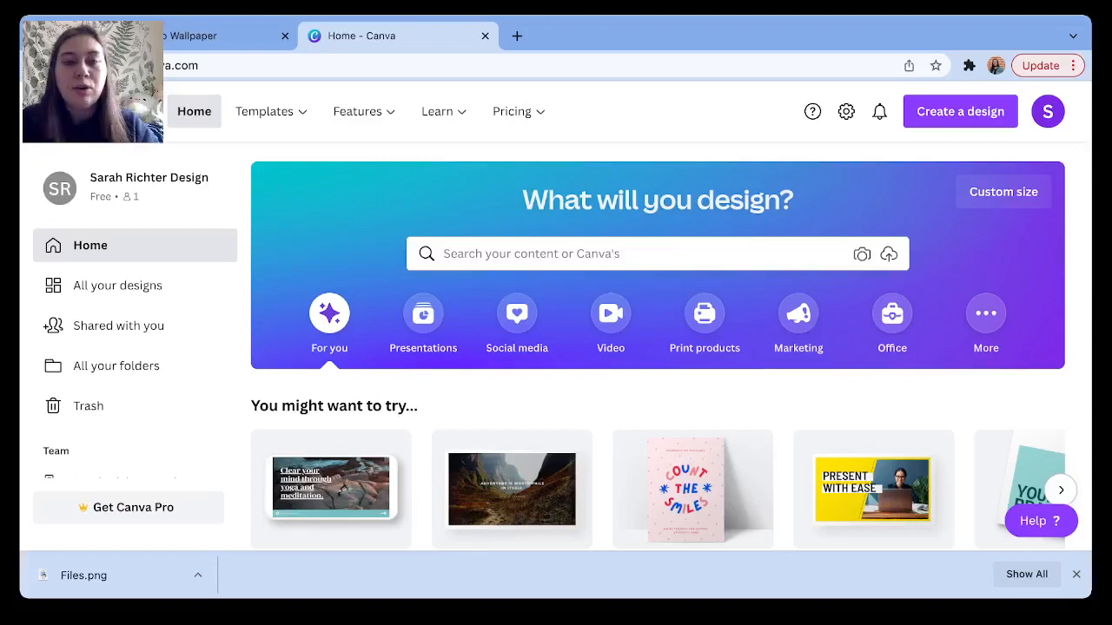
Create a blank 1920 × 1080 px Desktop Wallpaper design from the home page suggestions.
scroll(556, 348, "down", 3)
mouse_move(511, 341)
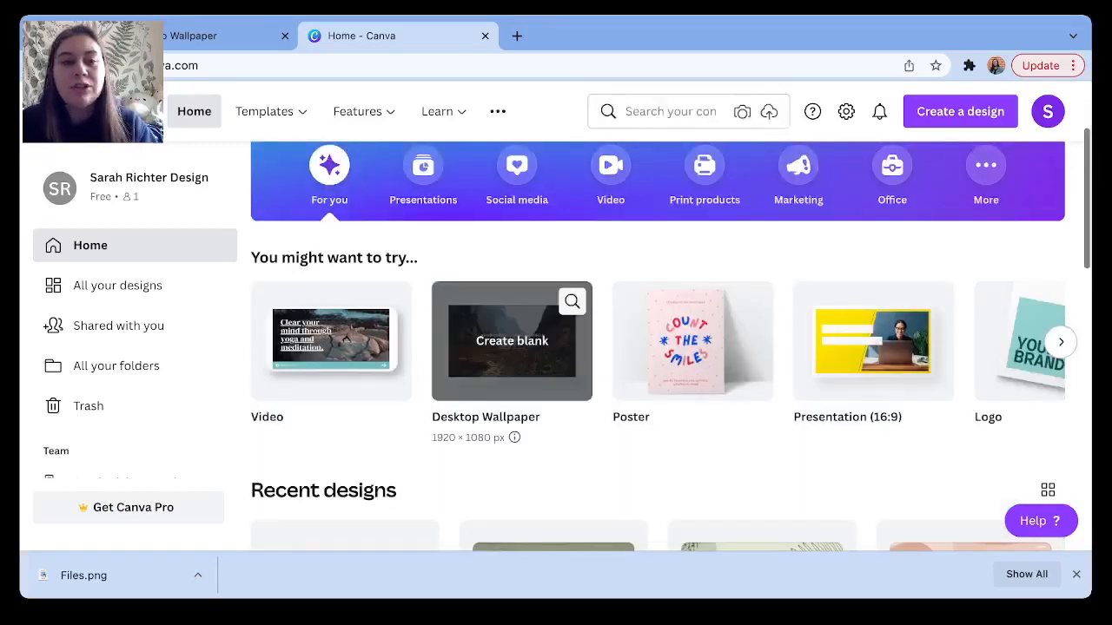
scroll(511, 340, "up", 2)
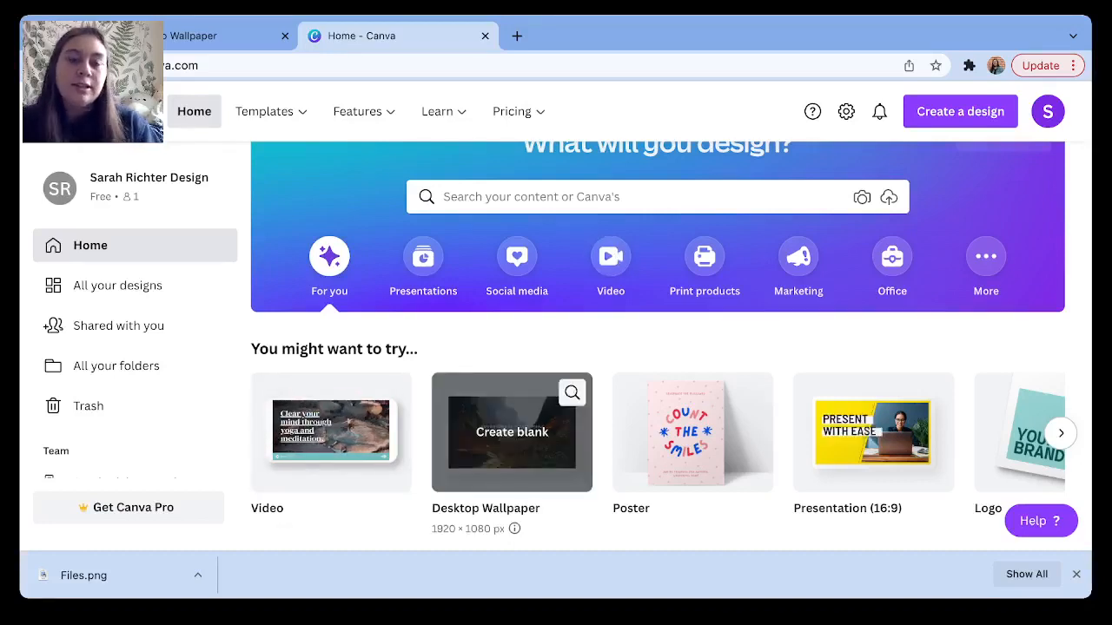
left_click(511, 432)
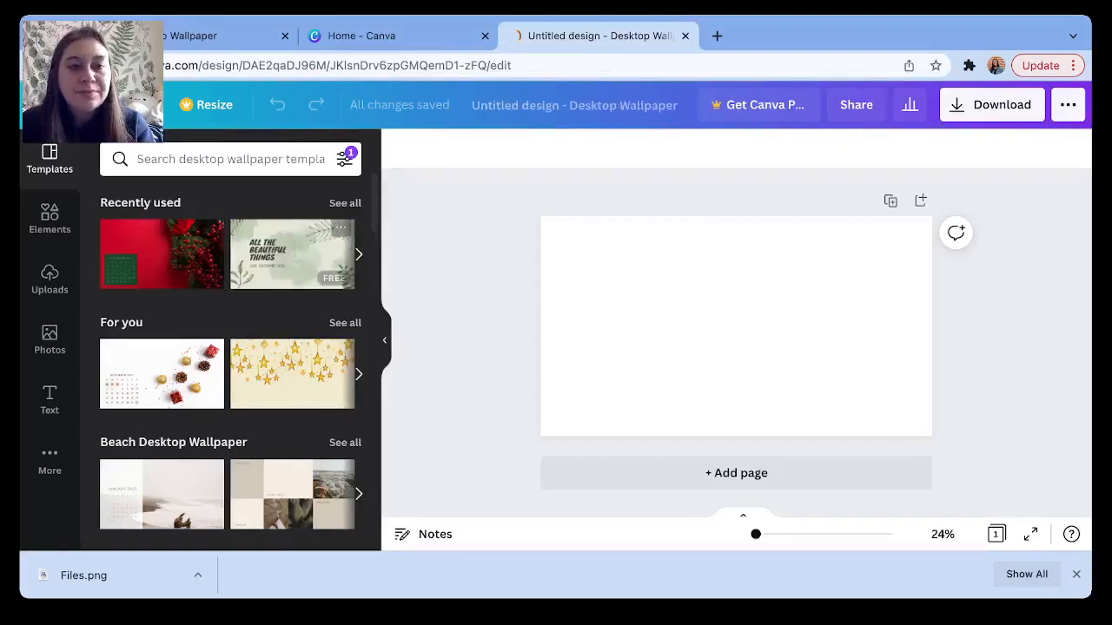
Search the stock photo library for 'beach' images.
scroll(231, 347, "down", 3)
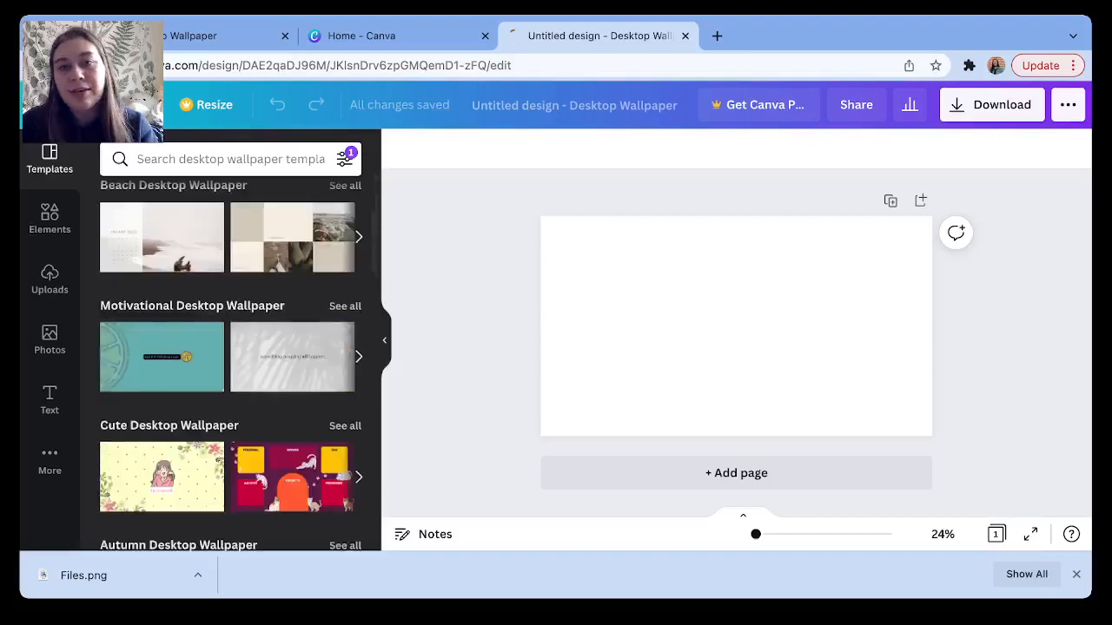
scroll(261, 365, "down", 4)
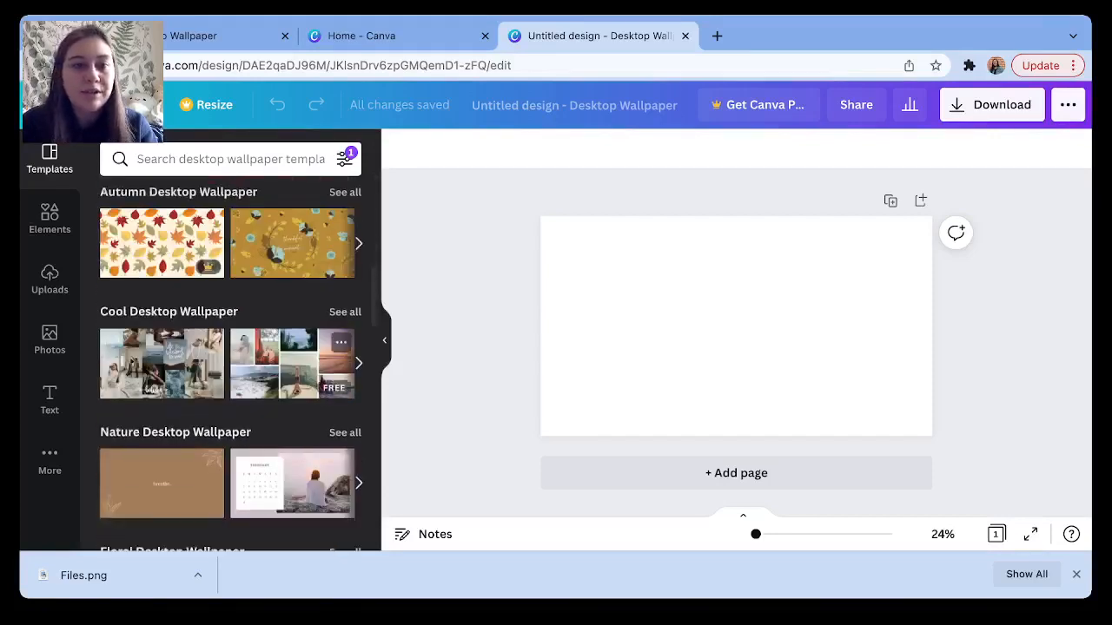
left_click(736, 326)
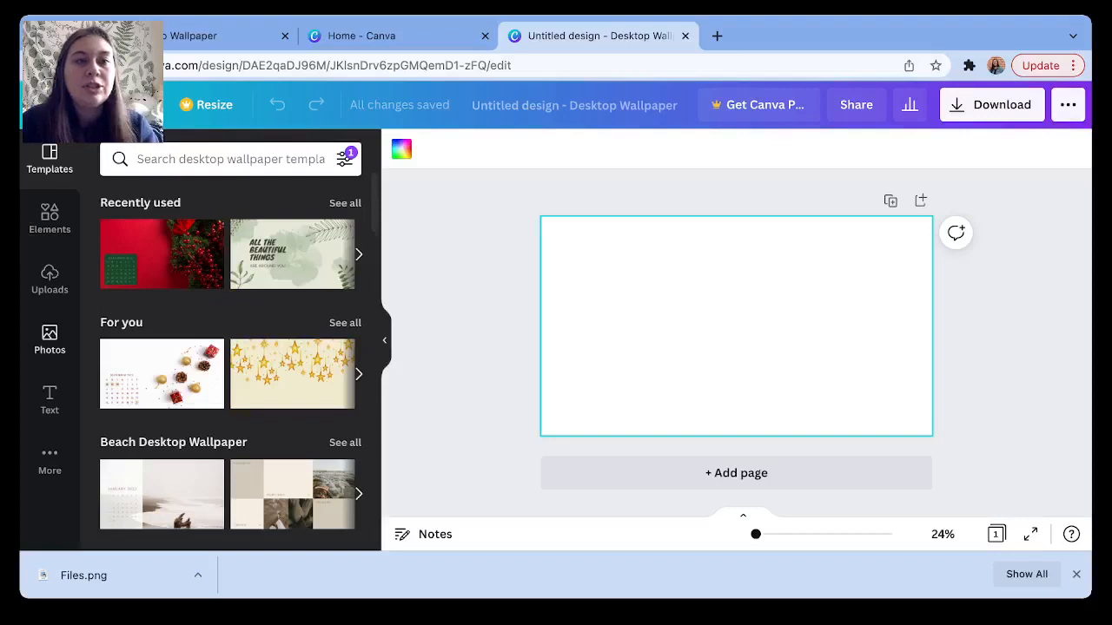
left_click(49, 339)
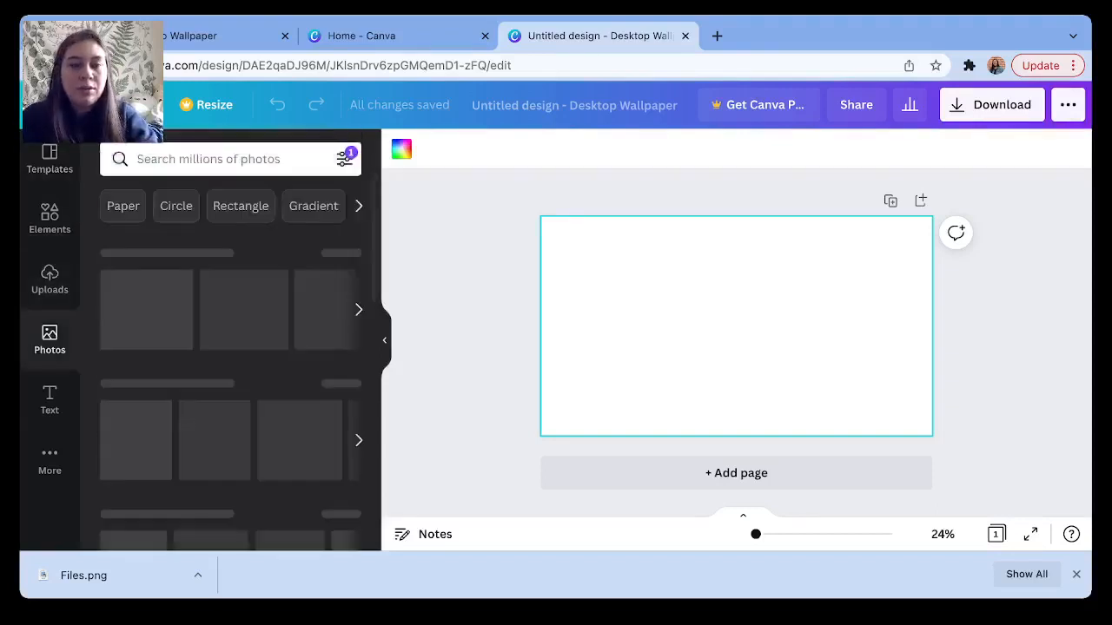
left_click(209, 159)
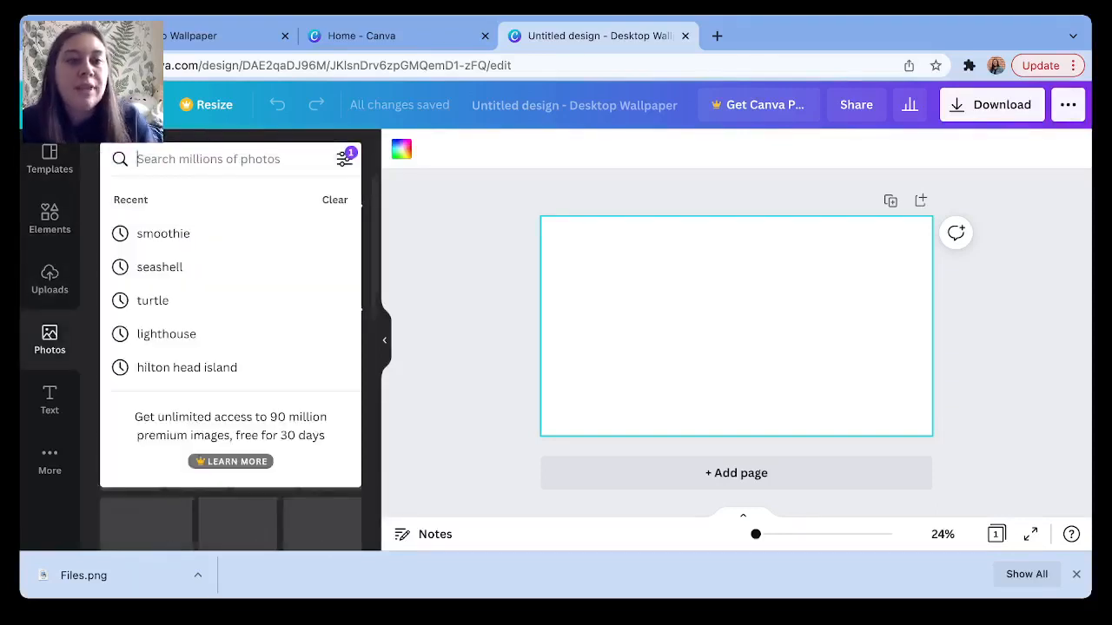
type("beach")
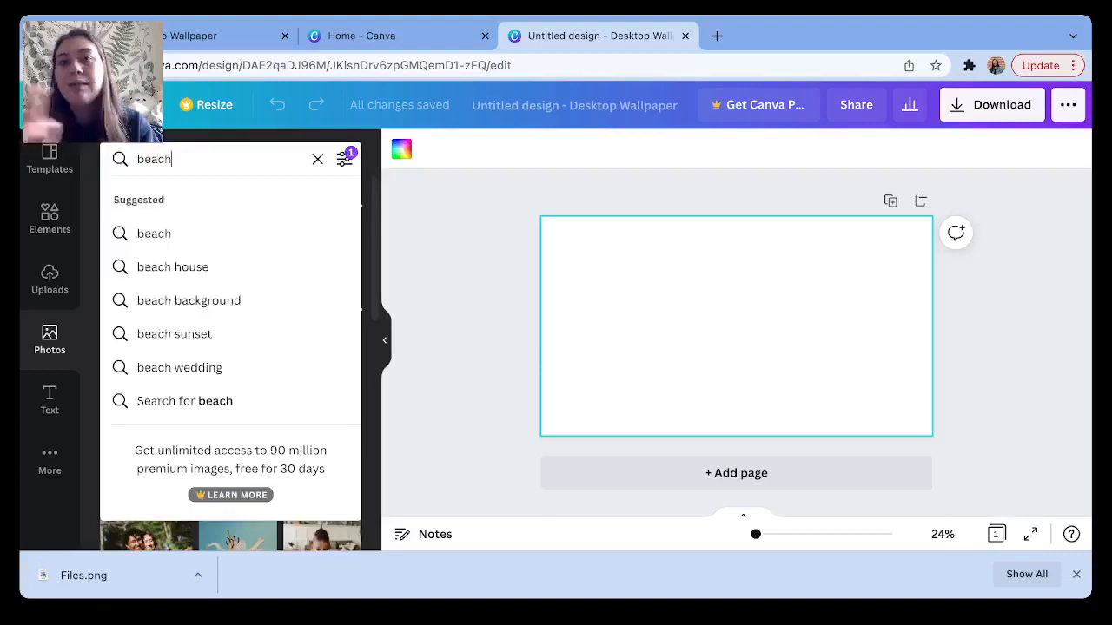
key("Return")
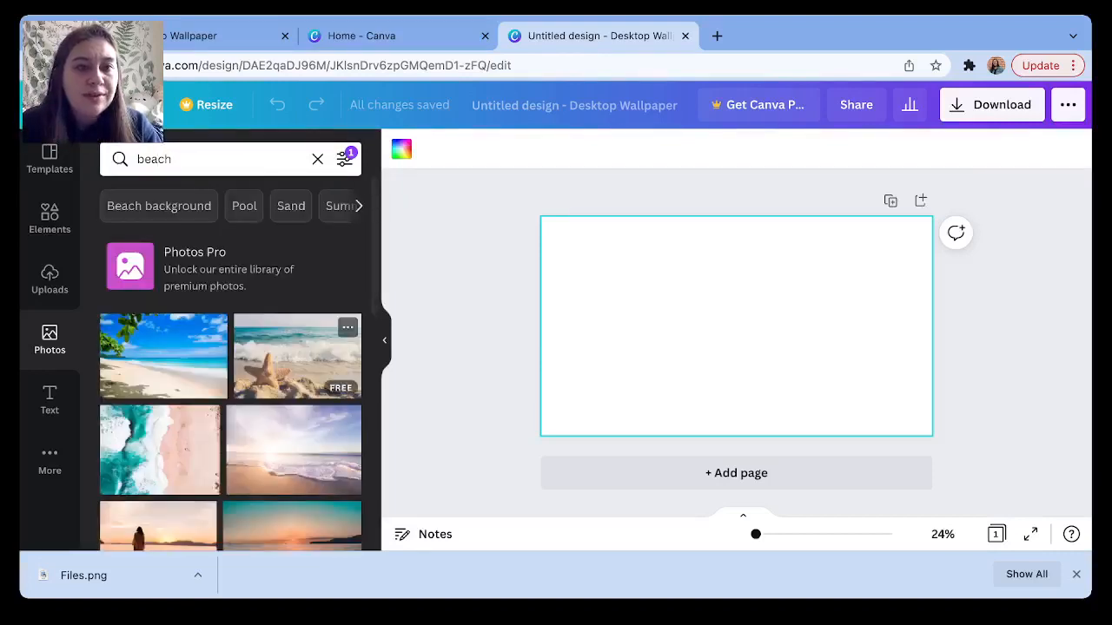
Add the beach sunset photo and stretch it to cover the whole page.
scroll(304, 330, "down", 3)
scroll(304, 341, "down", 1)
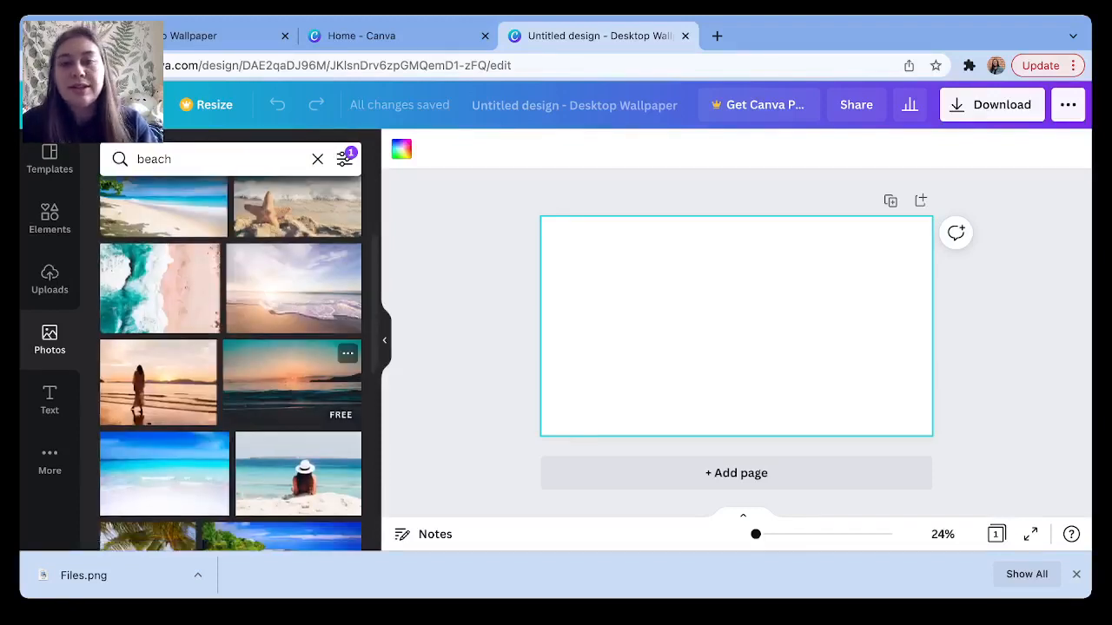
scroll(304, 348, "down", 3)
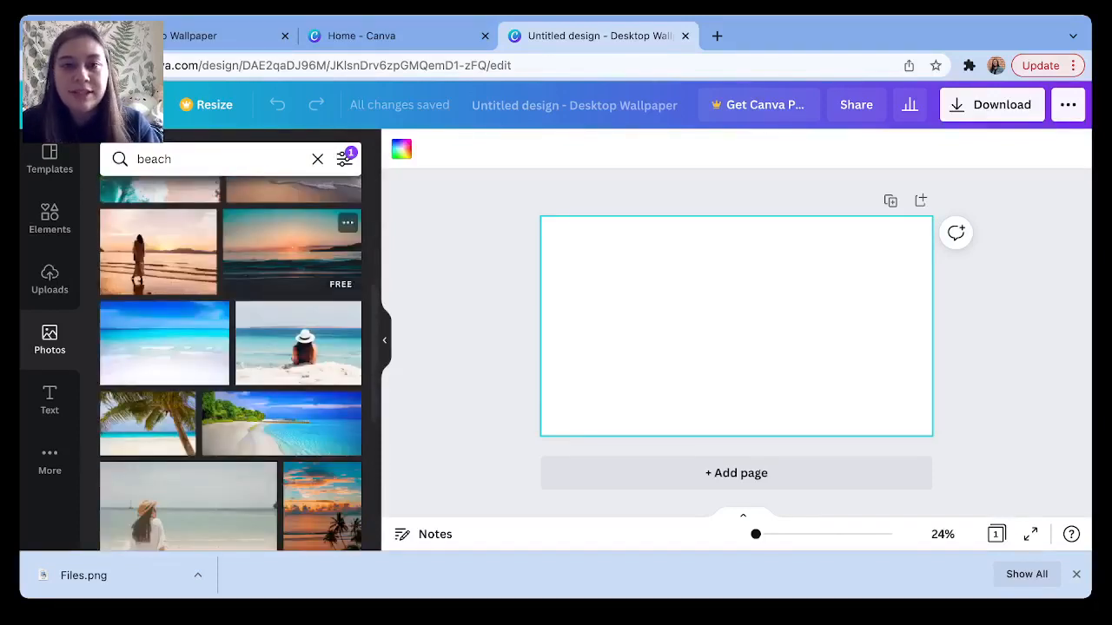
left_click(291, 252)
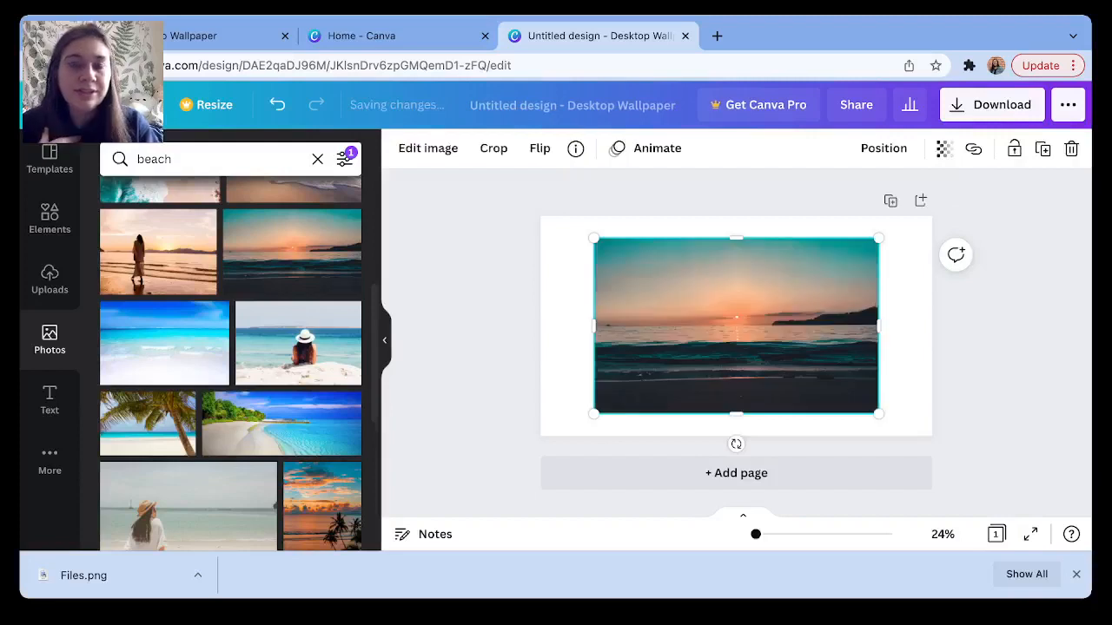
left_click_drag(736, 326, 683, 292)
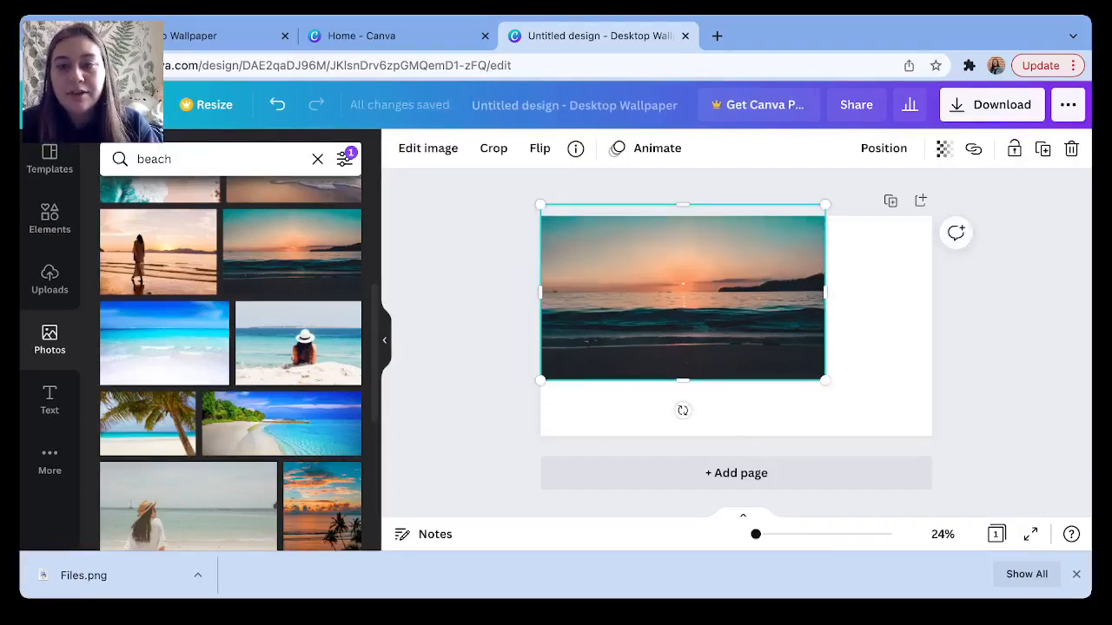
left_click_drag(682, 292, 683, 304)
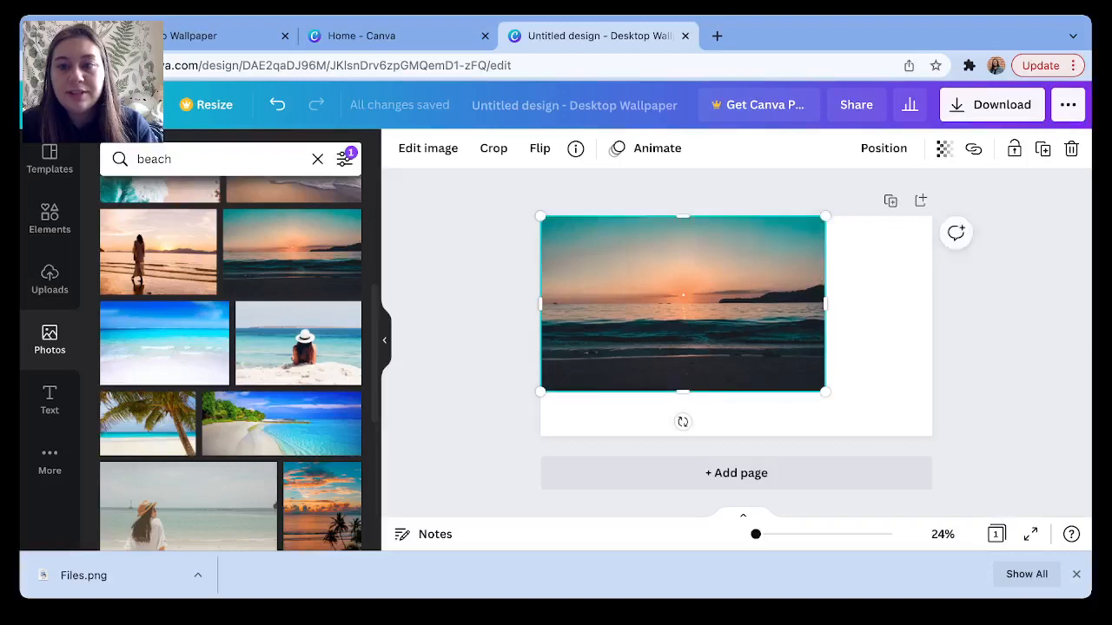
left_click_drag(826, 391, 933, 460)
left_click(736, 493)
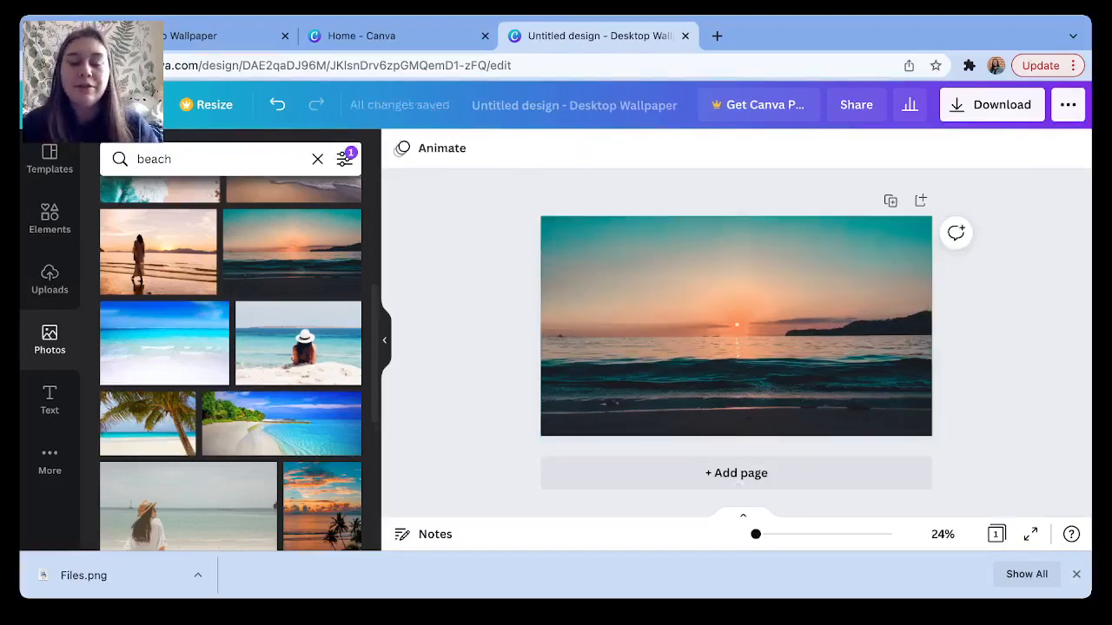
Search the photos for 'poliroid' and browse the polaroid frame results.
left_click(193, 159)
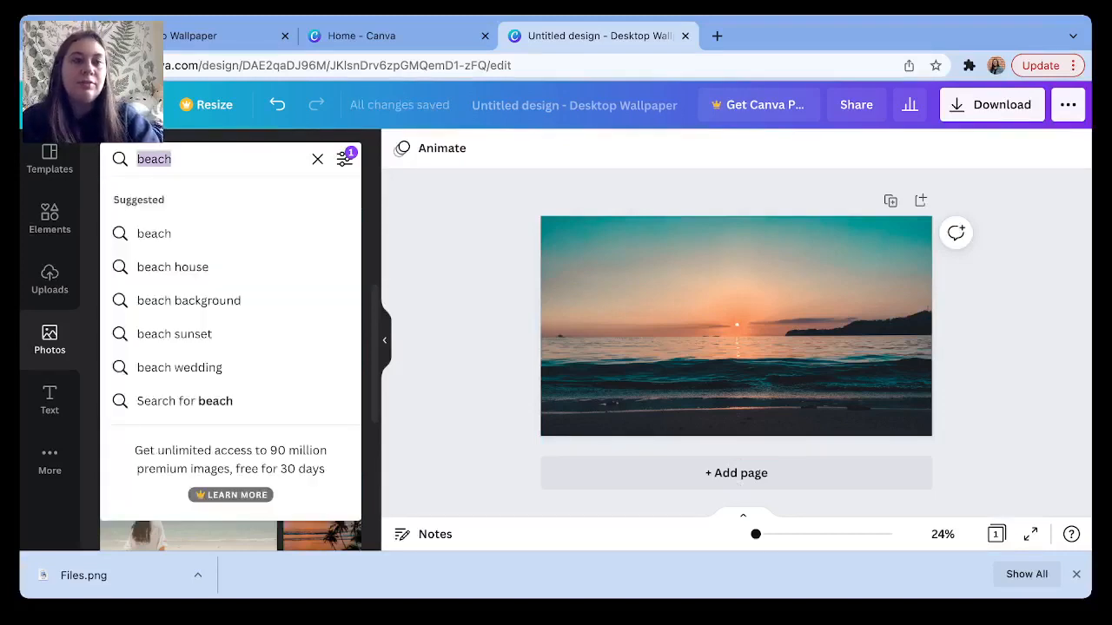
type("phot")
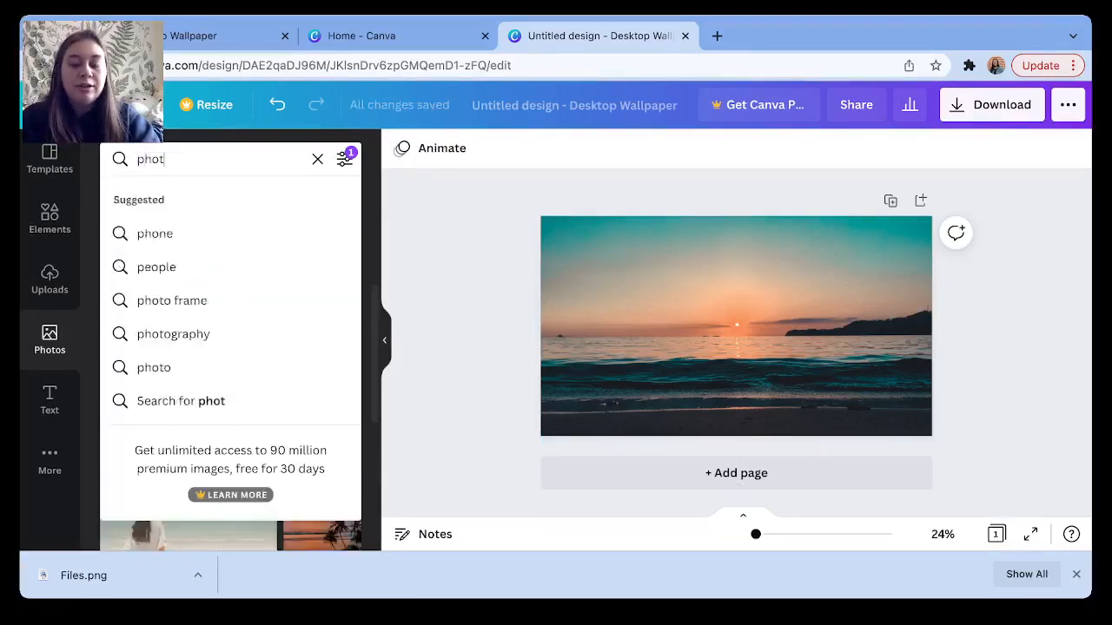
key("BackSpace")
key("BackSpace")
key("BackSpace")
key("BackSpace")
type("p")
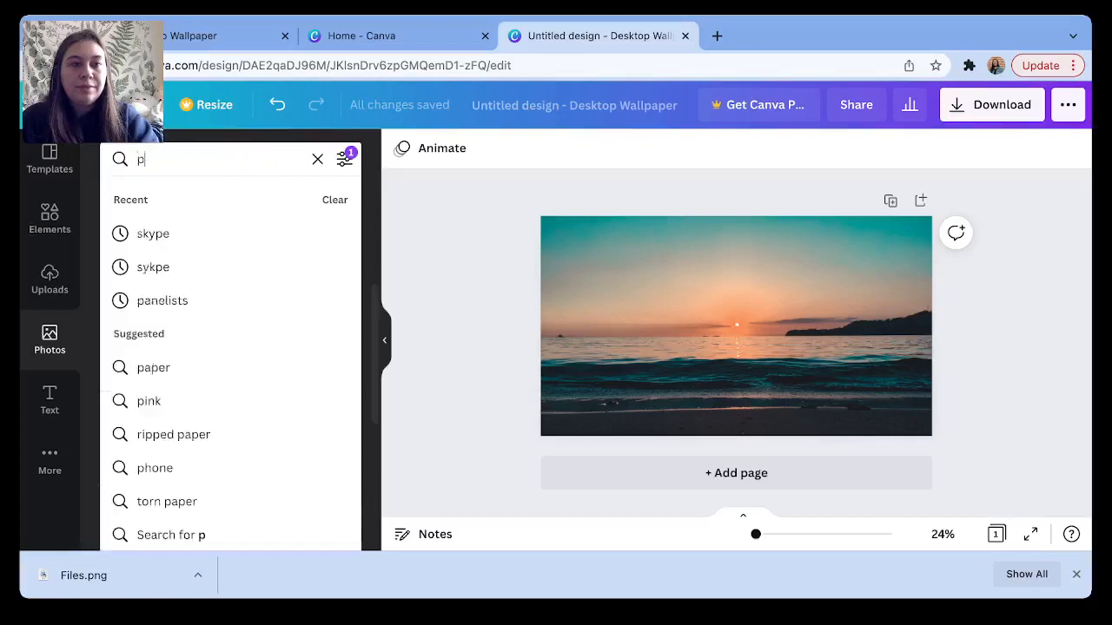
type("oliroid")
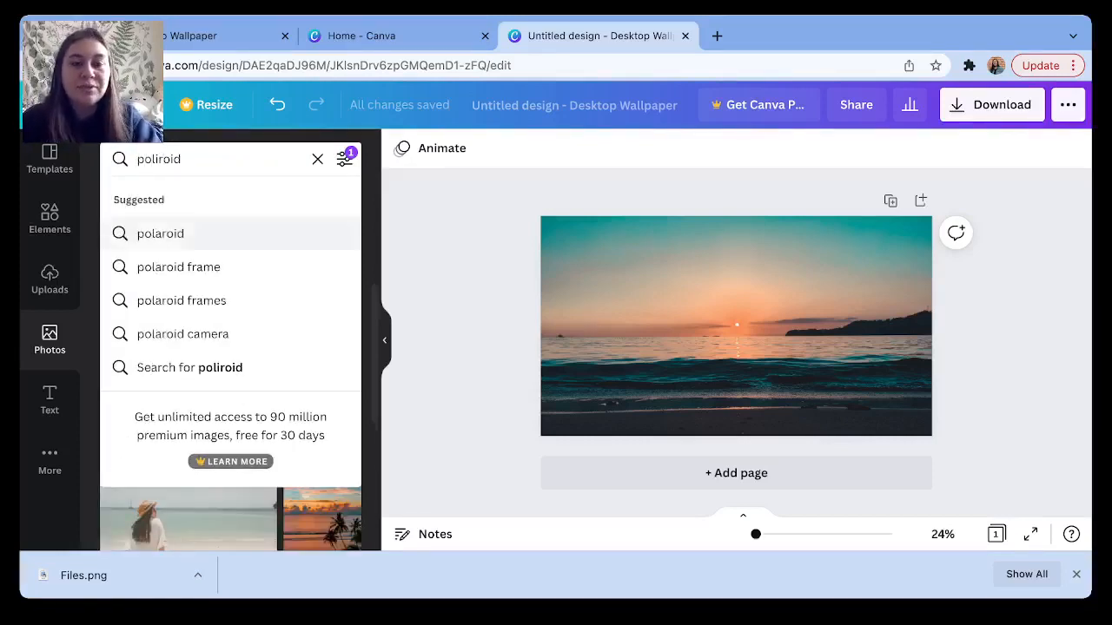
left_click(160, 234)
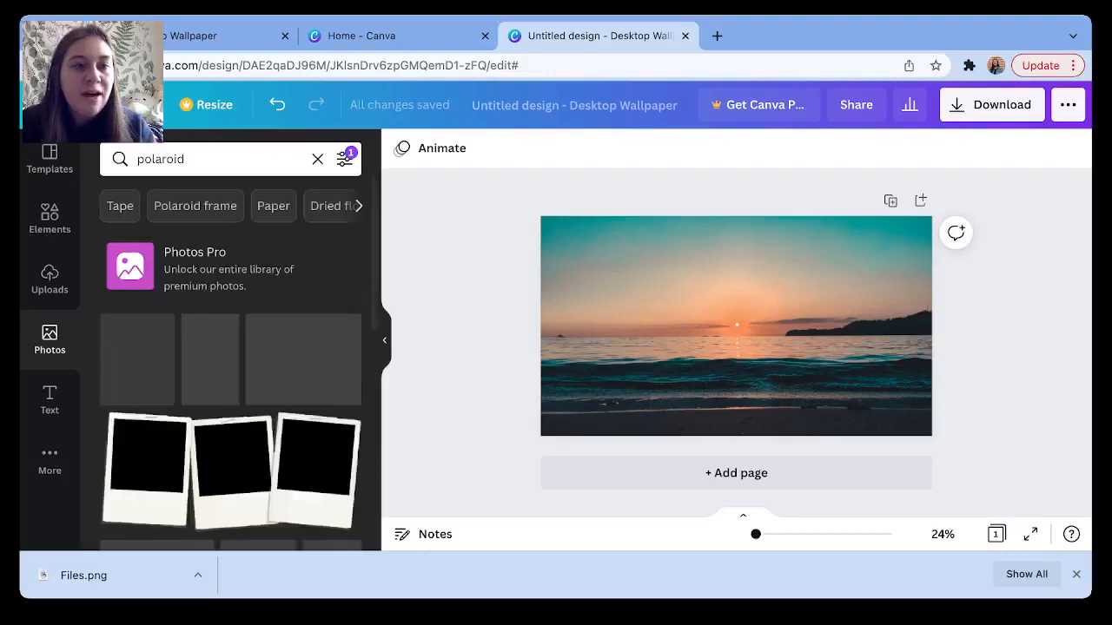
scroll(231, 420, "down", 1)
scroll(231, 420, "down", 1)
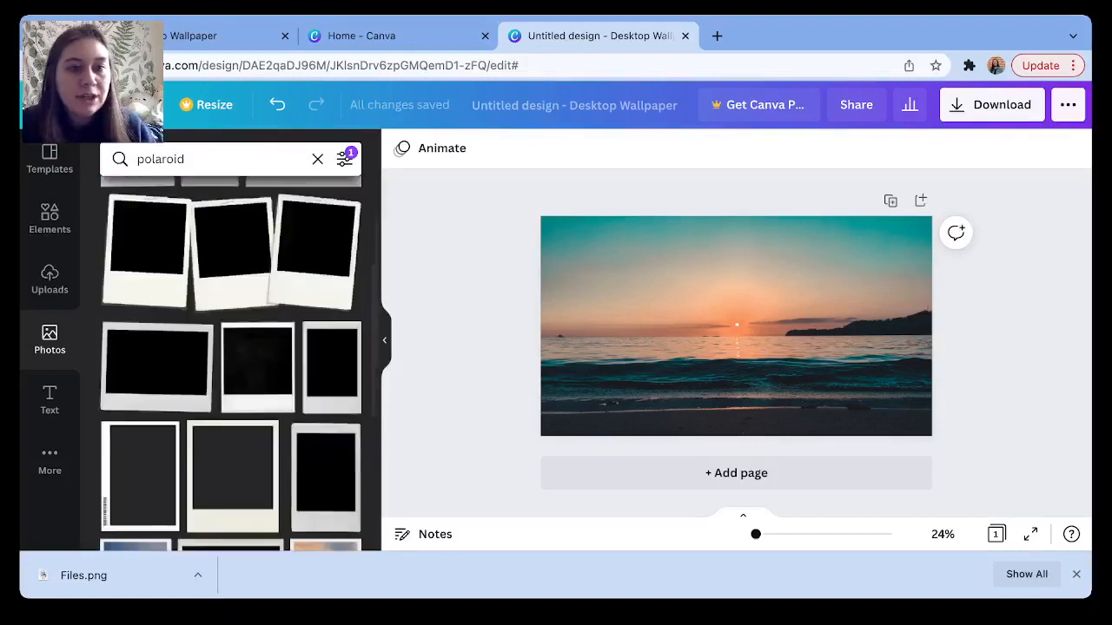
scroll(231, 365, "down", 3)
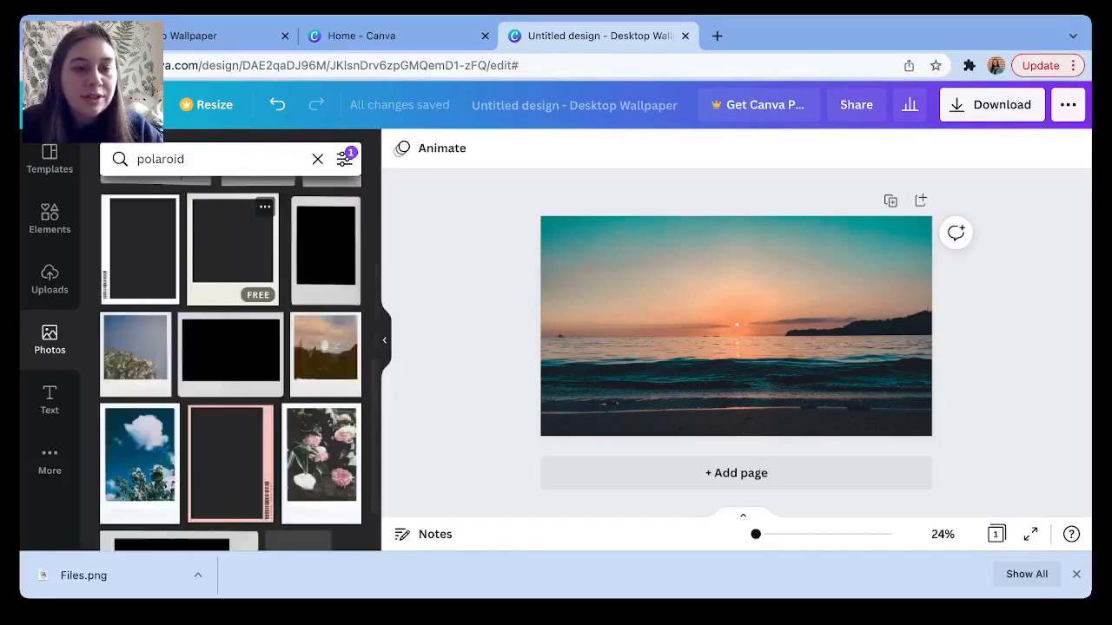
scroll(231, 365, "up", 1)
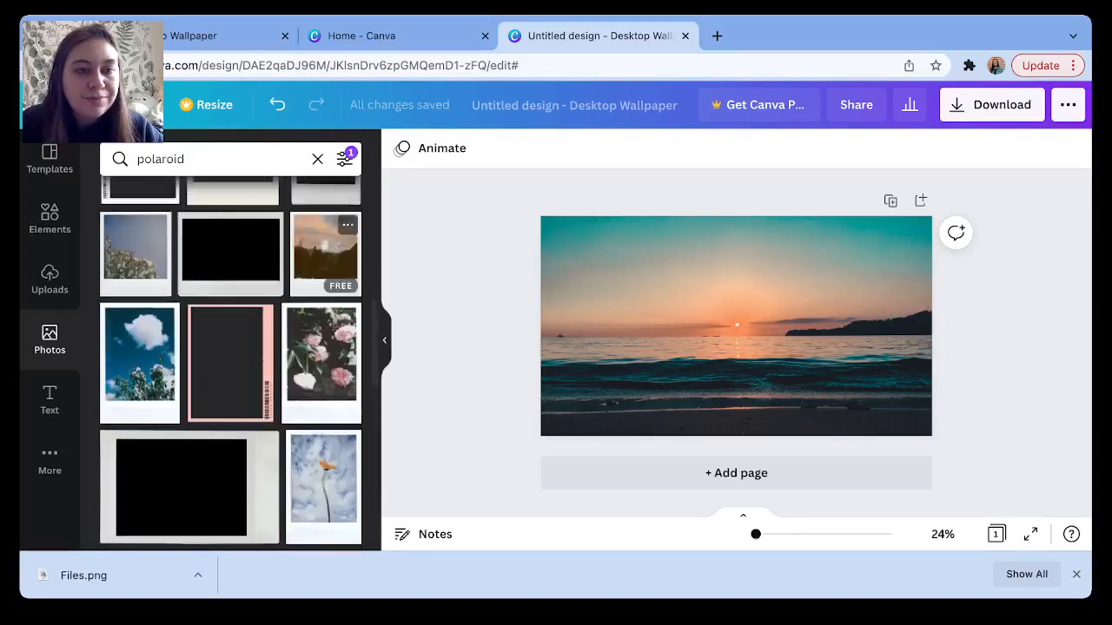
scroll(231, 365, "down", 1)
scroll(231, 365, "down", 3)
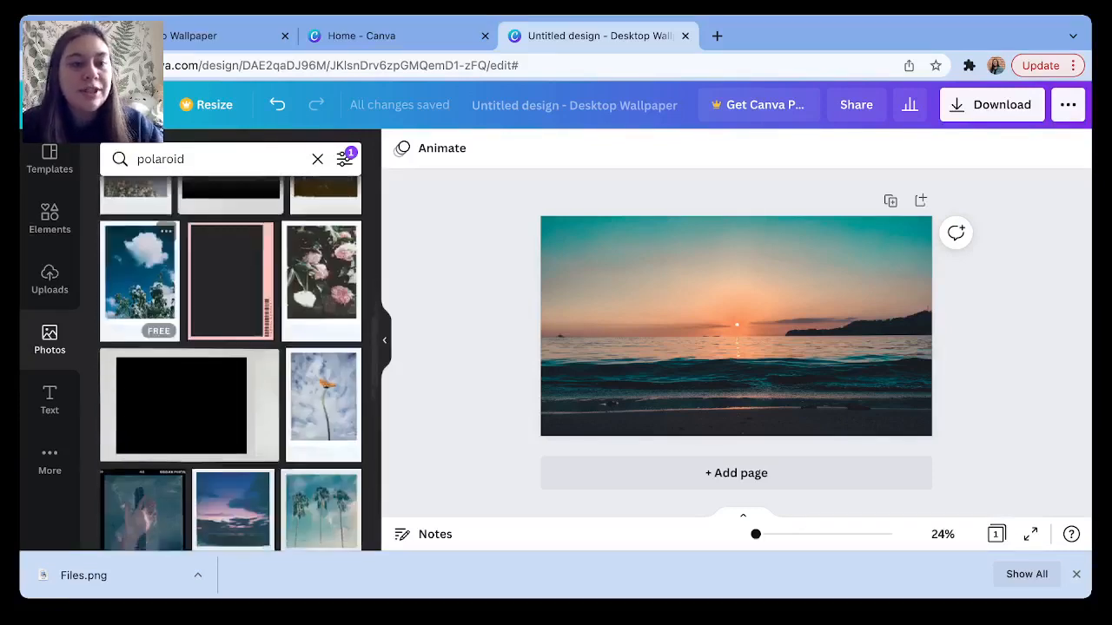
scroll(231, 365, "down", 3)
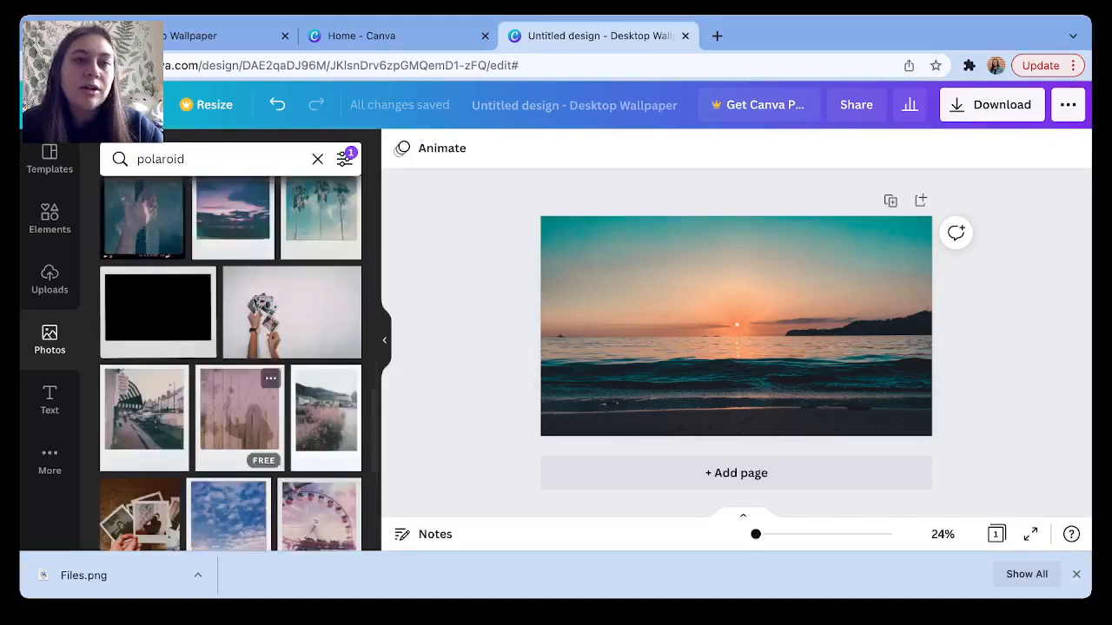
scroll(243, 434, "down", 10)
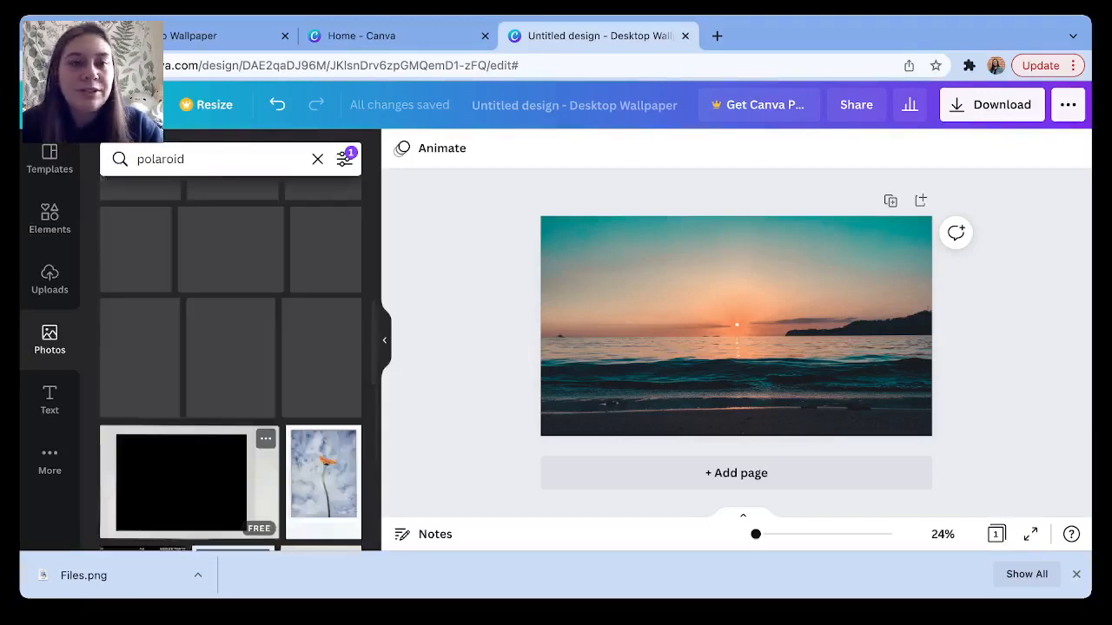
scroll(231, 365, "down", 5)
scroll(230, 356, "up", 1)
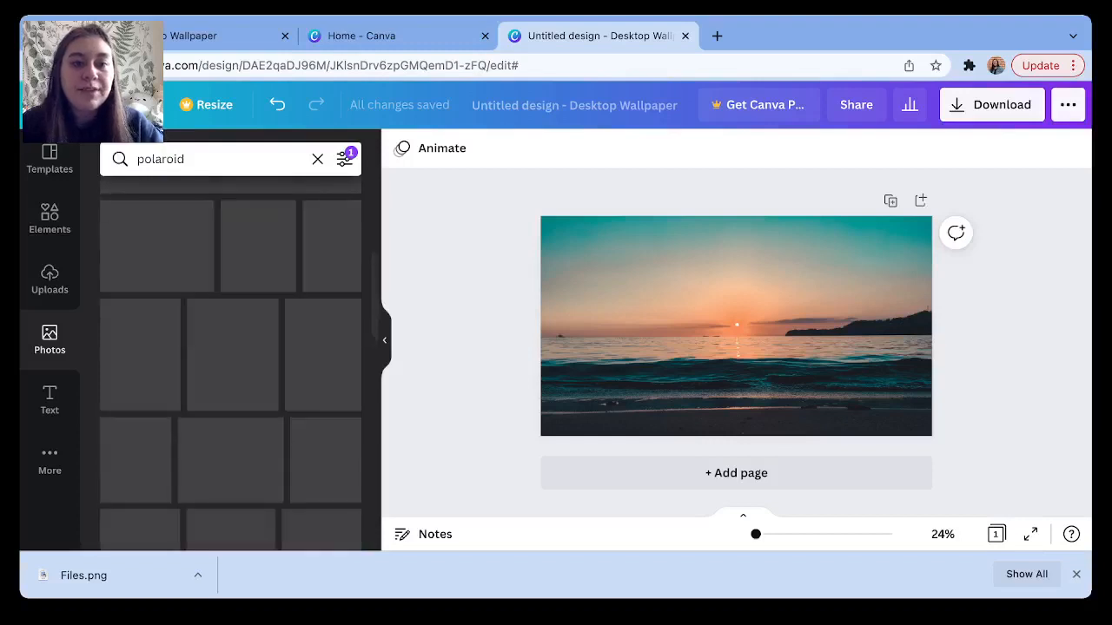
scroll(231, 356, "up", 10)
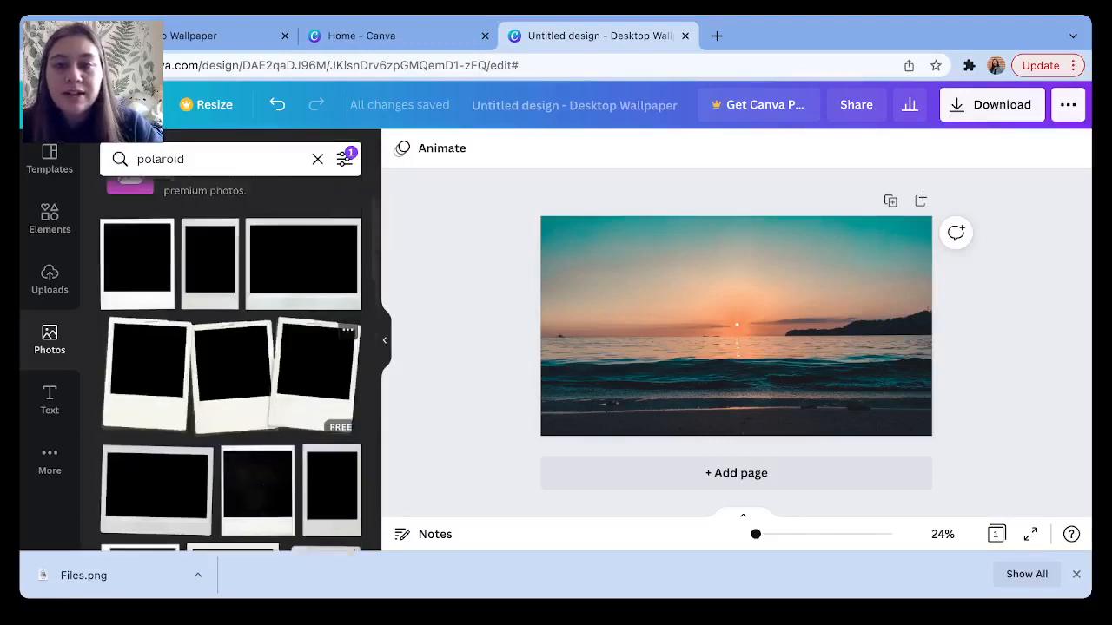
Add the three-polaroid image and shrink it into the page's top-left corner.
left_click(231, 376)
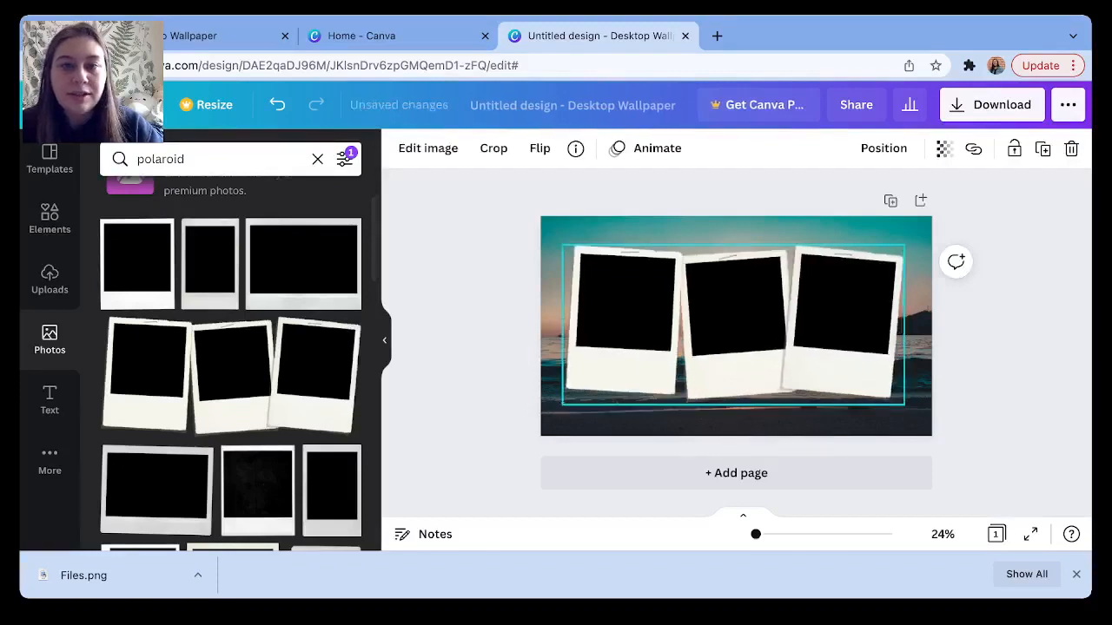
left_click_drag(904, 404, 742, 328)
left_click_drag(665, 287, 660, 281)
left_click(695, 373)
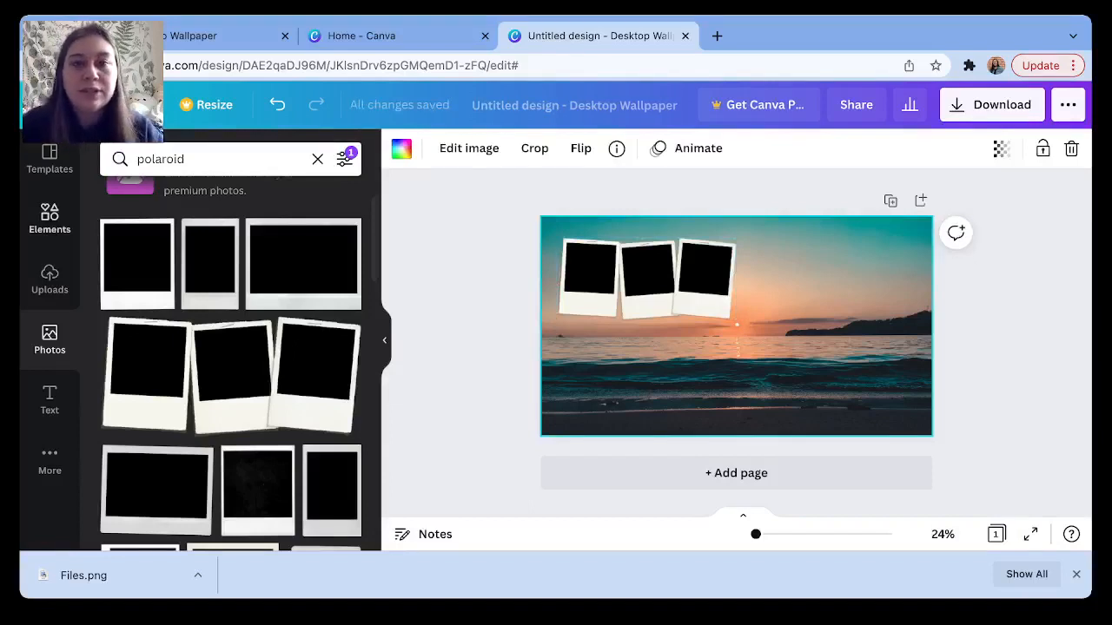
left_click(50, 338)
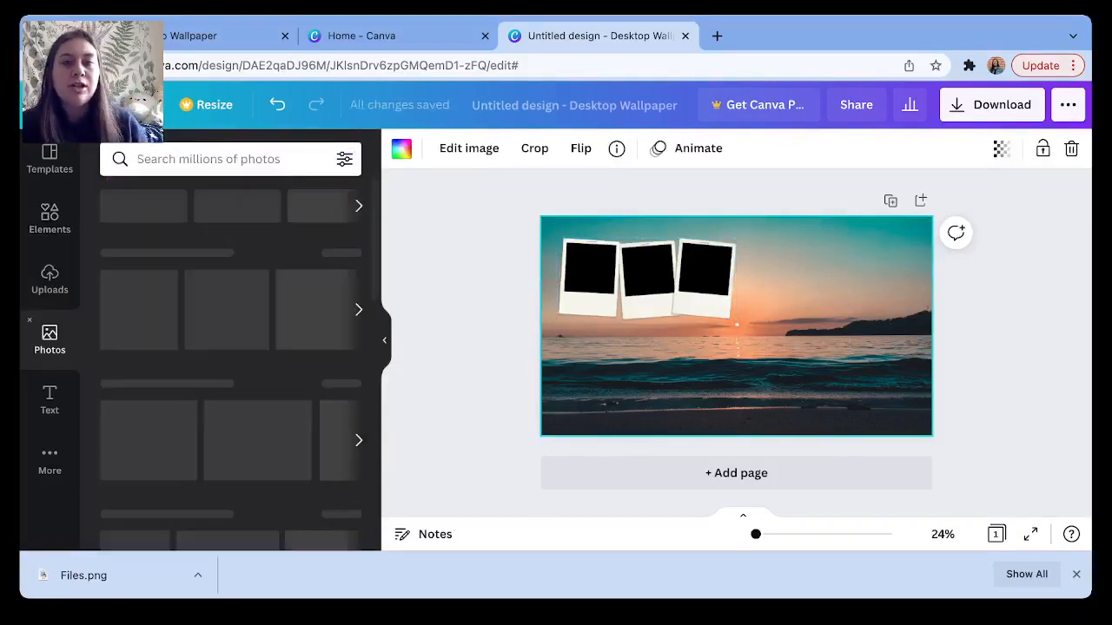
Search photos for 'shells' and add the sand-and-shells photo.
left_click(209, 159)
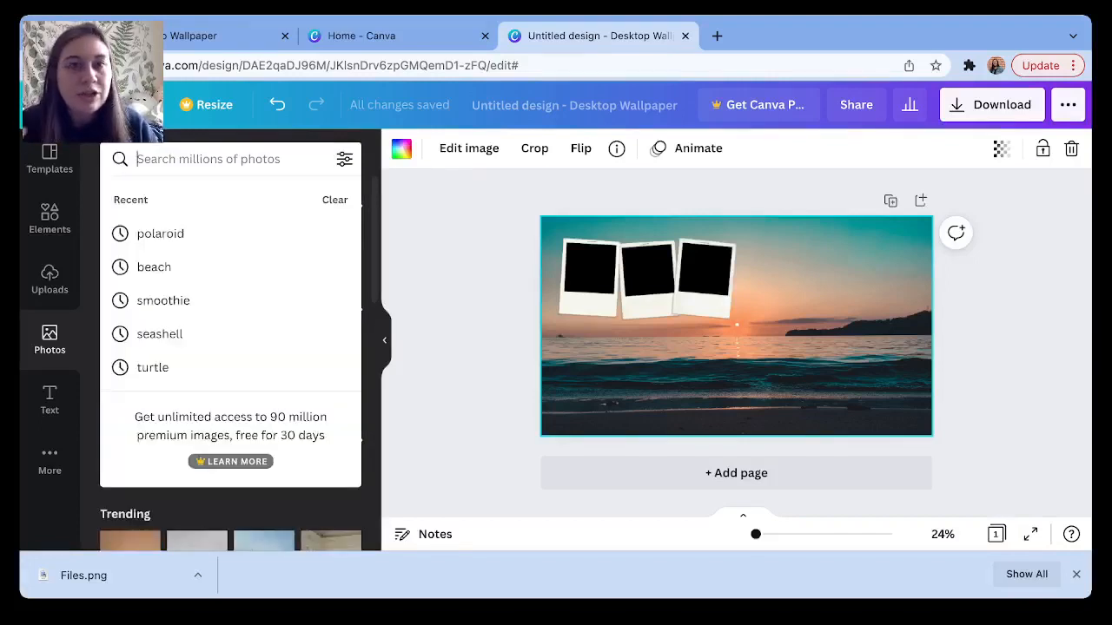
type("shells")
key("Return")
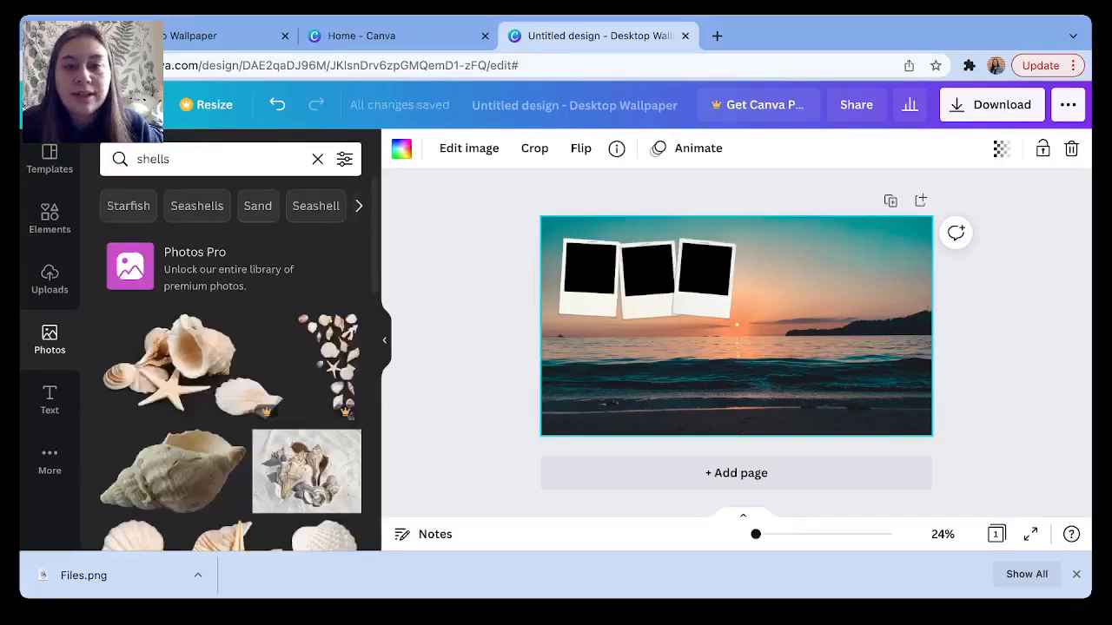
scroll(230, 365, "down", 5)
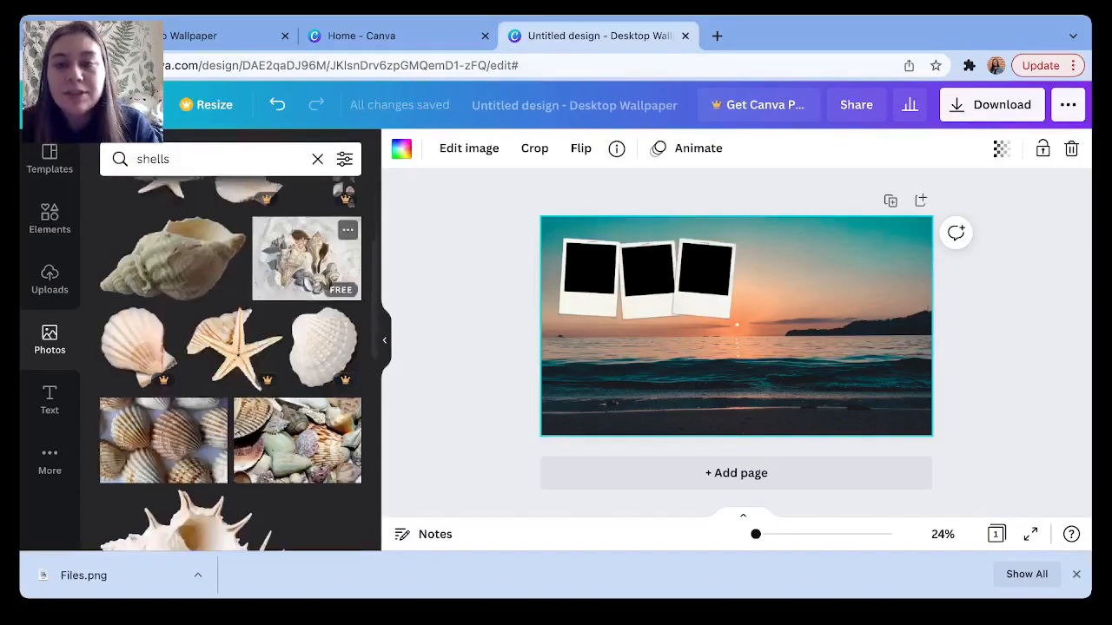
left_click(305, 257)
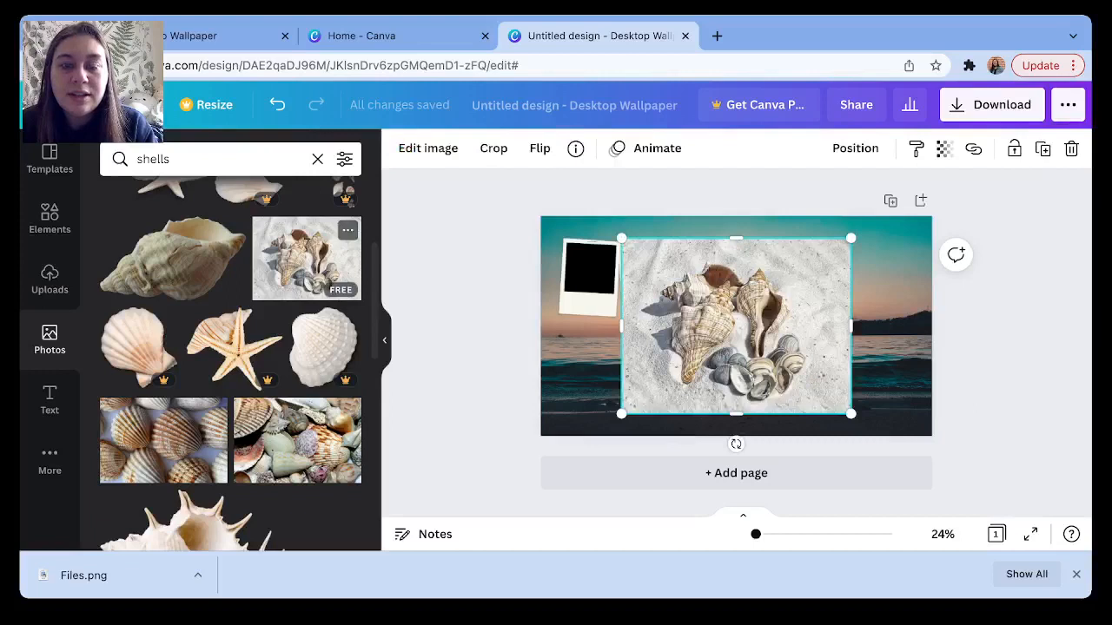
Shrink the shells photo, tilt it 3° and nudge it into the first polaroid frame.
left_click_drag(850, 413, 606, 273)
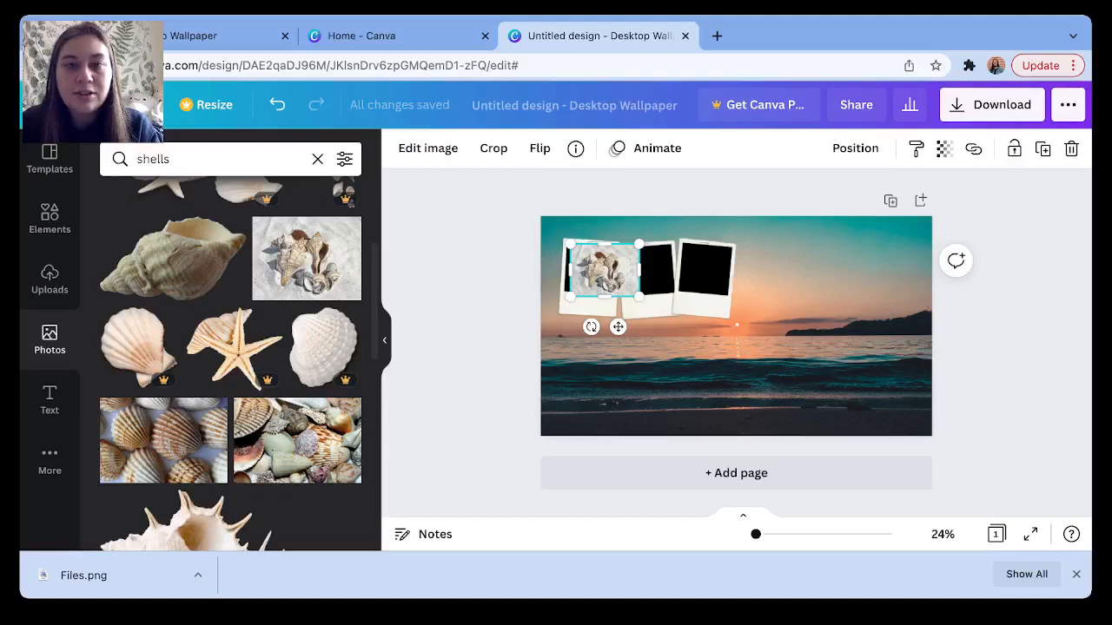
left_click_drag(590, 327, 620, 360)
key("Left")
key("Left")
key("Left")
key("Left")
key("Left")
key("Left")
key("Left")
key("Left")
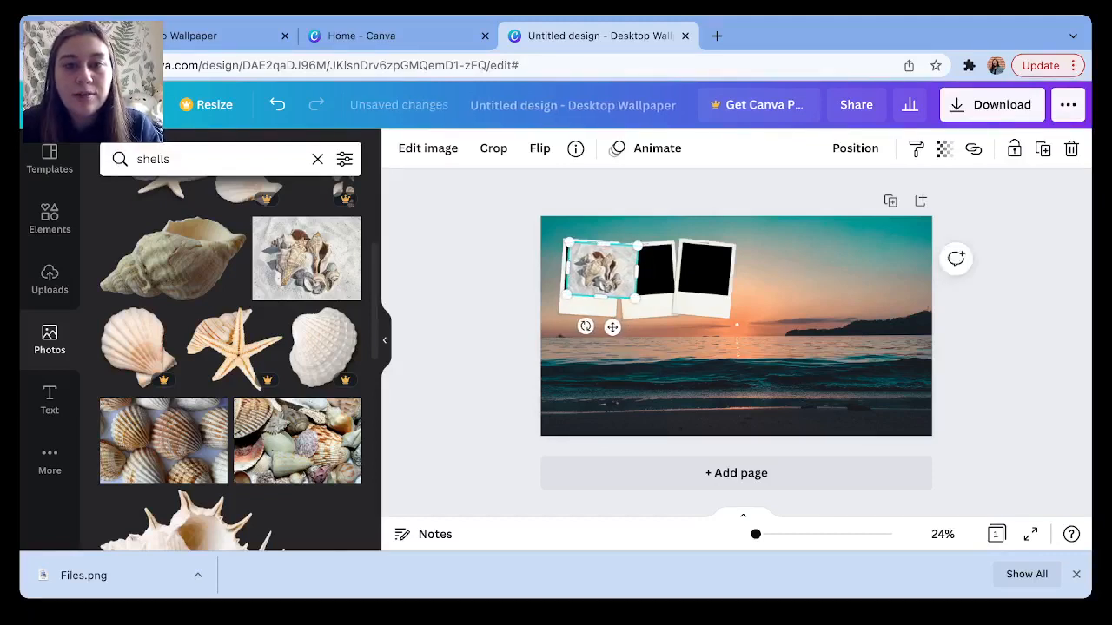
key("Left")
key("Left")
key("Left")
key("Left")
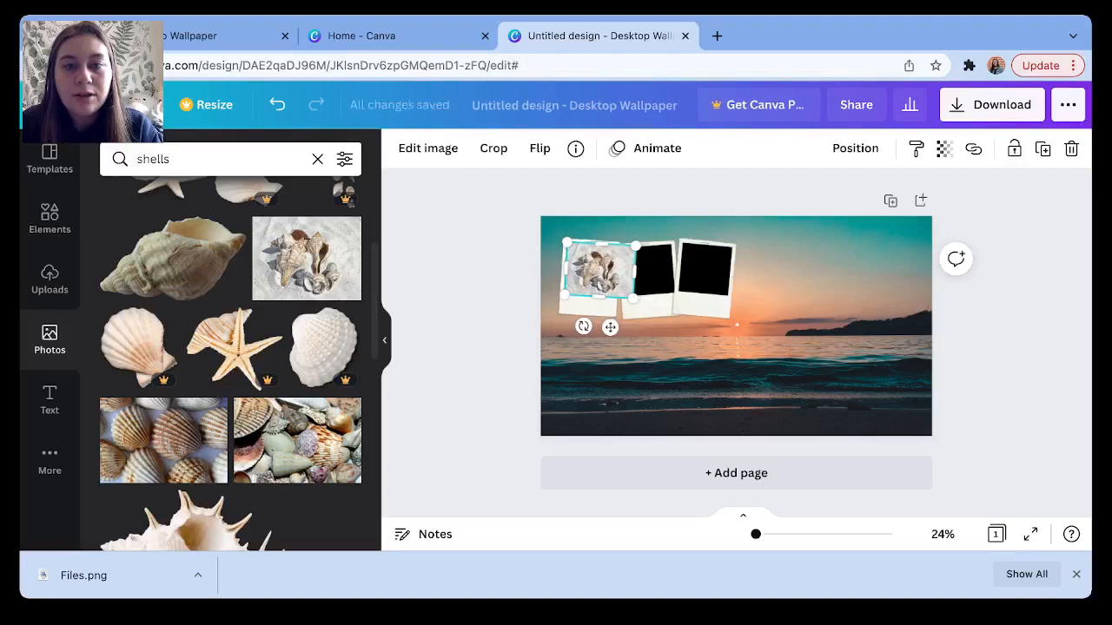
left_click_drag(632, 299, 590, 295)
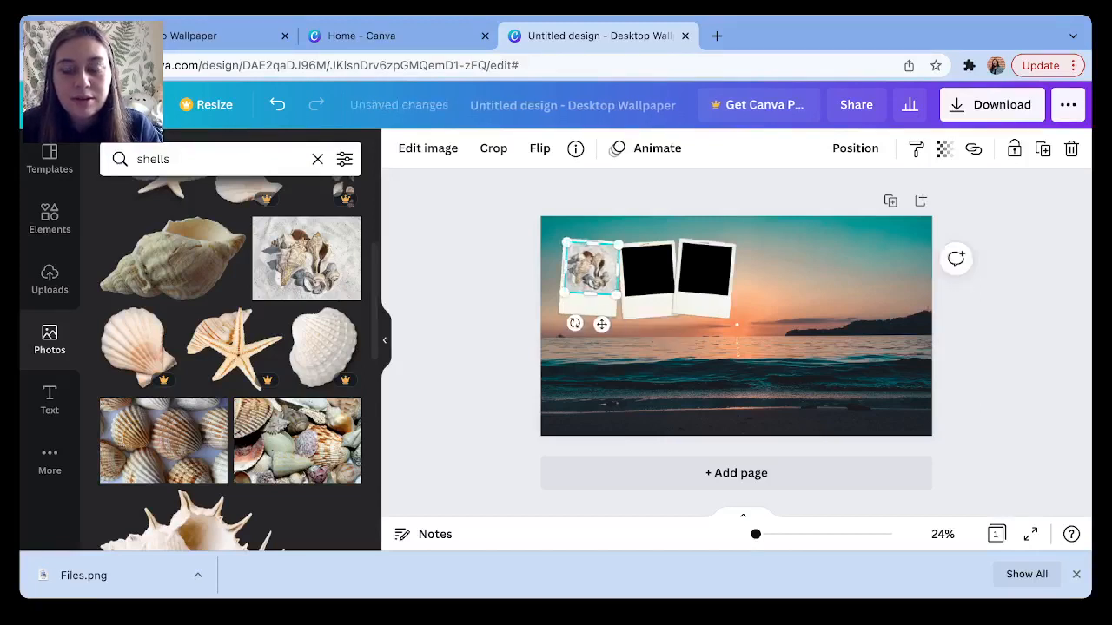
Fine-tune the shells photo's top and bottom edges to fit the first frame.
left_click(686, 371)
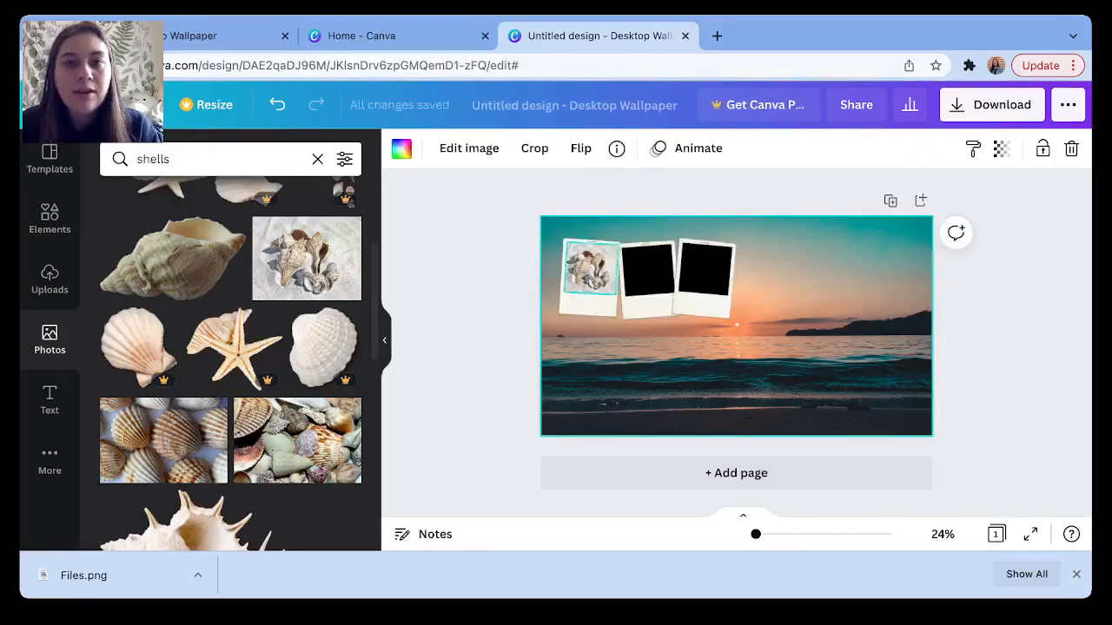
left_click(591, 269)
left_click(654, 371)
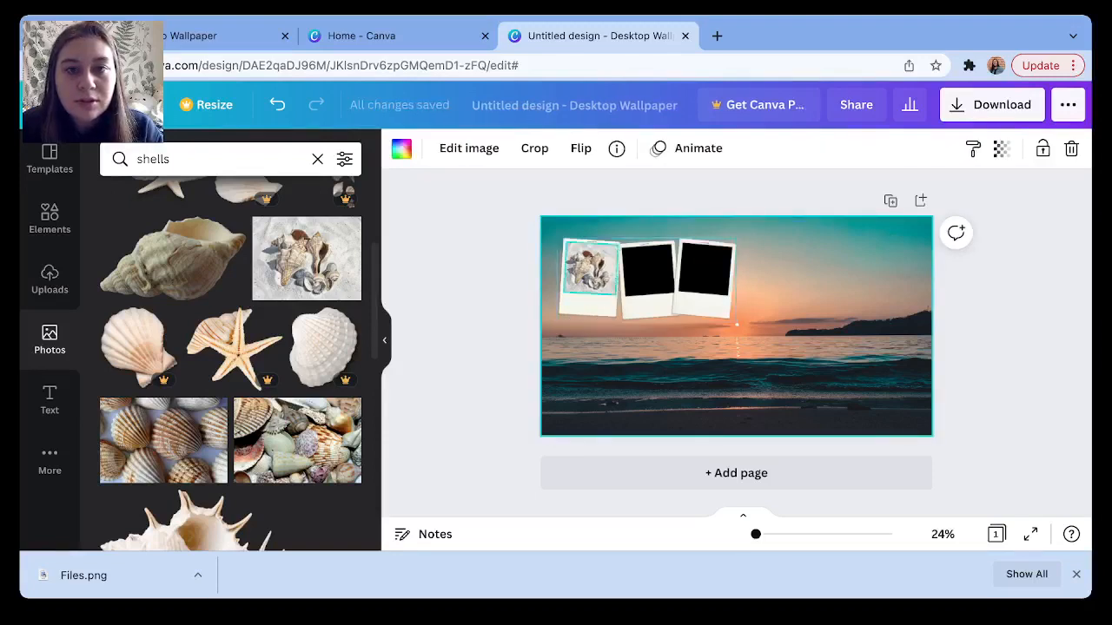
left_click(591, 269)
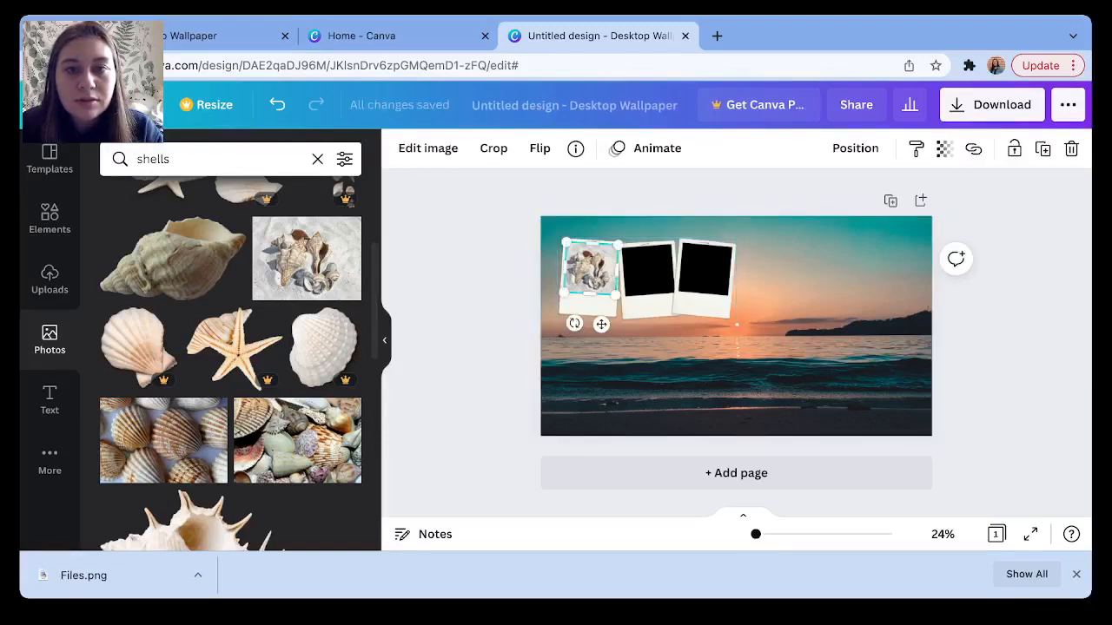
left_click_drag(593, 244, 593, 246)
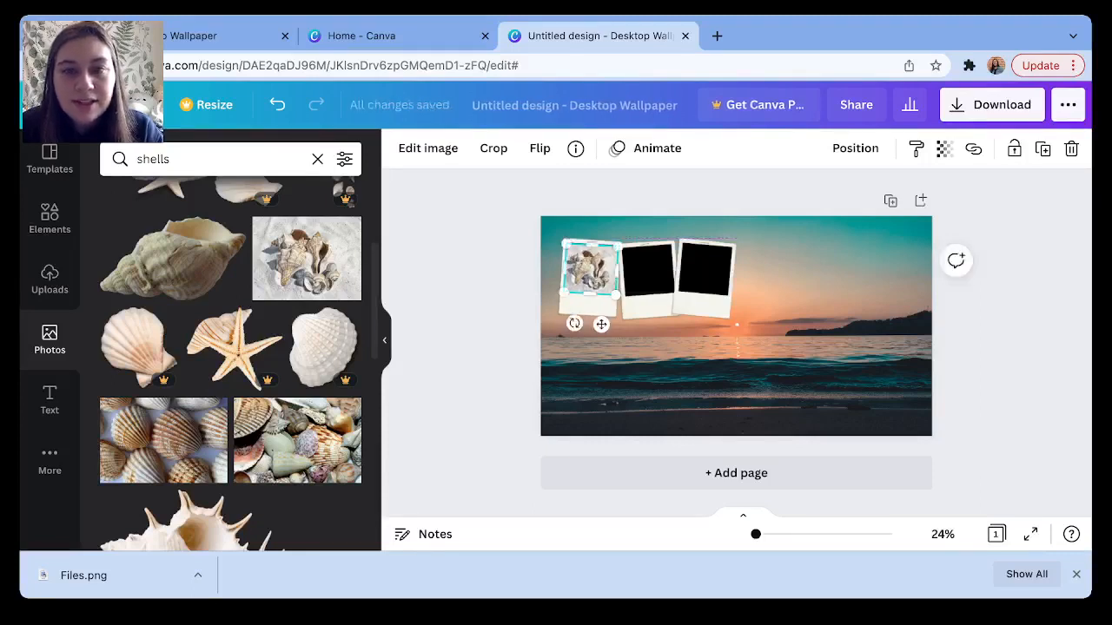
left_click(615, 363)
left_click(592, 269)
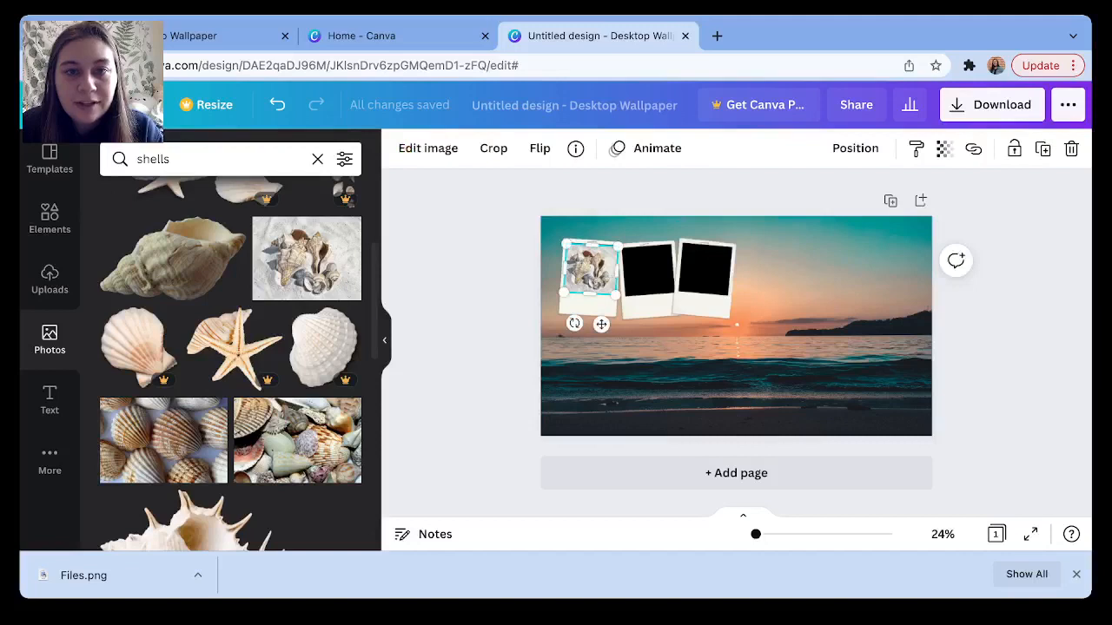
left_click(615, 365)
left_click(592, 270)
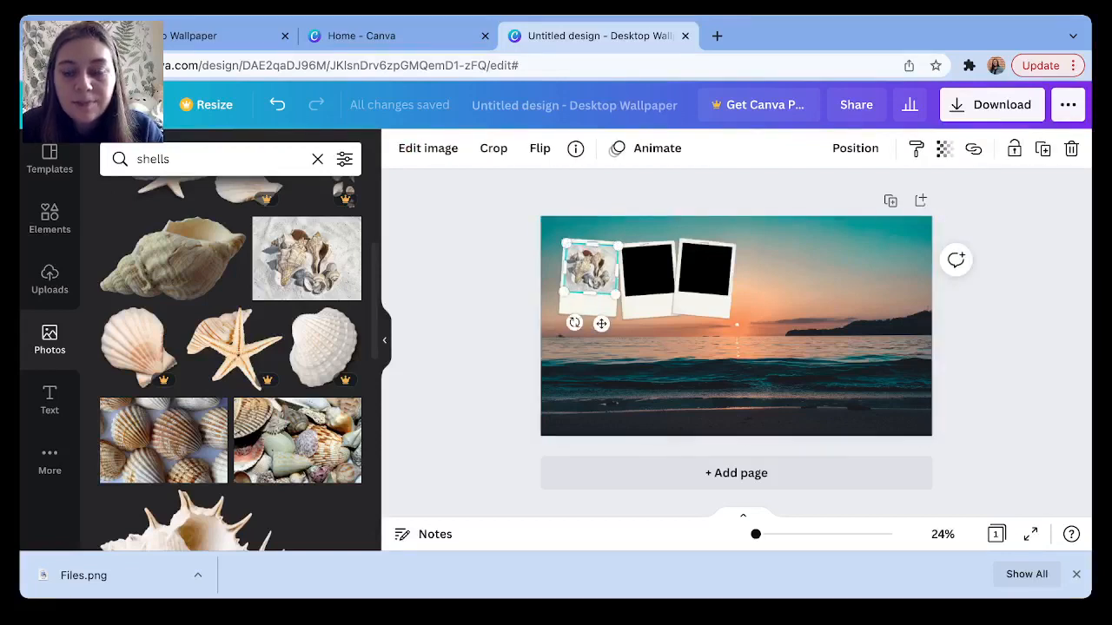
left_click_drag(590, 294, 589, 298)
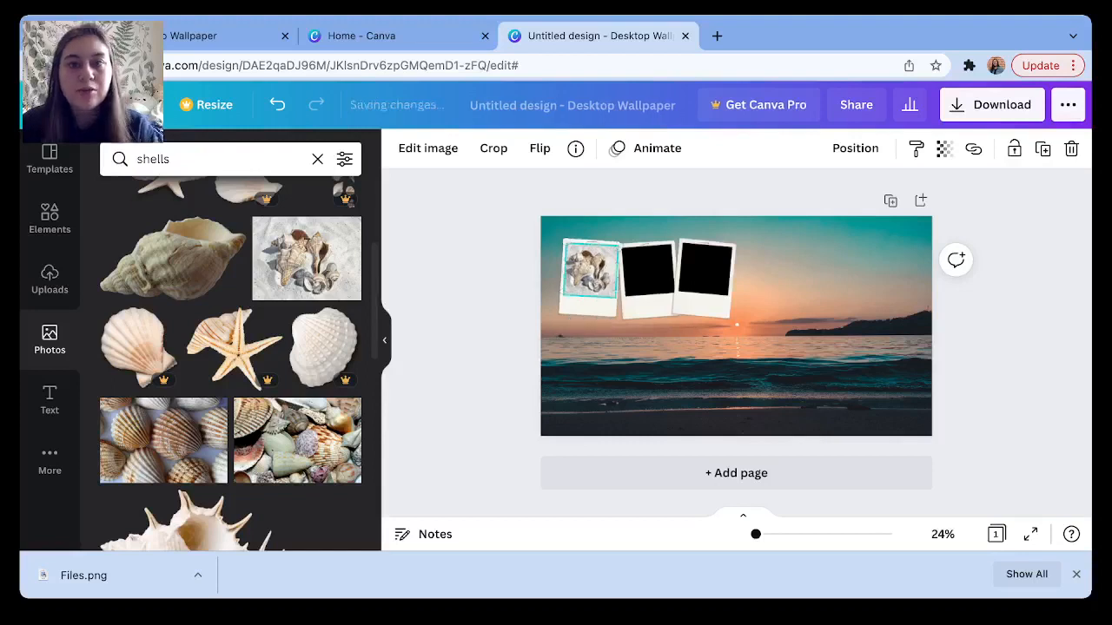
left_click(677, 374)
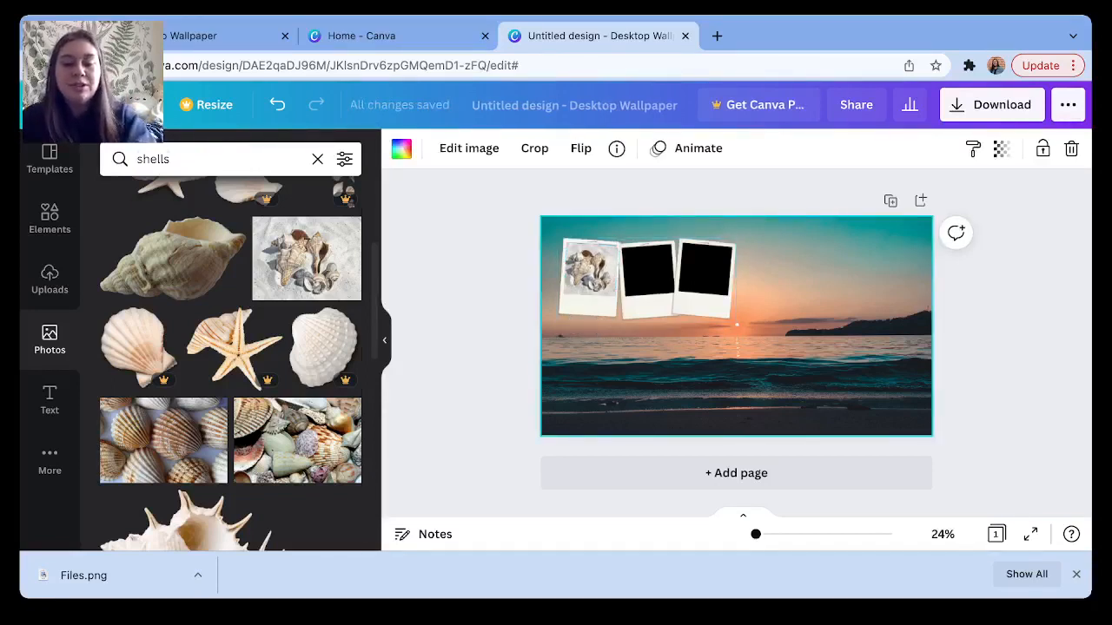
Replace the search with 'sea turtles' and add the sea turtle photo.
double_click(153, 159)
key("BackSpace")
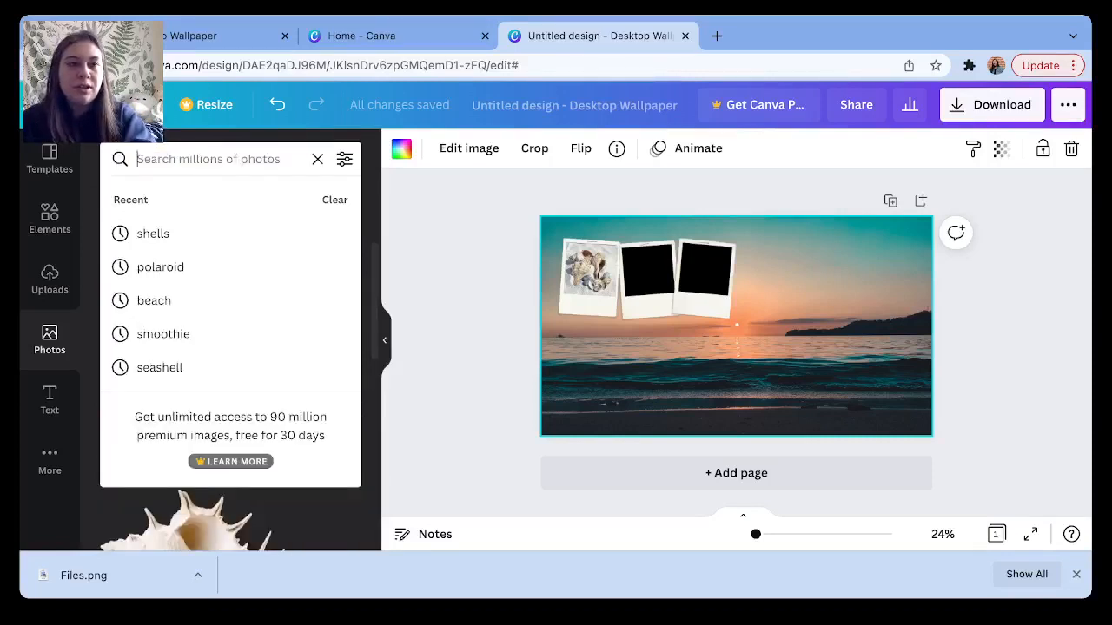
type("sea tur")
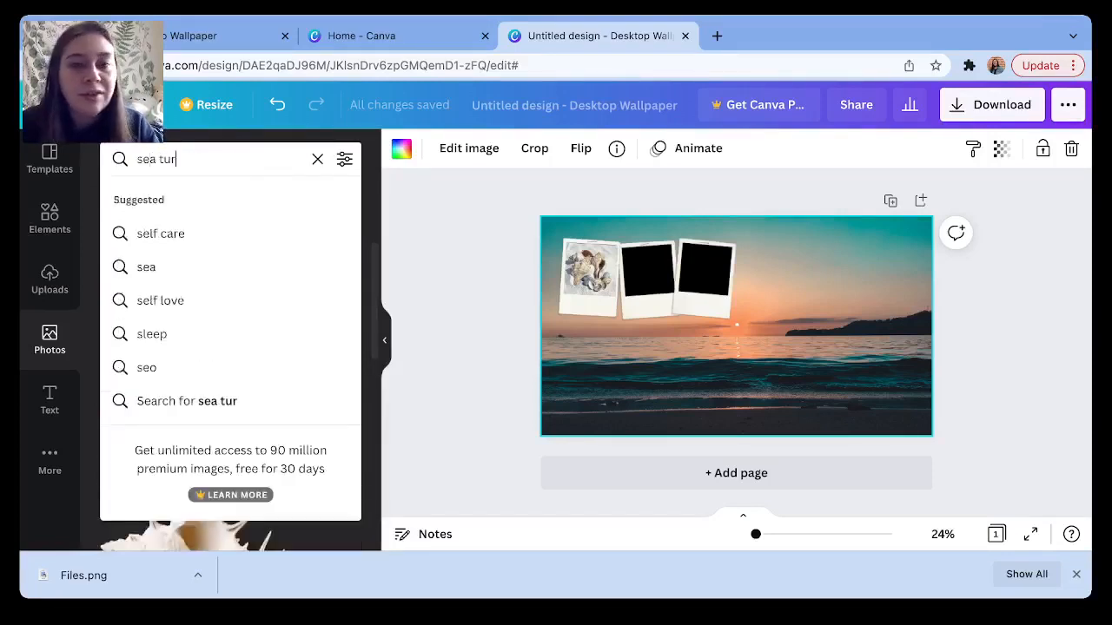
type("tles")
key("Return")
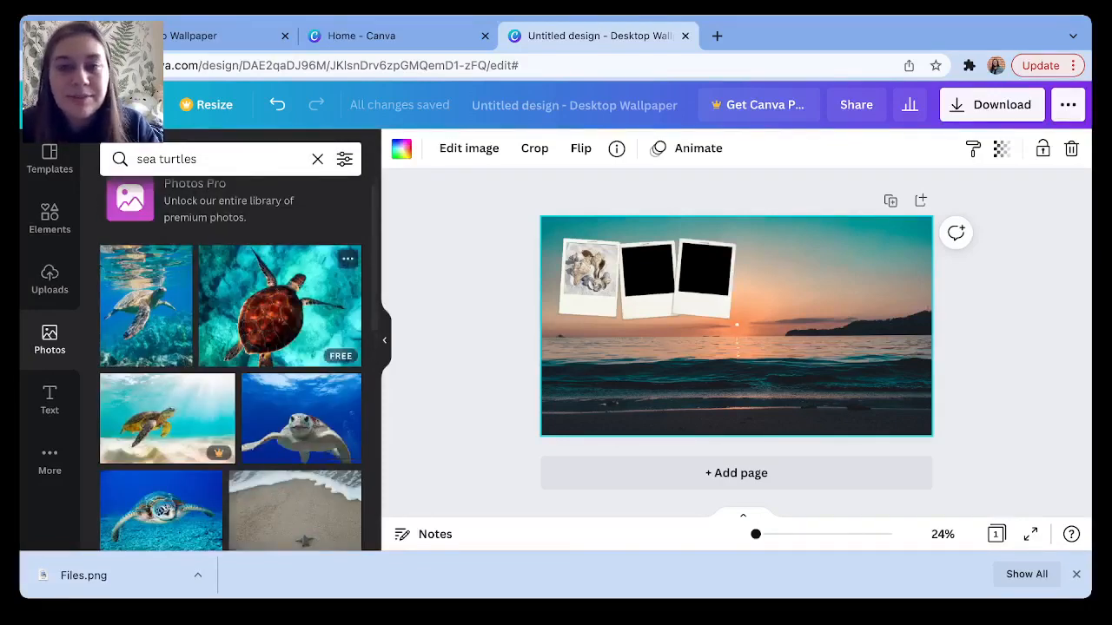
left_click(278, 304)
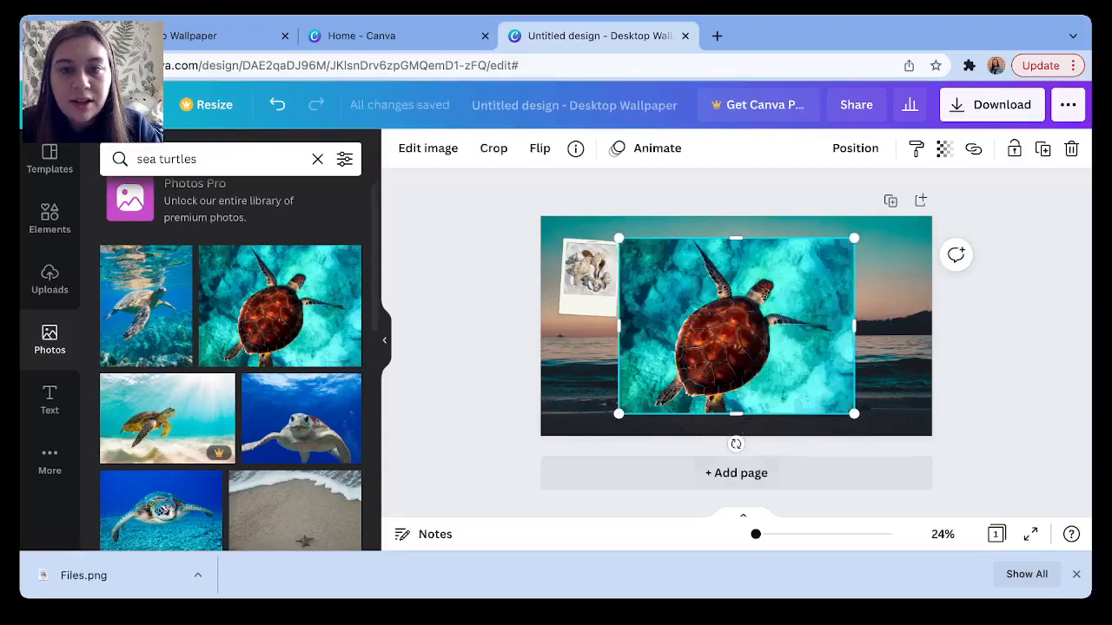
Shrink and tilt the turtle photo and move it onto the middle polaroid.
left_click_drag(854, 413, 691, 291)
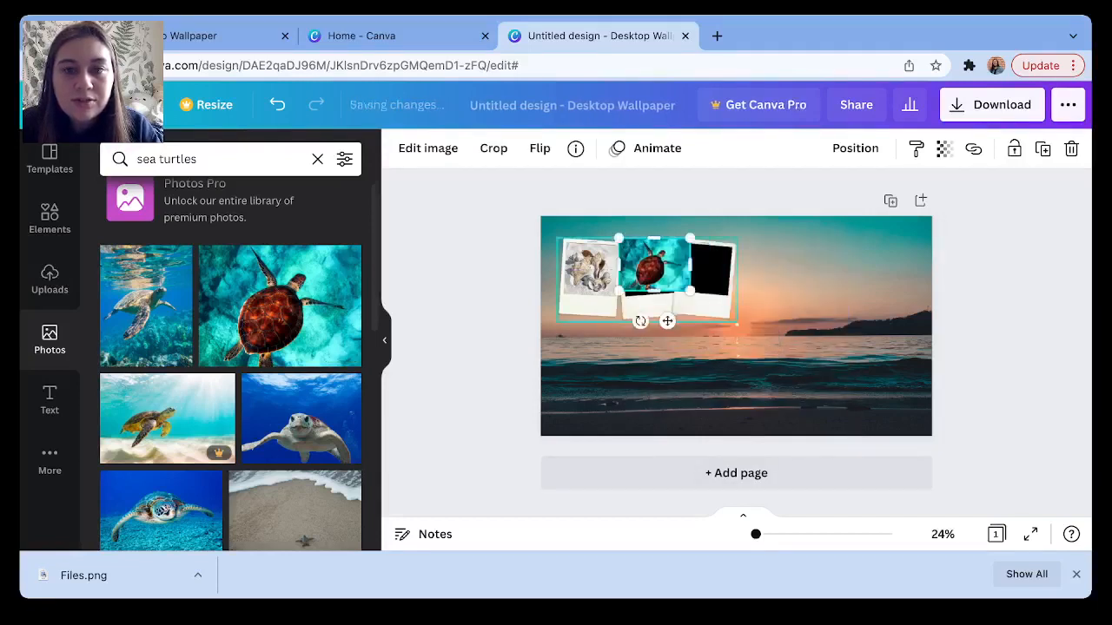
left_click_drag(640, 320, 688, 352)
mouse_move(658, 271)
left_mouse_down()
mouse_move(673, 279)
mouse_move(660, 269)
left_mouse_up()
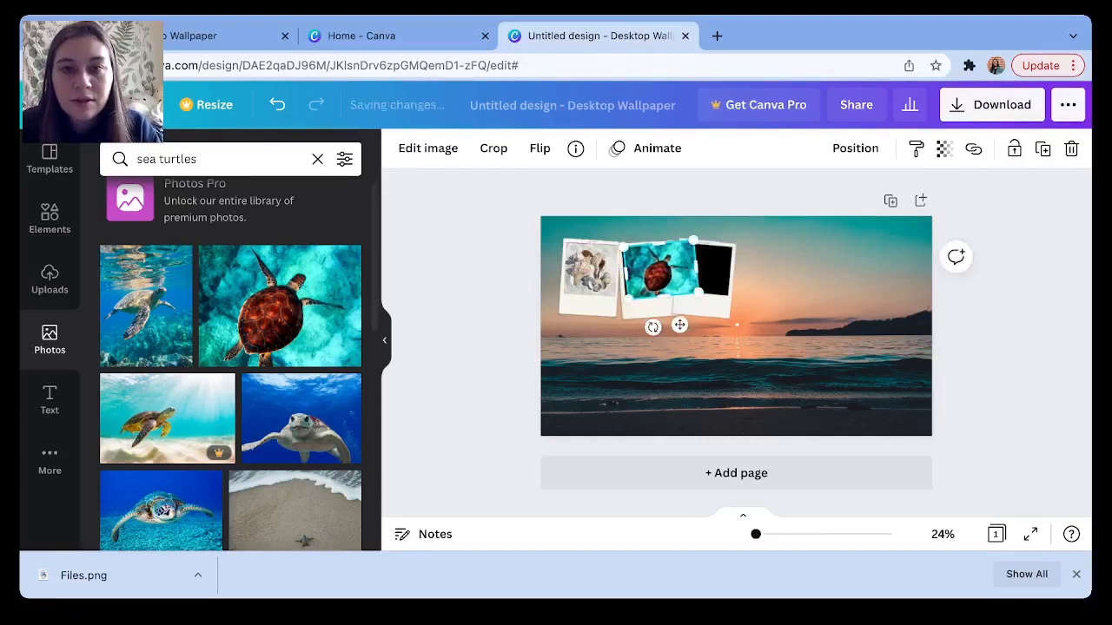
key("Left")
key("Left")
key("Left")
key("Left")
key("Left")
key("Left")
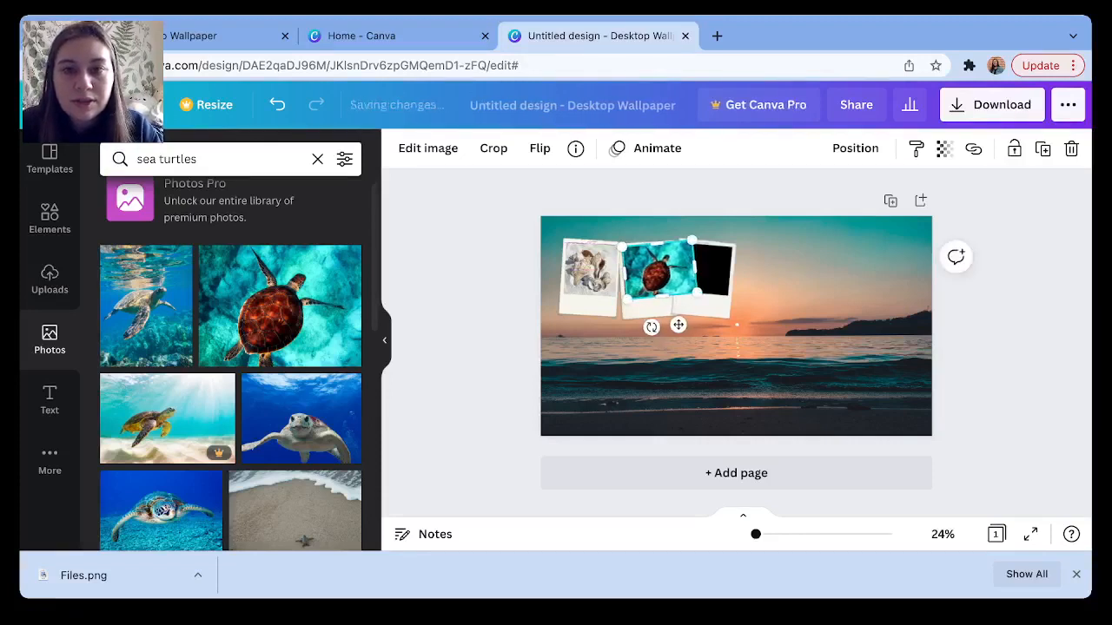
left_click_drag(697, 293, 651, 295)
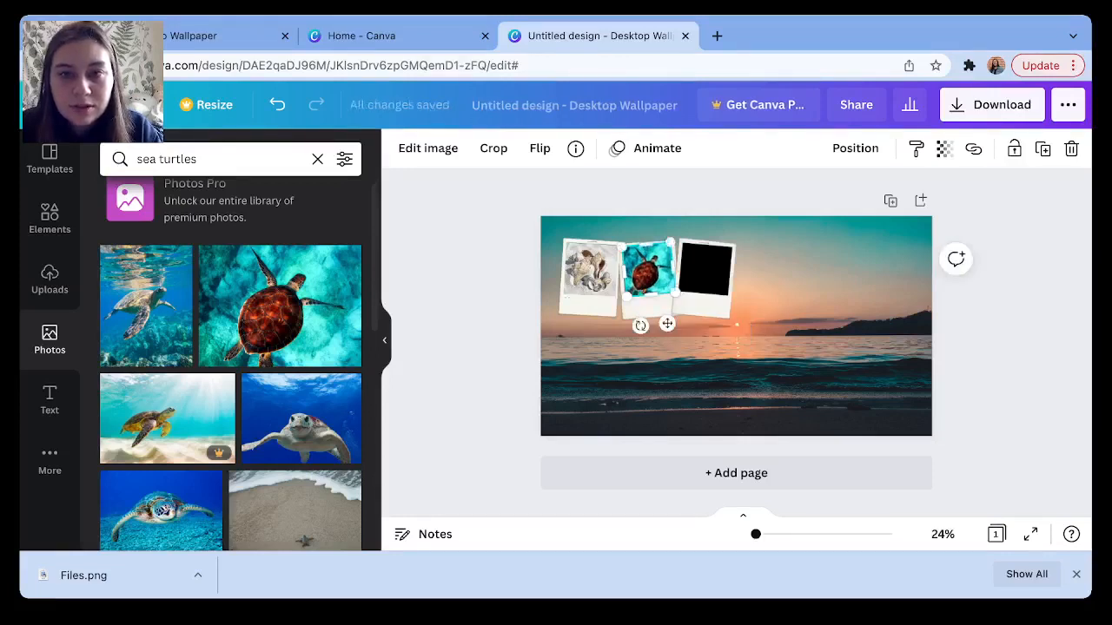
left_click(673, 369)
Re-tilt the turtle photo to -2°, enlarge and nudge it to fill the middle frame.
left_click(647, 269)
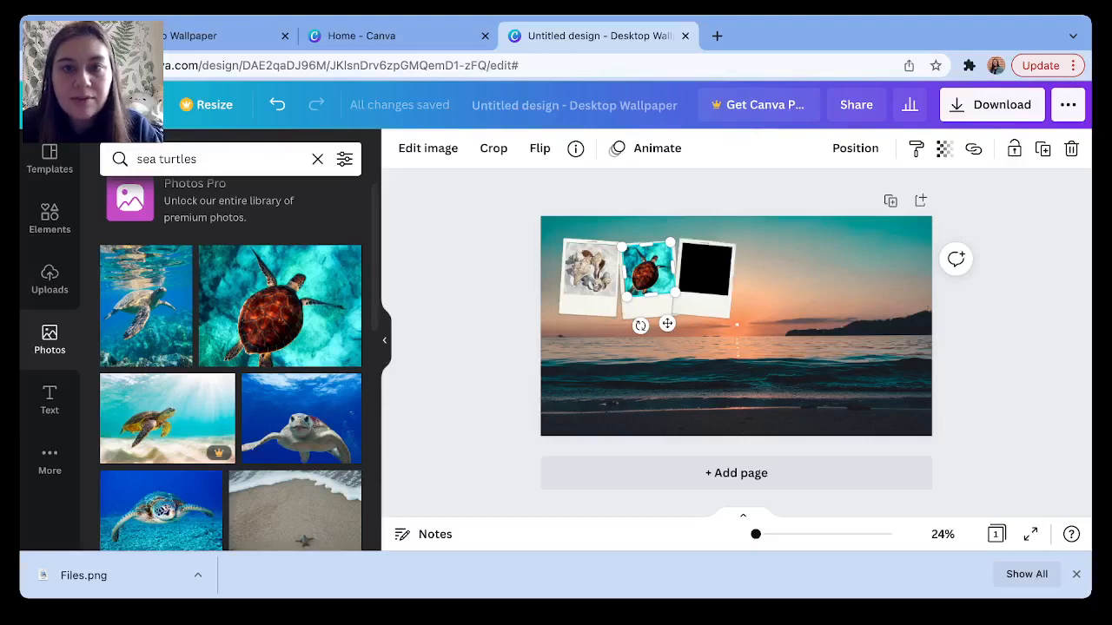
left_click_drag(640, 326, 664, 352)
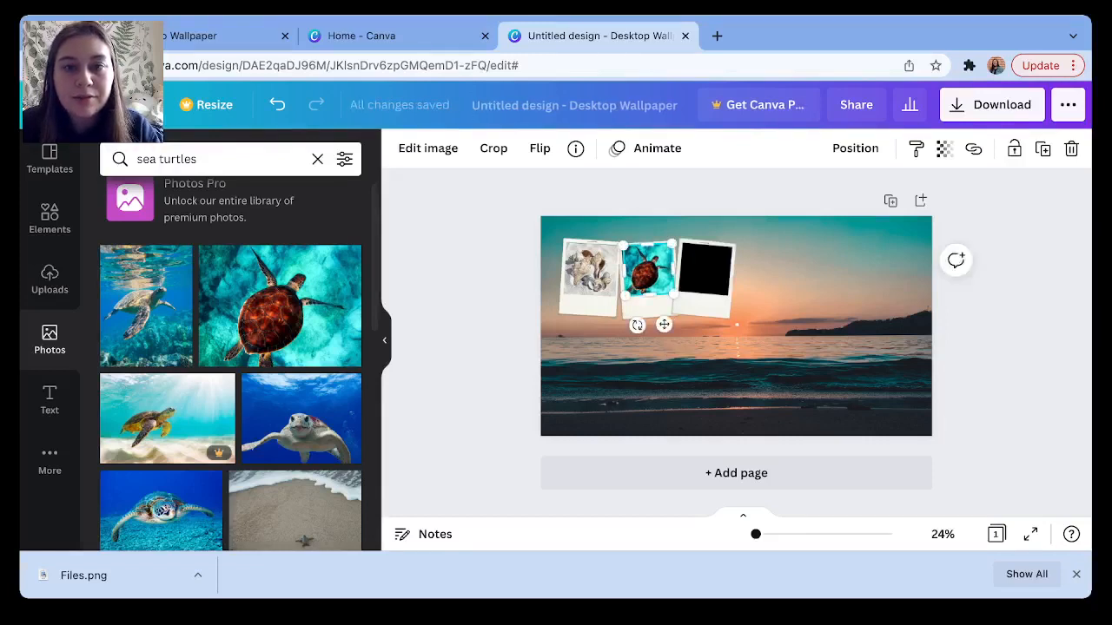
left_click_drag(623, 246, 623, 245)
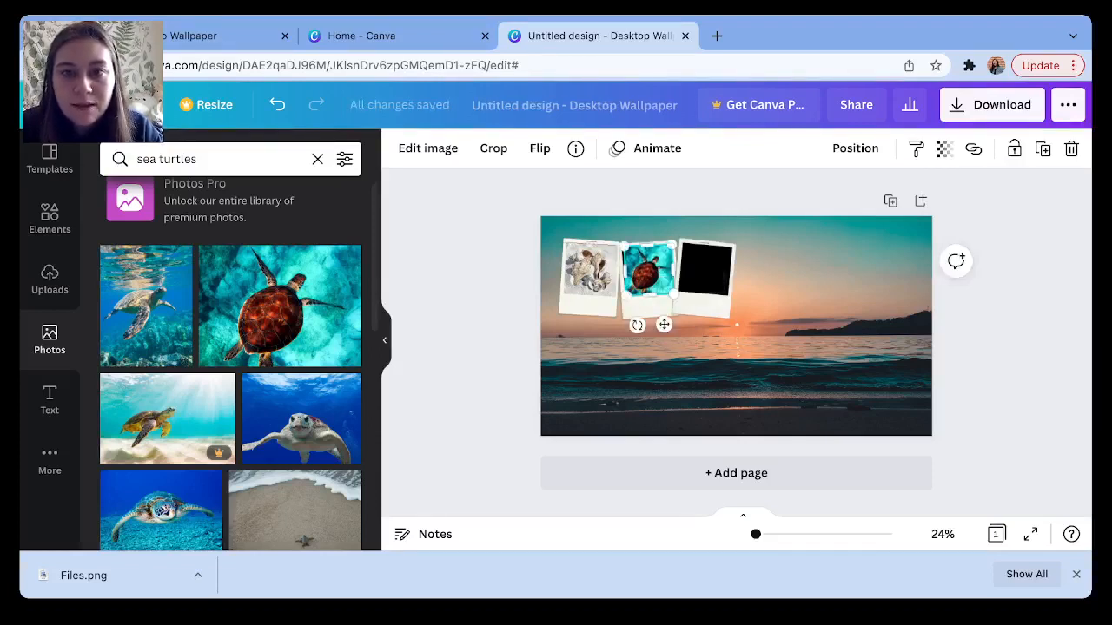
key("Up")
key("Left")
key("Left")
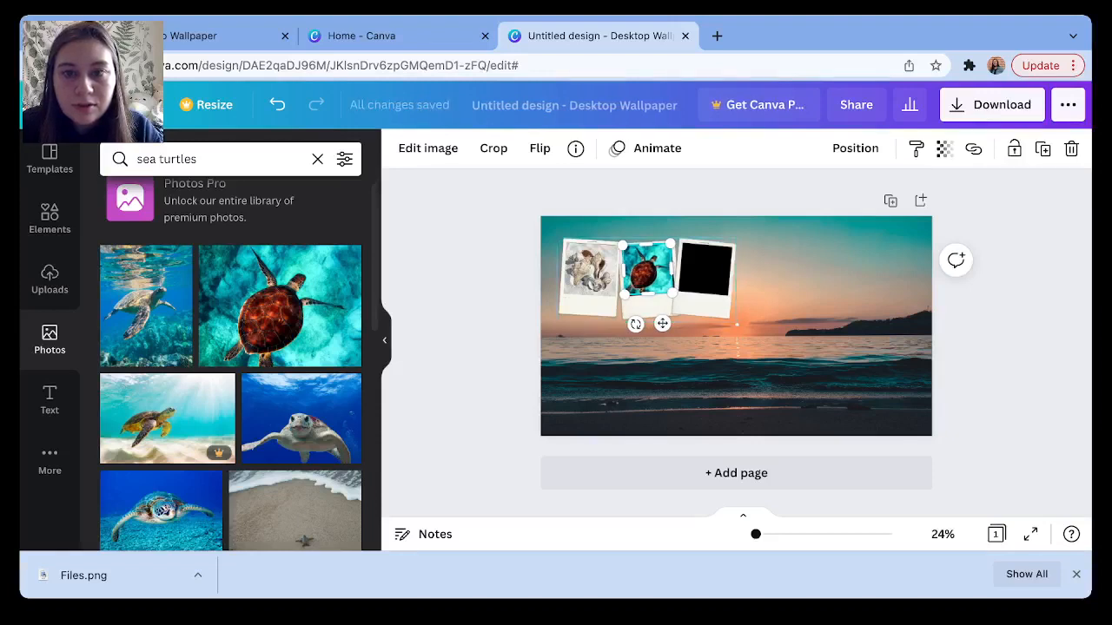
left_click_drag(673, 293, 674, 294)
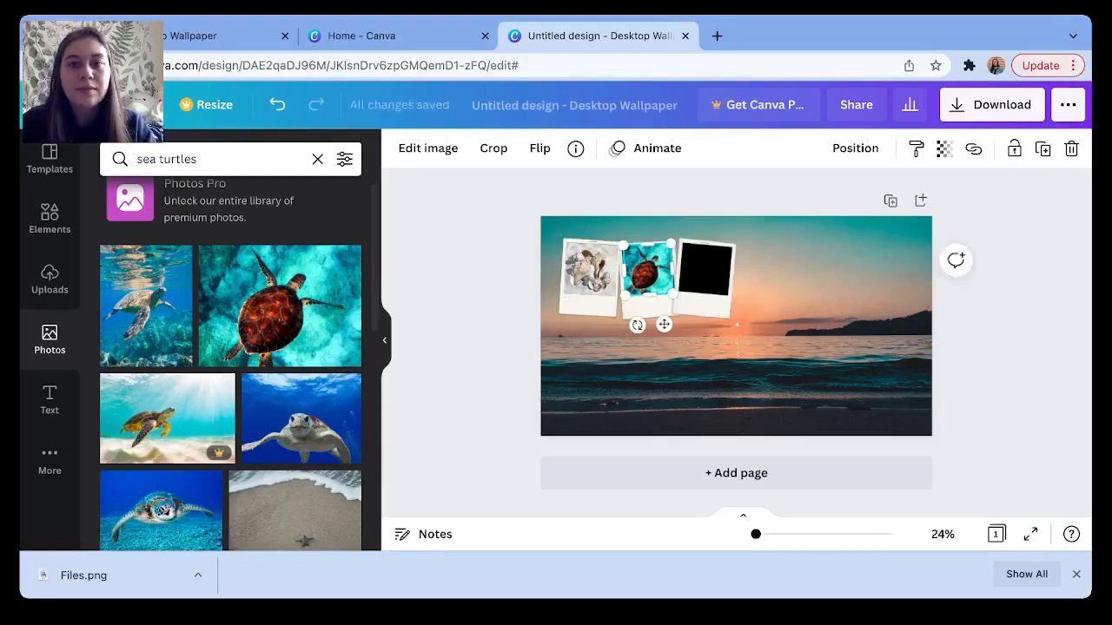
left_click(695, 374)
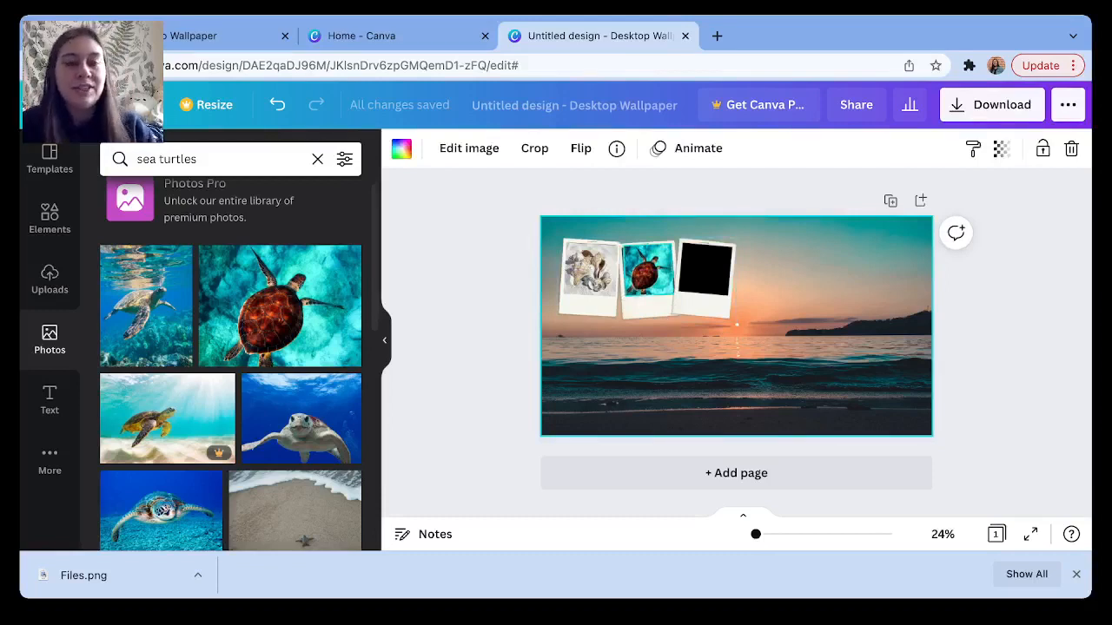
Clear the 'sea turtles' search, search photos for 'smoothie' and browse the results.
triple_click(167, 159)
key("BackSpace")
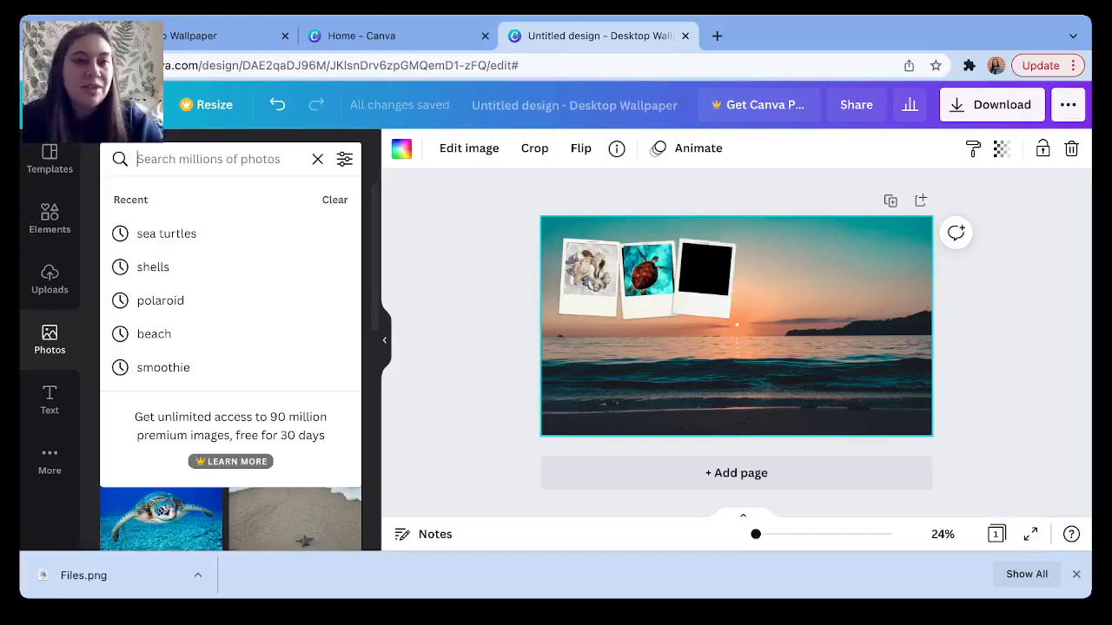
type("smoothie")
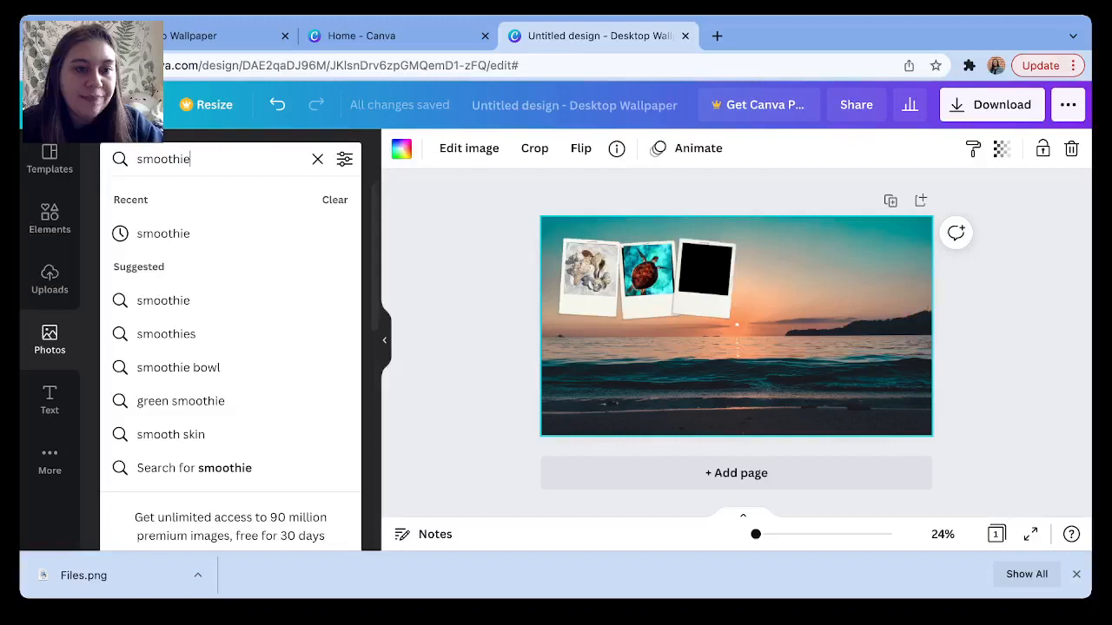
key("Return")
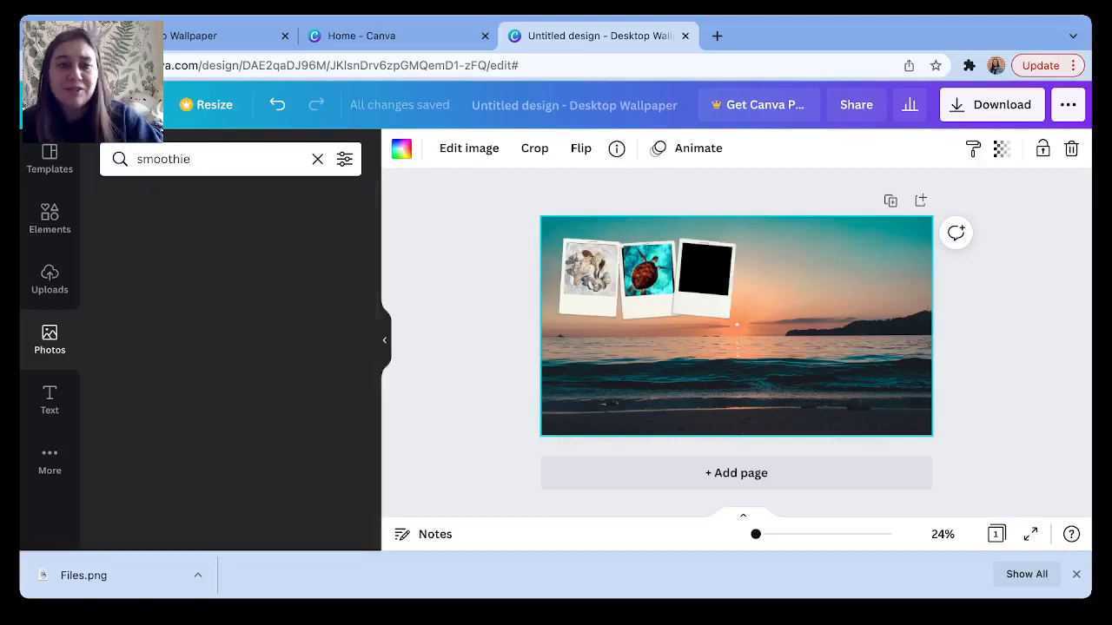
scroll(230, 347, "down", 1)
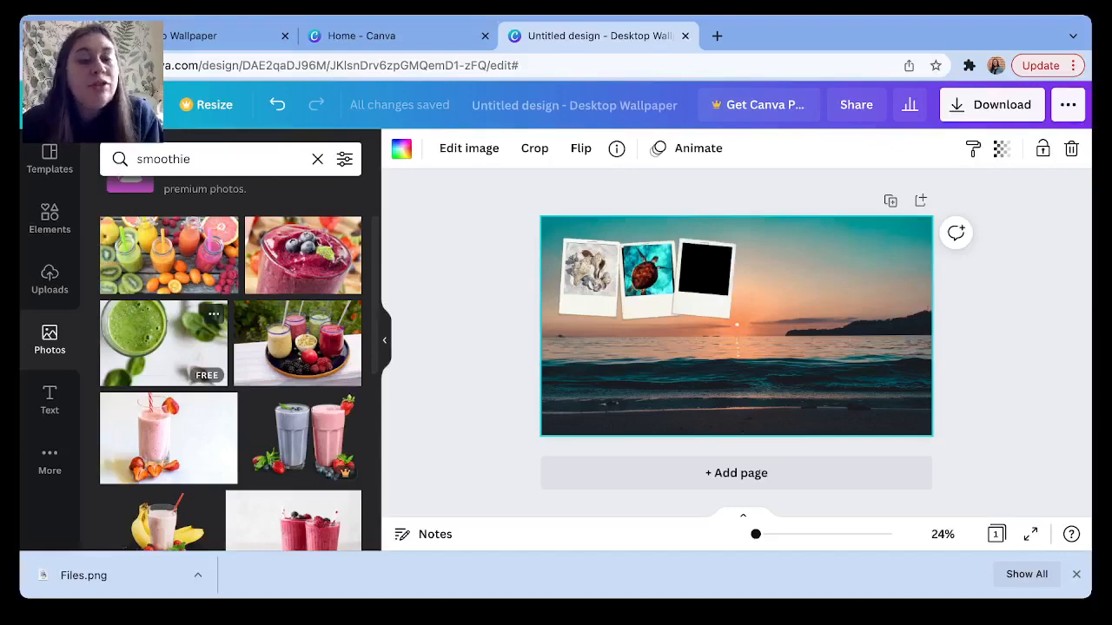
scroll(173, 348, "down", 5)
scroll(238, 330, "up", 2)
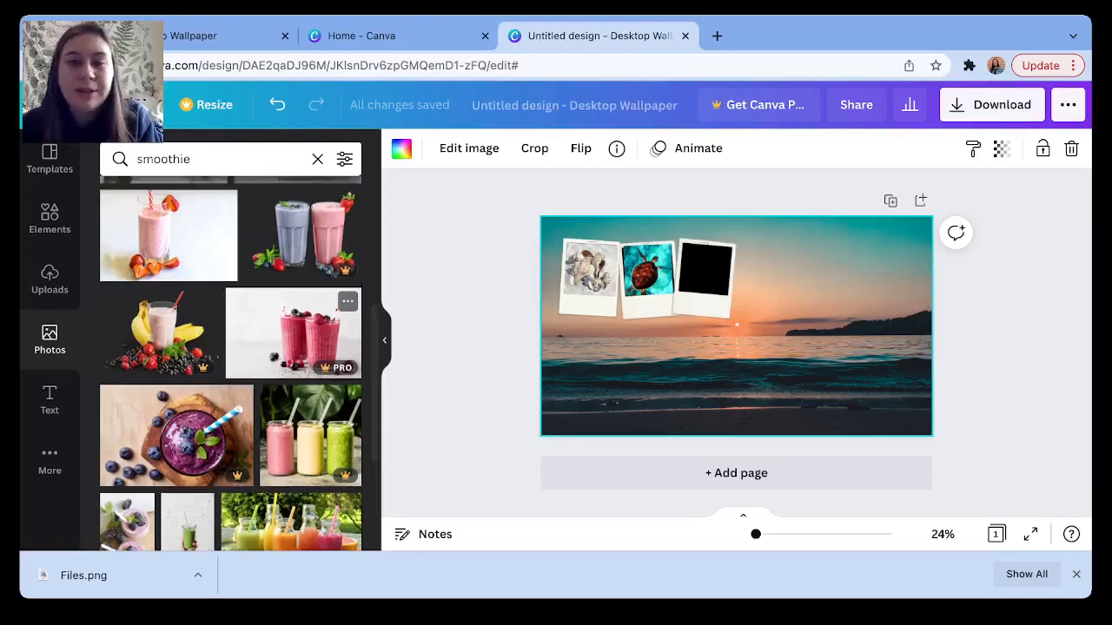
scroll(230, 365, "up", 4)
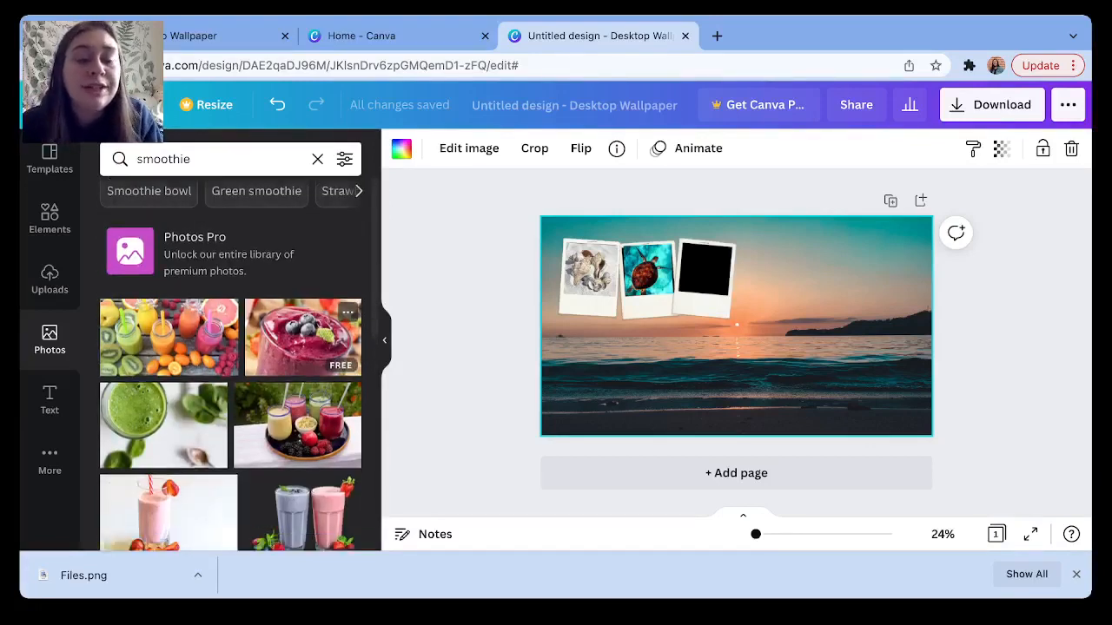
scroll(339, 347, "down", 1)
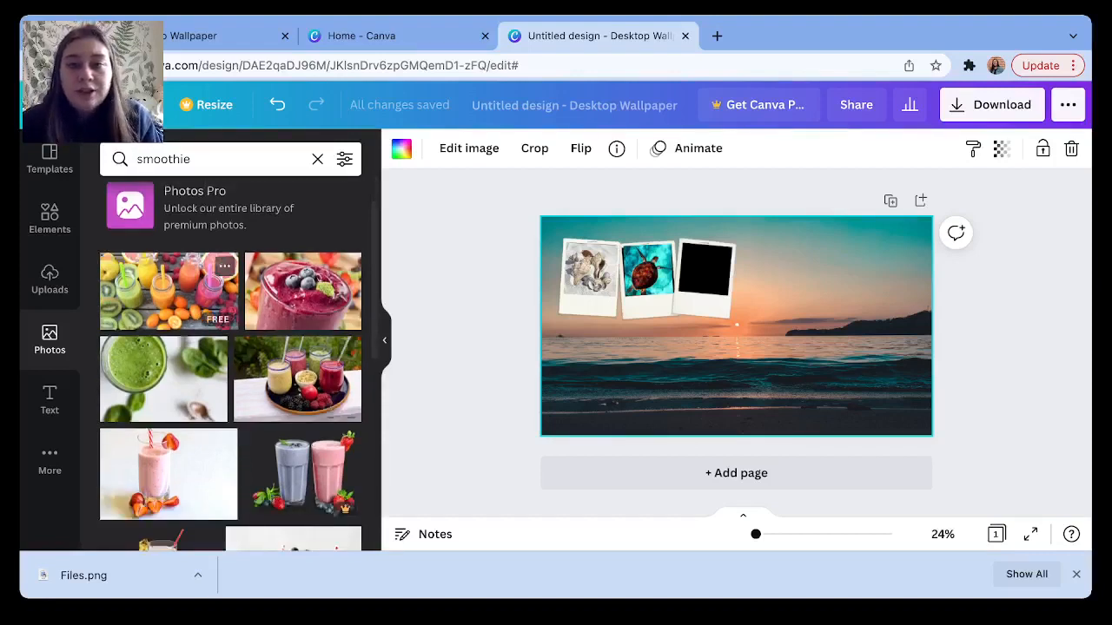
Add the fruit-juice smoothie photo, shrink and tilt it over the third polaroid.
left_click(168, 291)
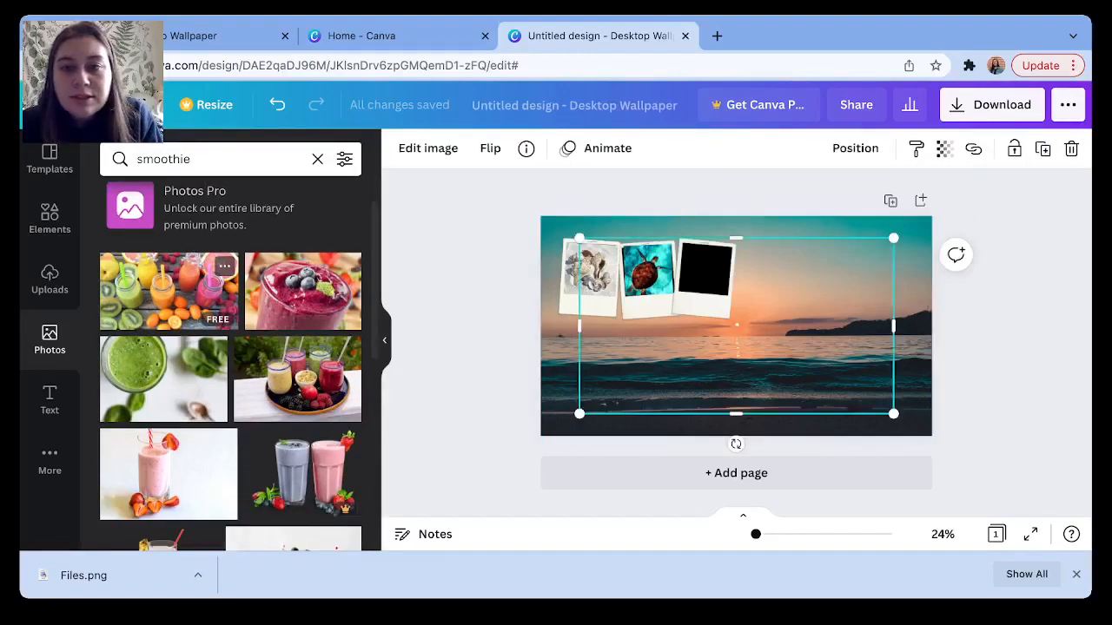
left_click_drag(579, 414, 784, 300)
left_click_drag(838, 330, 832, 330)
left_click_drag(838, 270, 734, 281)
left_click_drag(786, 317, 728, 271)
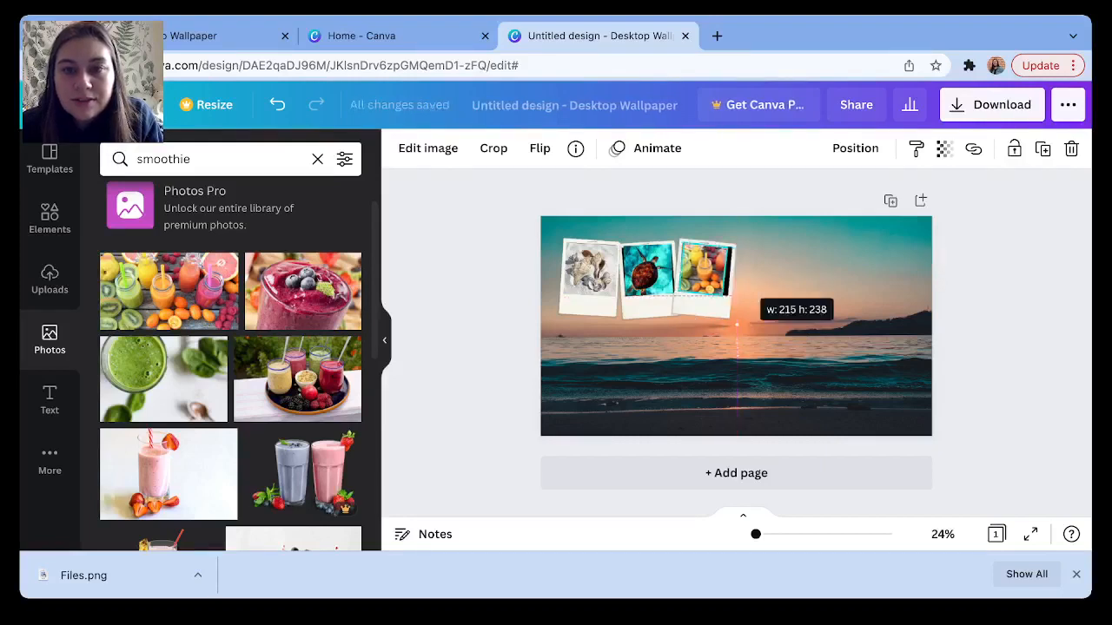
Fit the smoothie photo to the third frame, then drag-select all three polaroids.
left_click_drag(736, 324, 738, 324)
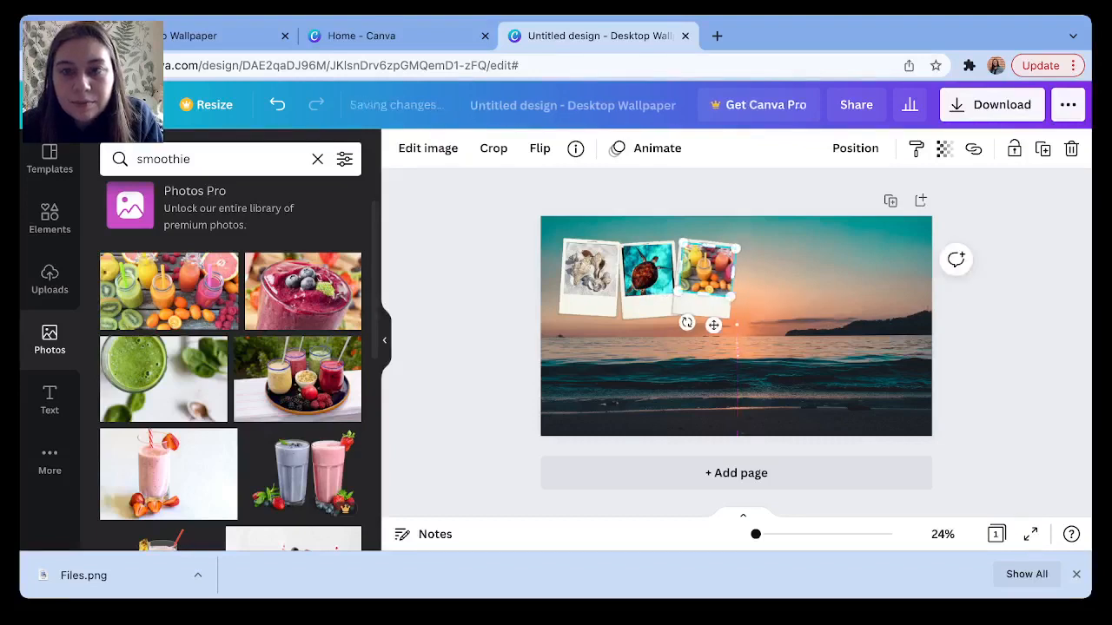
key("Left")
key("Left")
key("Left")
key("Left")
key("Left")
key("Left")
key("Left")
key("Left")
left_click(782, 304)
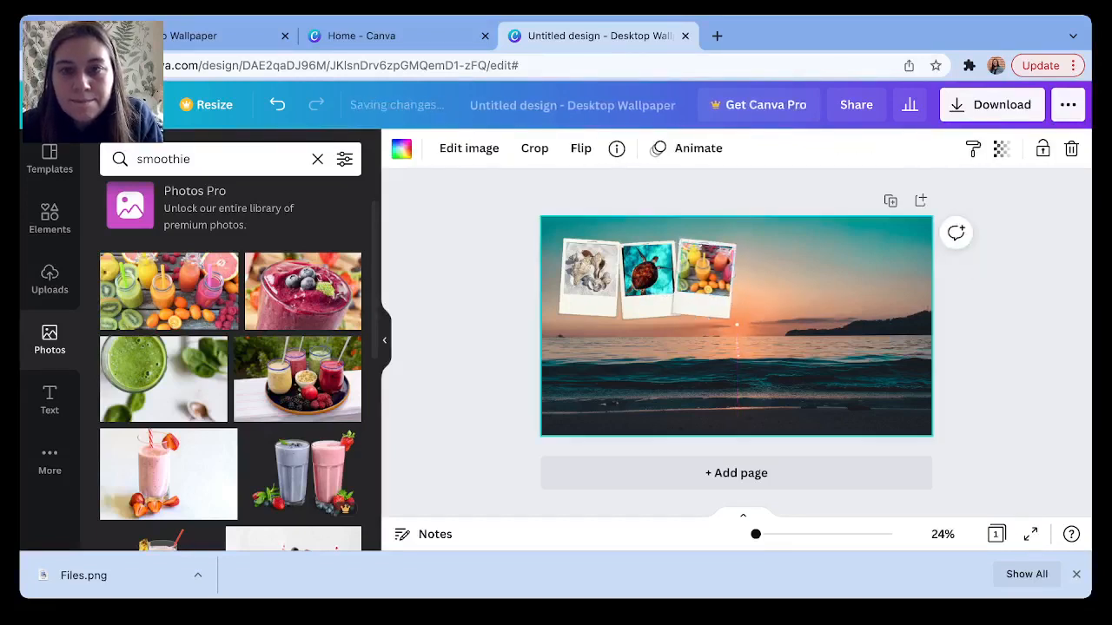
left_click(707, 271)
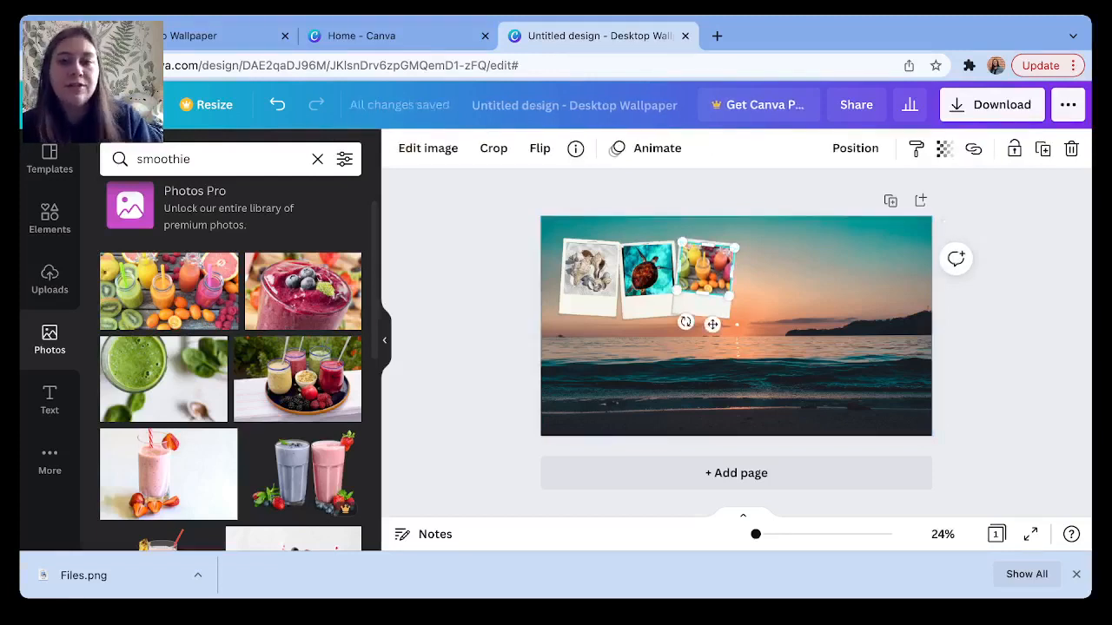
left_click(737, 325)
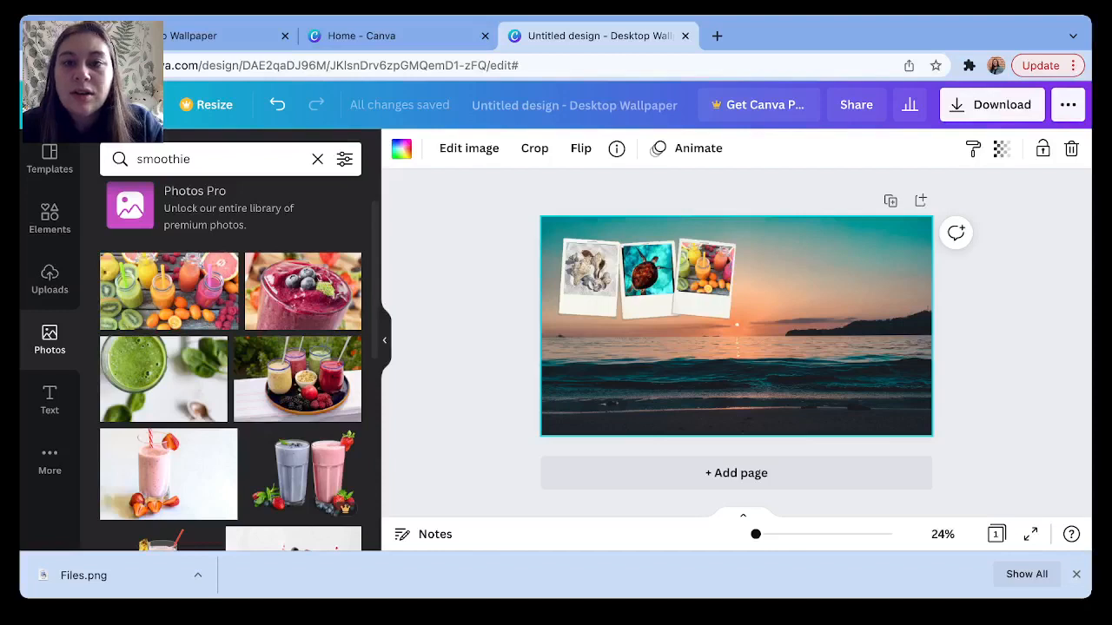
left_click_drag(549, 229, 737, 323)
Apply the Angle shadow from Edit image's Shadows to the polaroid collage.
left_click(768, 341)
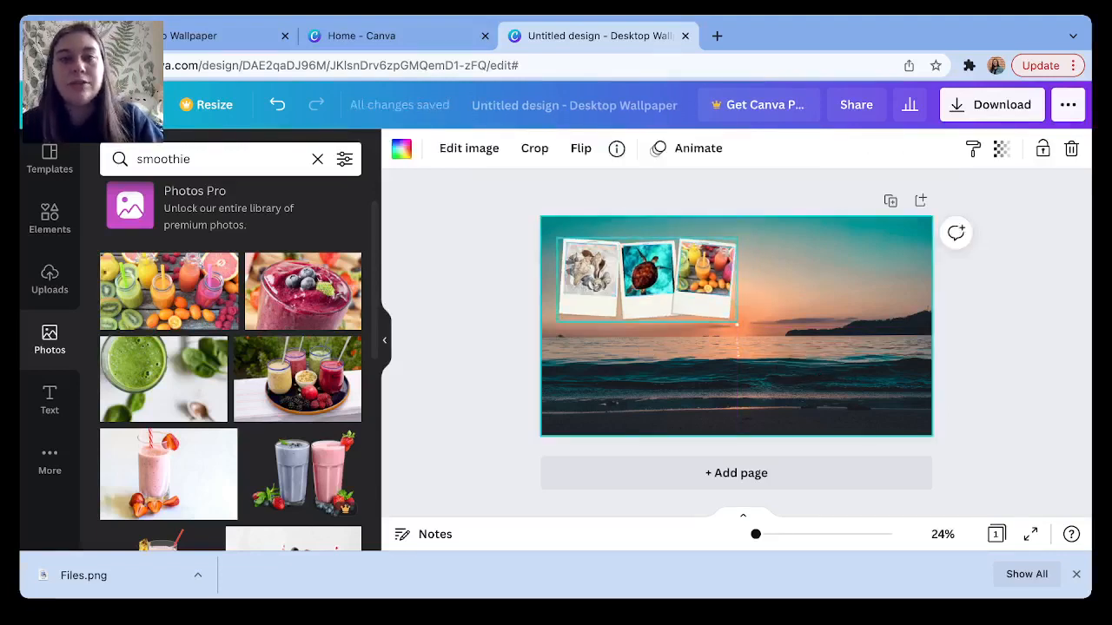
left_click(647, 304)
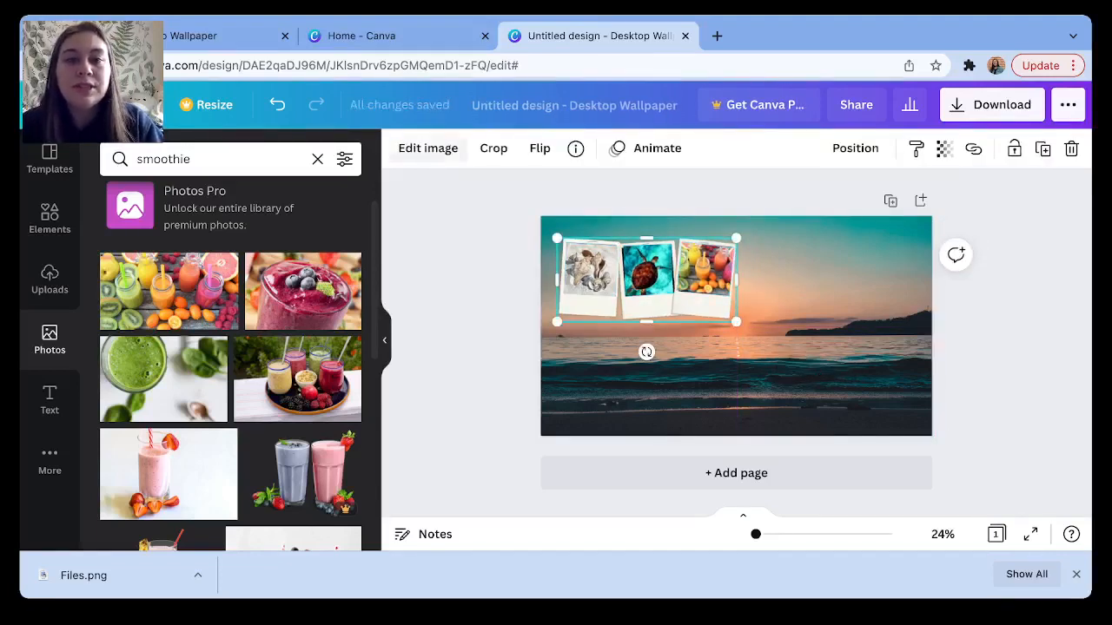
left_click(427, 147)
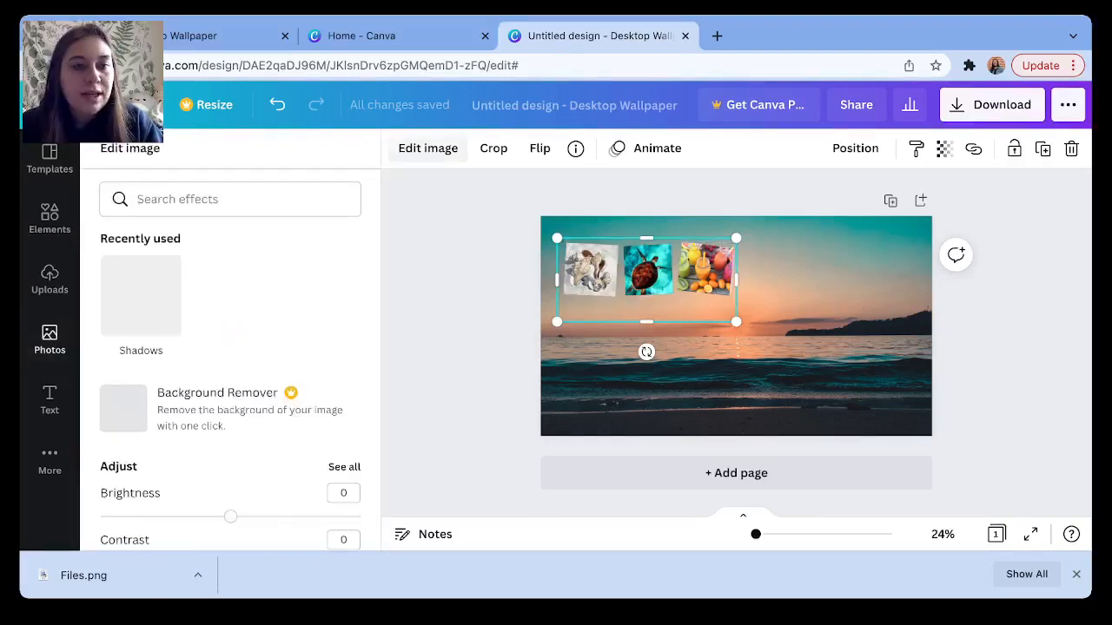
scroll(230, 356, "down", 3)
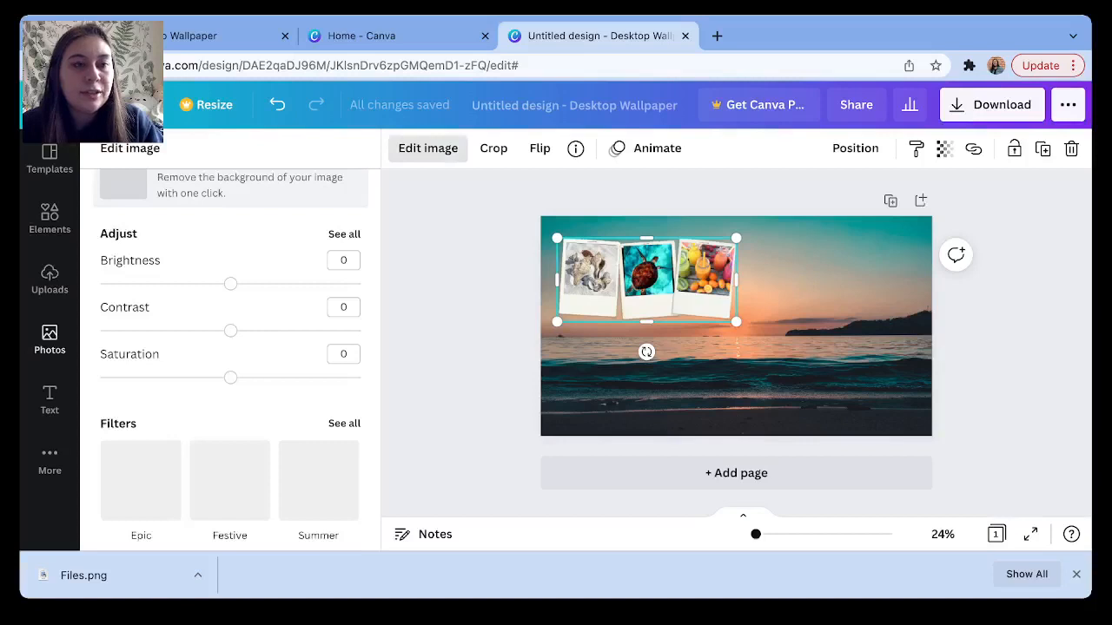
scroll(230, 356, "down", 10)
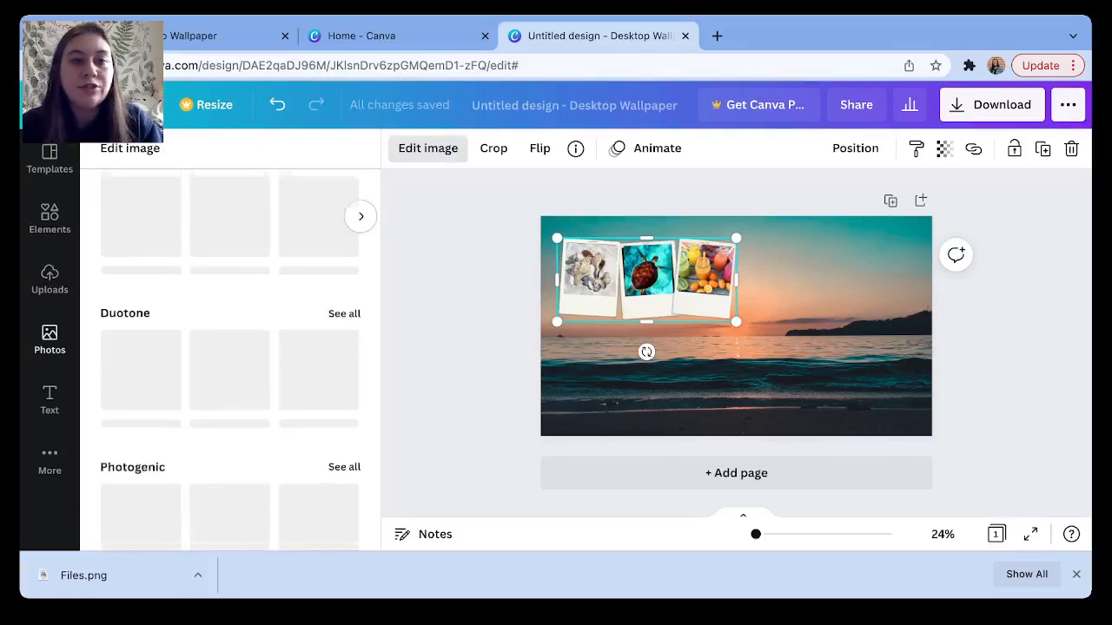
scroll(230, 356, "up", 2)
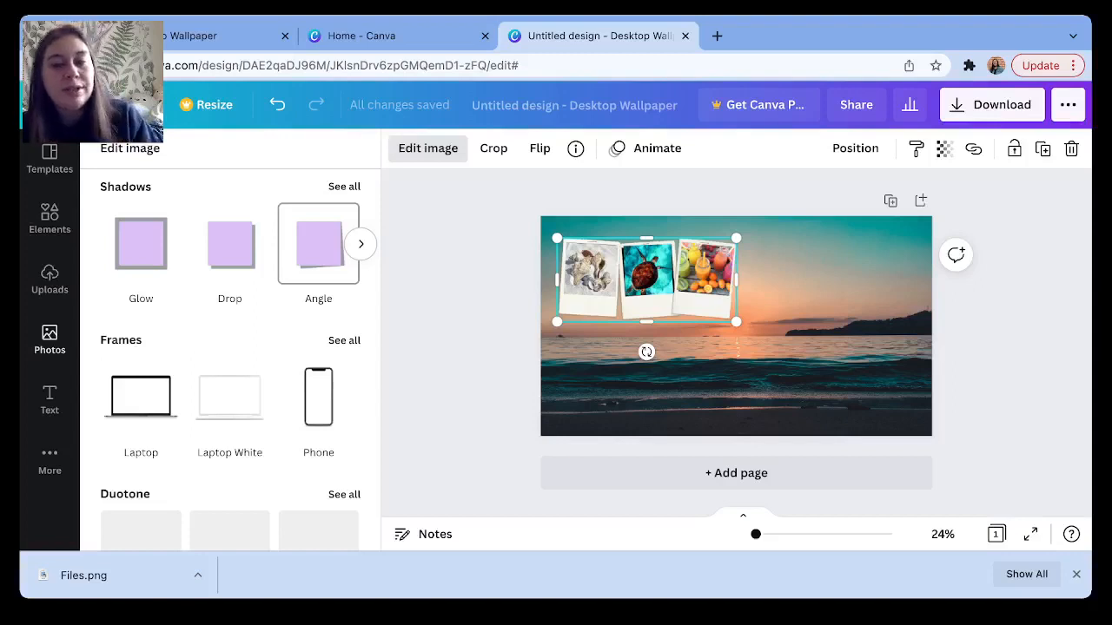
left_click(318, 243)
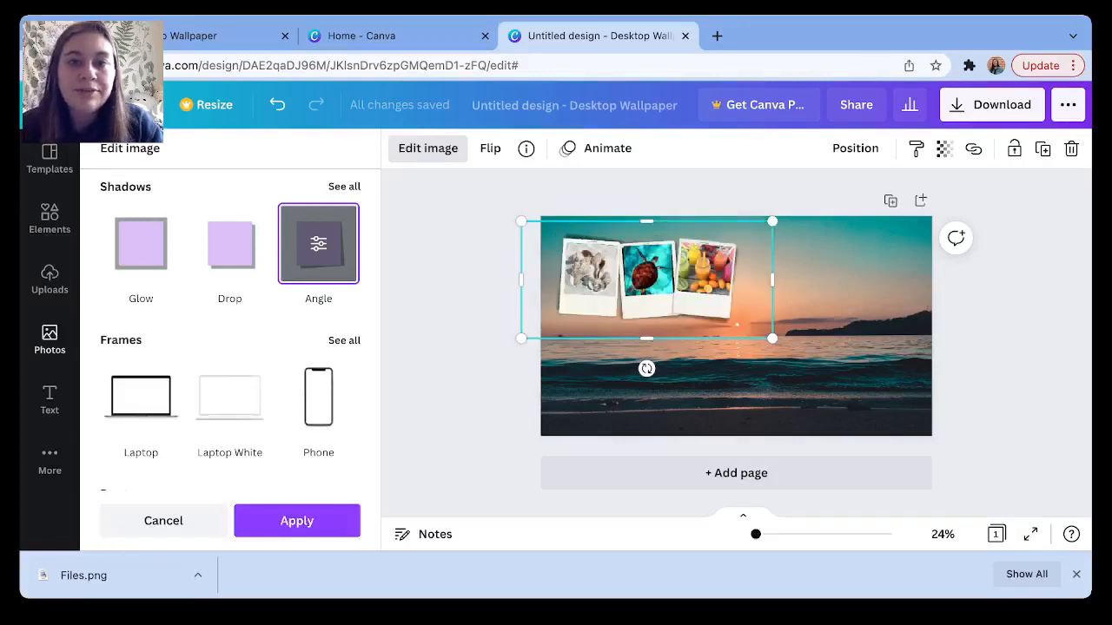
Keep the Angle shadow, close the image effects and deselect the collage.
left_click(297, 521)
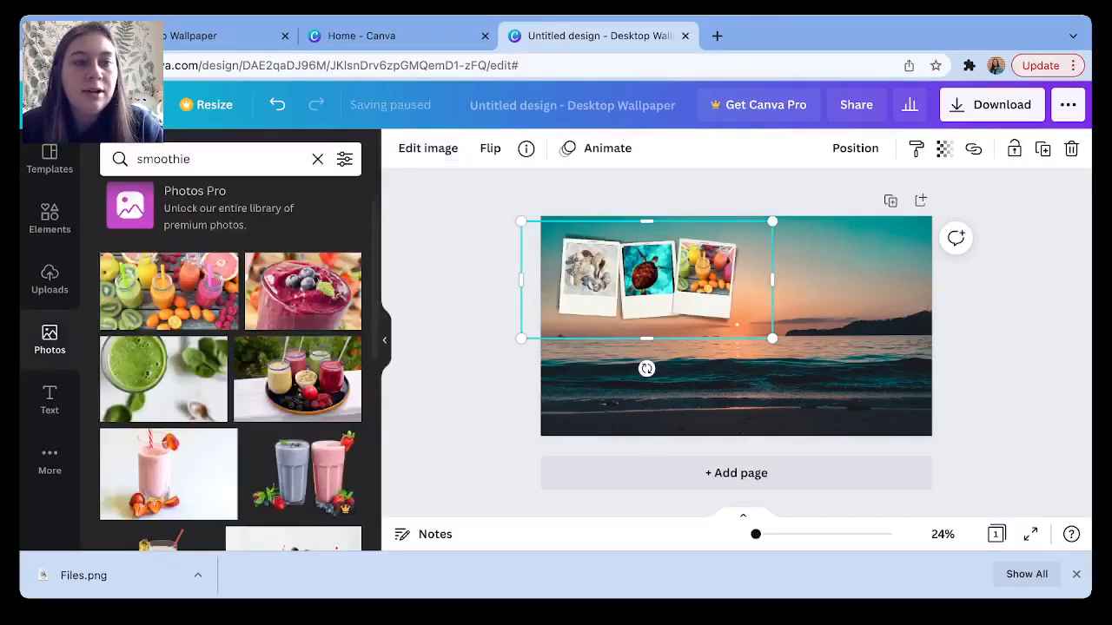
left_click(643, 395)
scroll(230, 365, "down", 1)
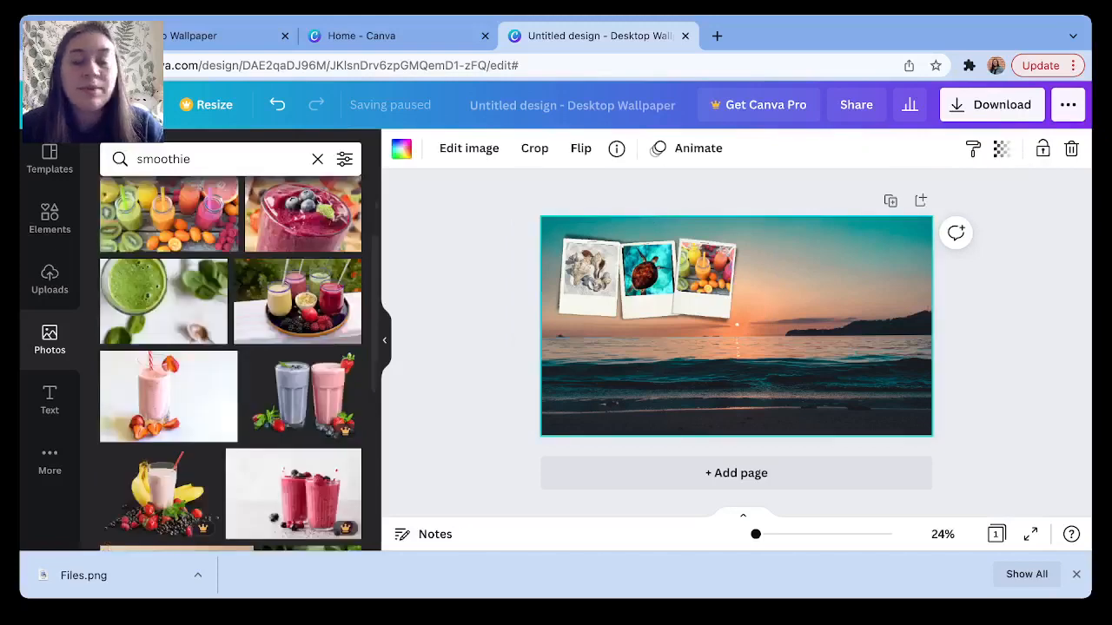
scroll(230, 364, "up", 2)
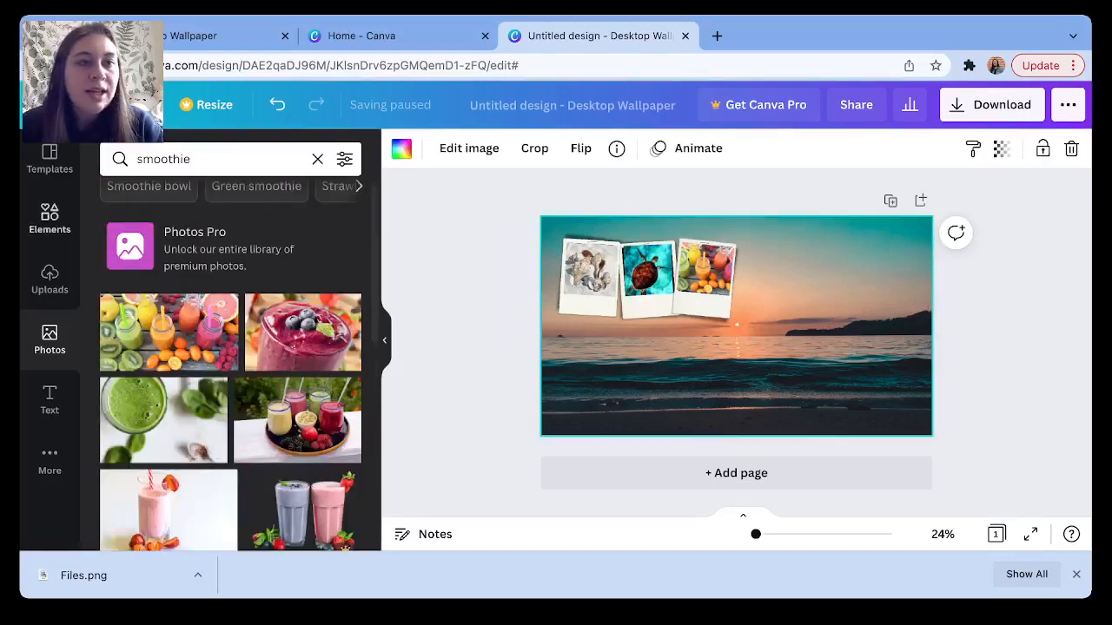
Search Elements for 'block' and scroll through the shape results.
left_click(49, 219)
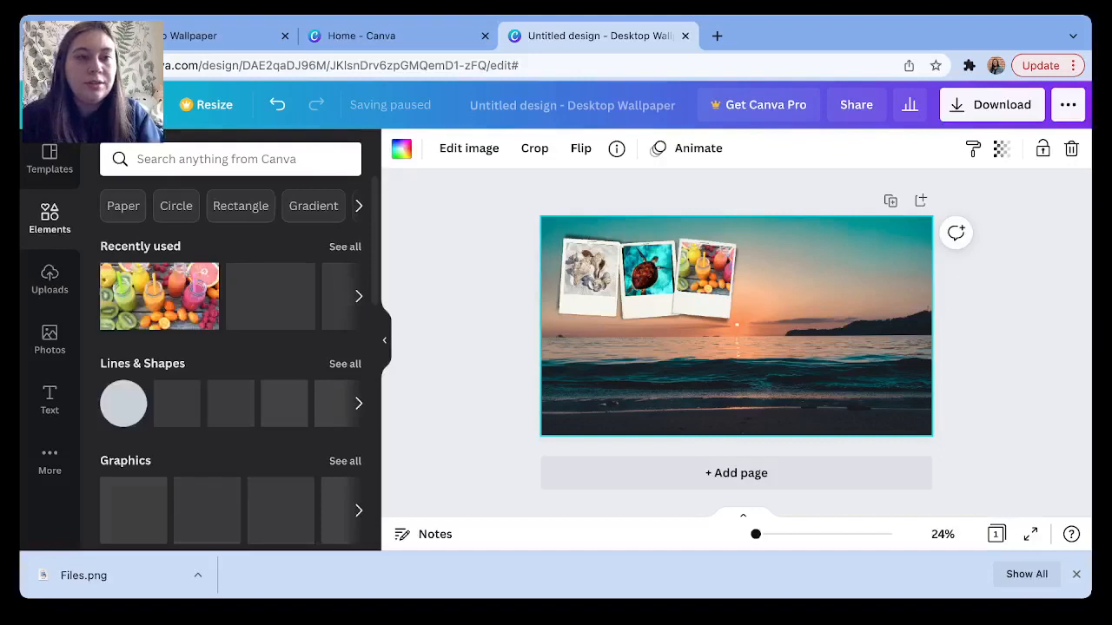
left_click(230, 160)
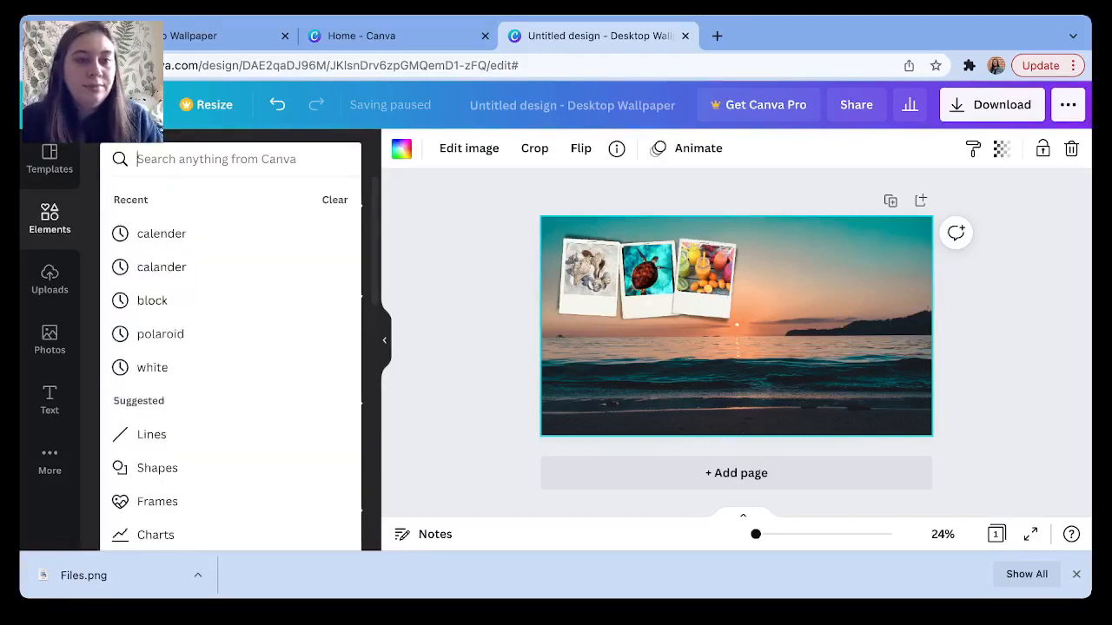
type("block")
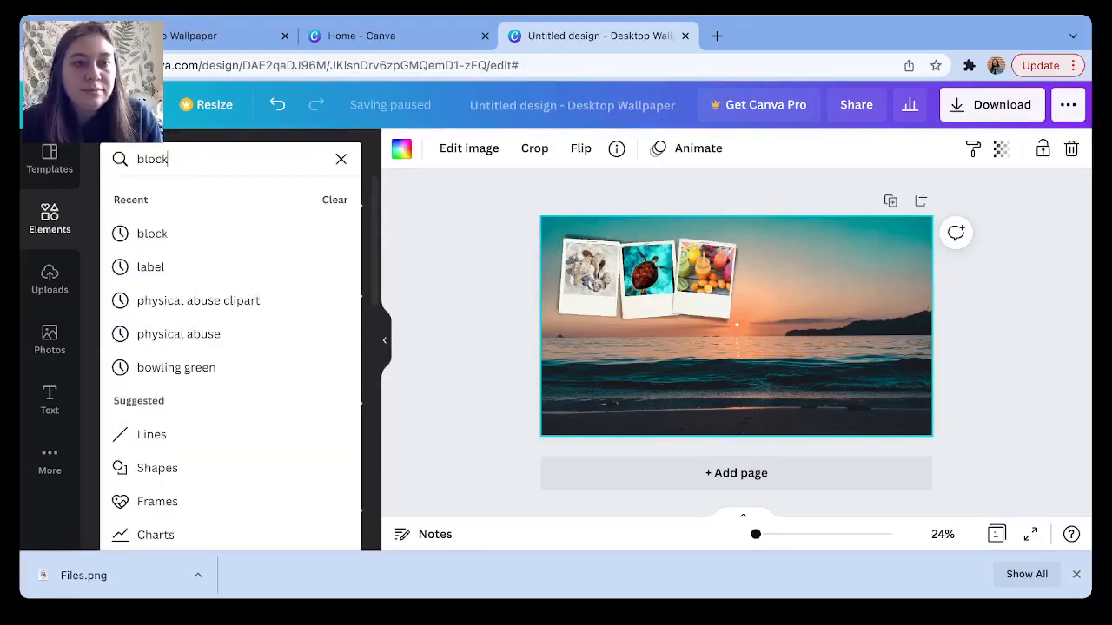
key("Return")
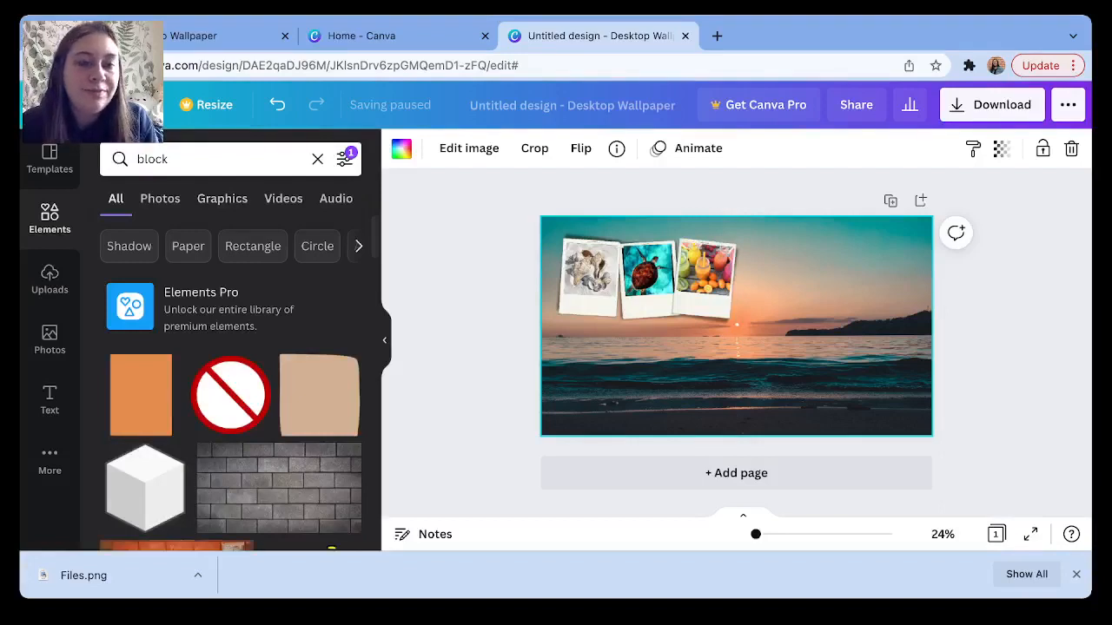
scroll(230, 390, "down", 1)
scroll(230, 313, "down", 1)
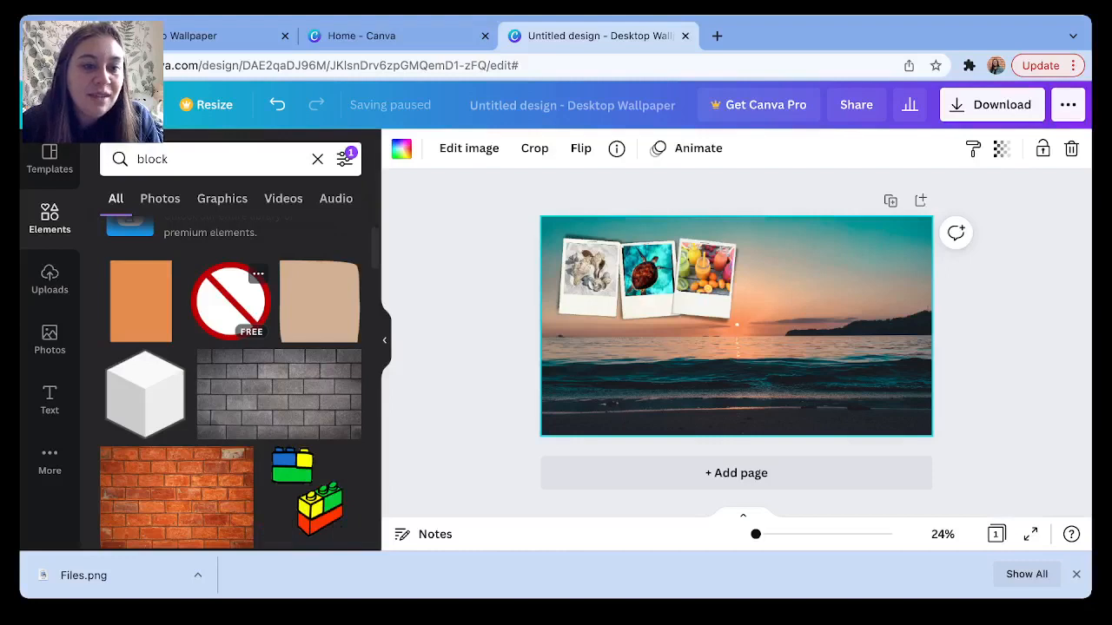
scroll(230, 382, "down", 3)
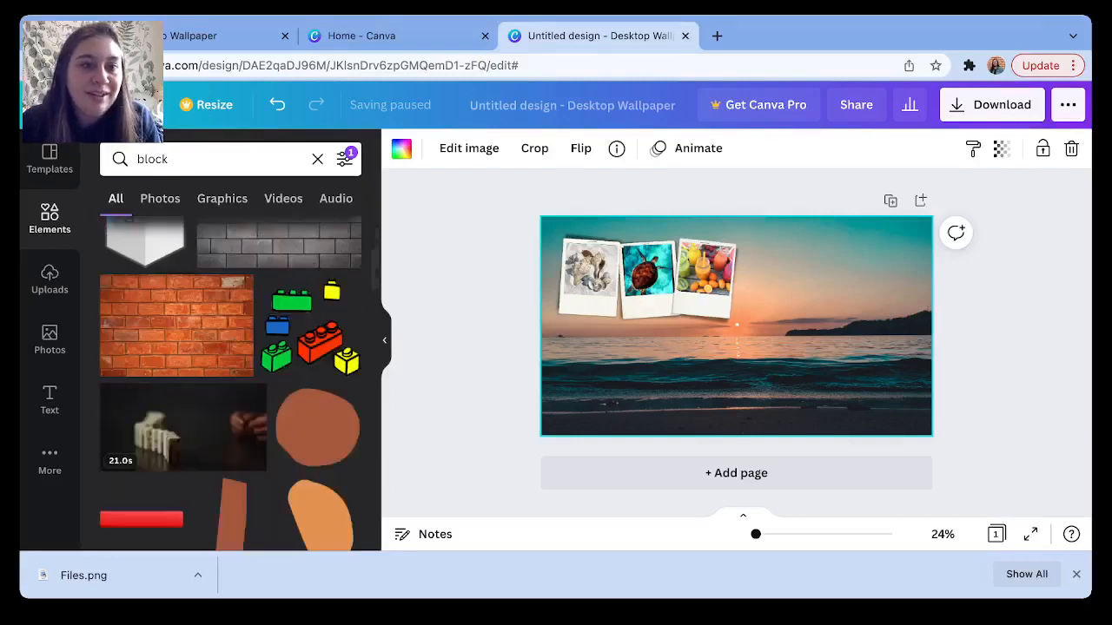
scroll(230, 382, "down", 3)
scroll(252, 347, "down", 3)
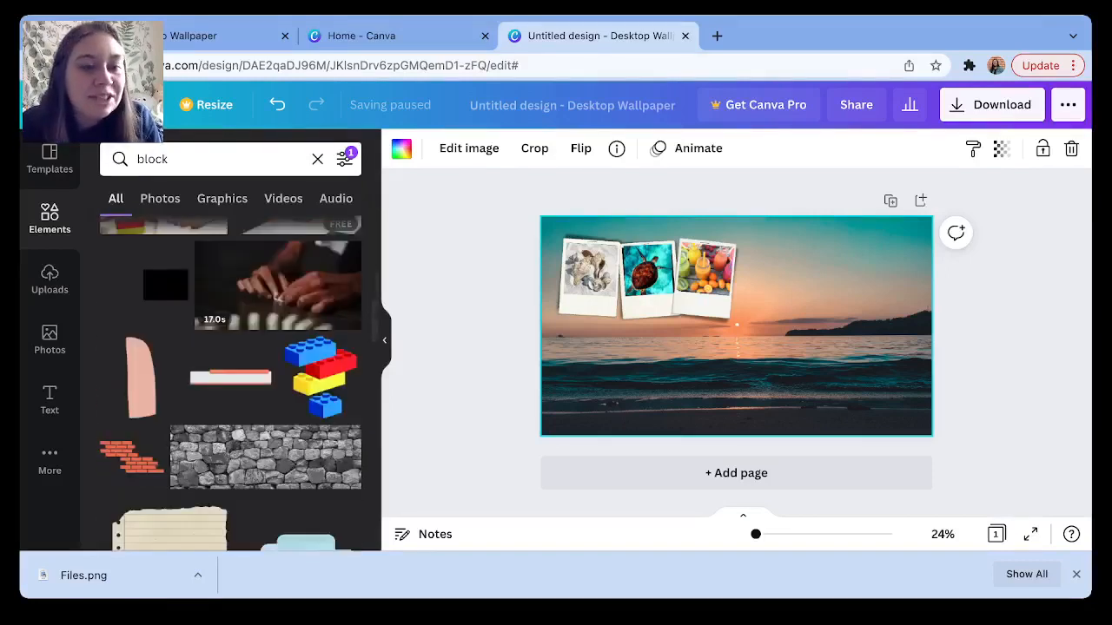
scroll(252, 347, "down", 3)
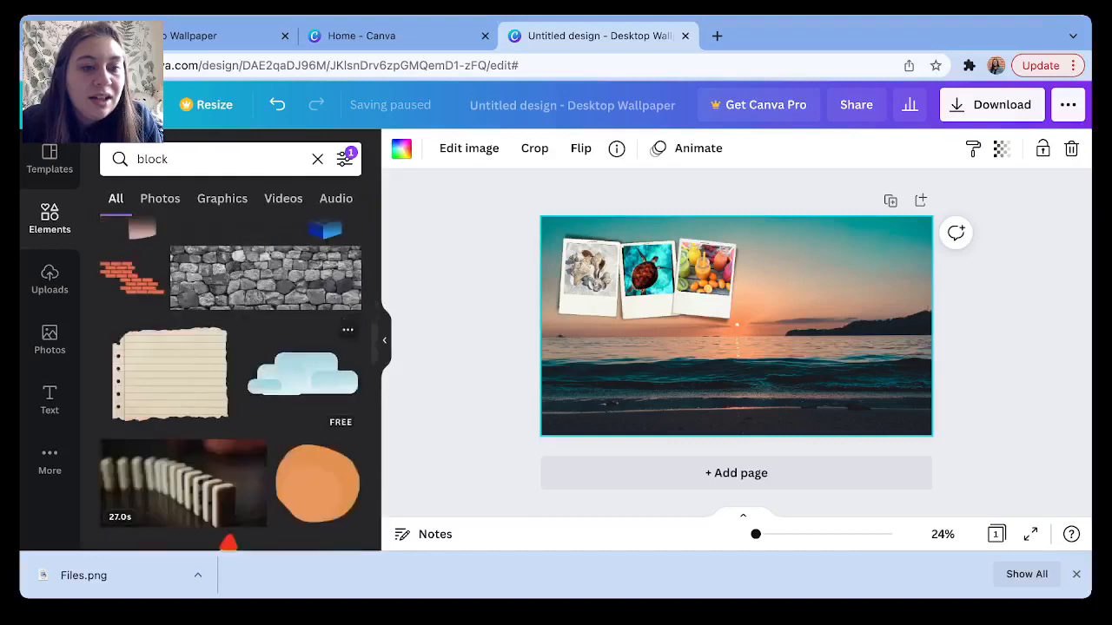
scroll(304, 373, "down", 3)
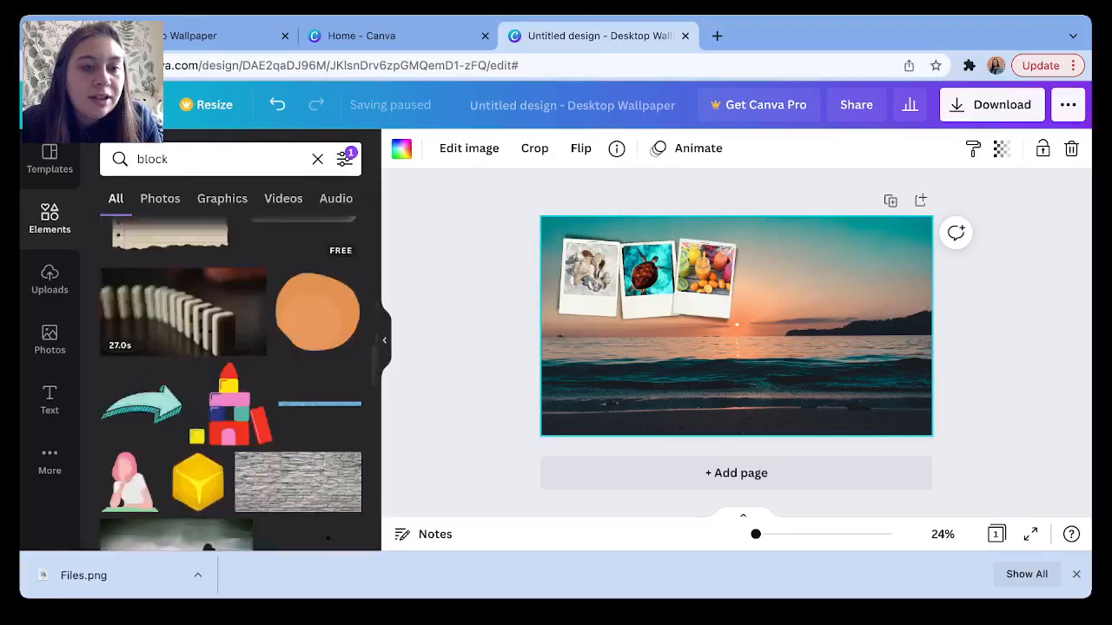
scroll(230, 382, "down", 4)
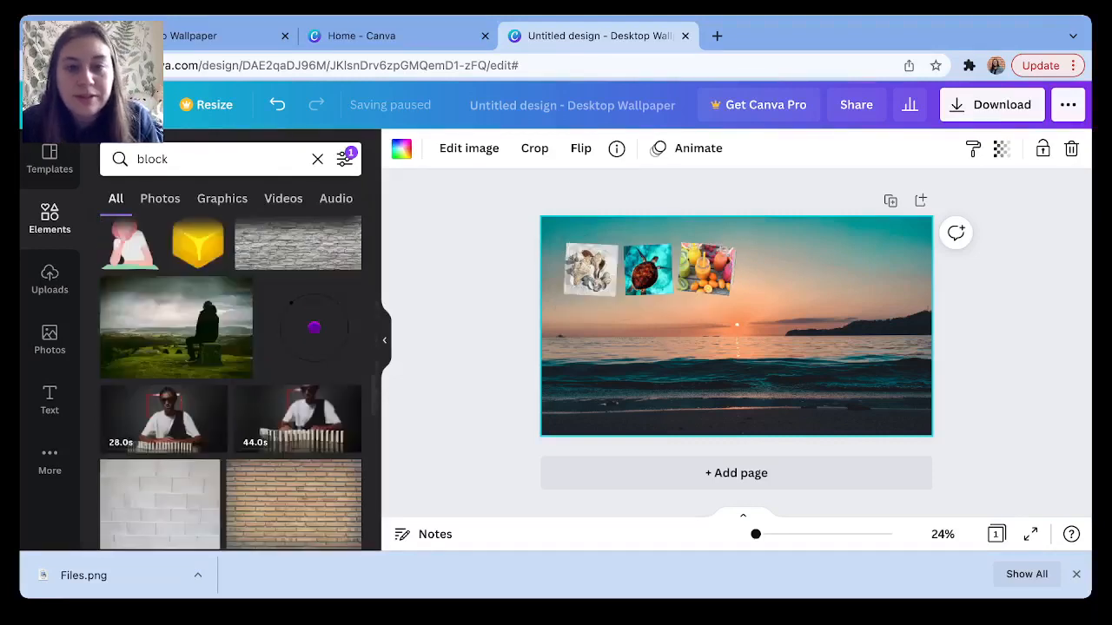
scroll(313, 327, "up", 7)
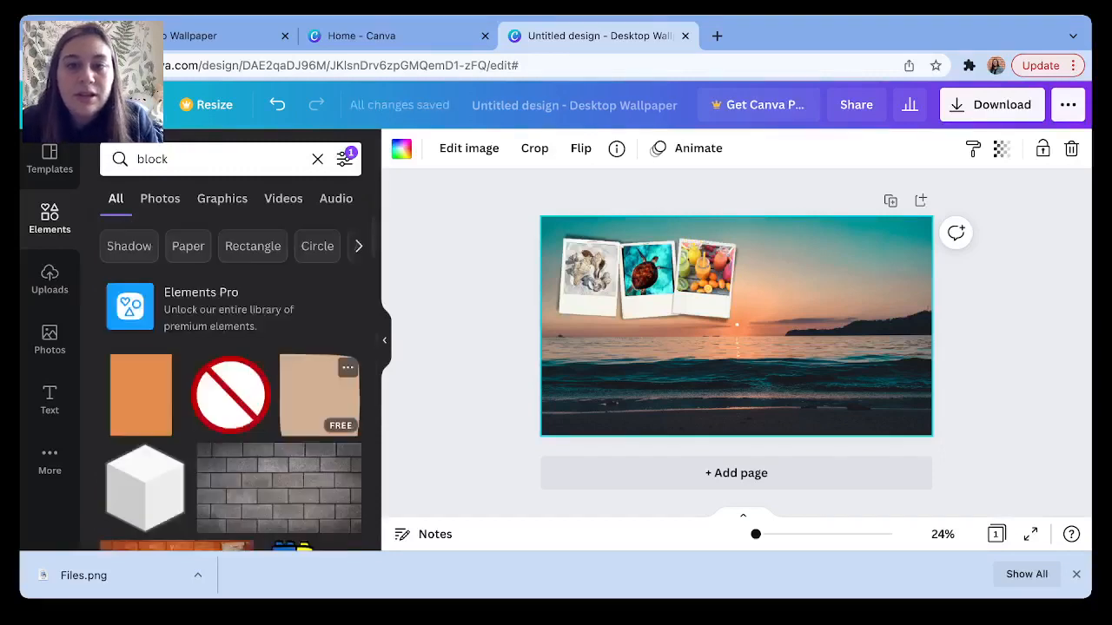
Add the beige rectangle and enlarge it to about 742 × 753 right of the polaroids.
left_click(319, 396)
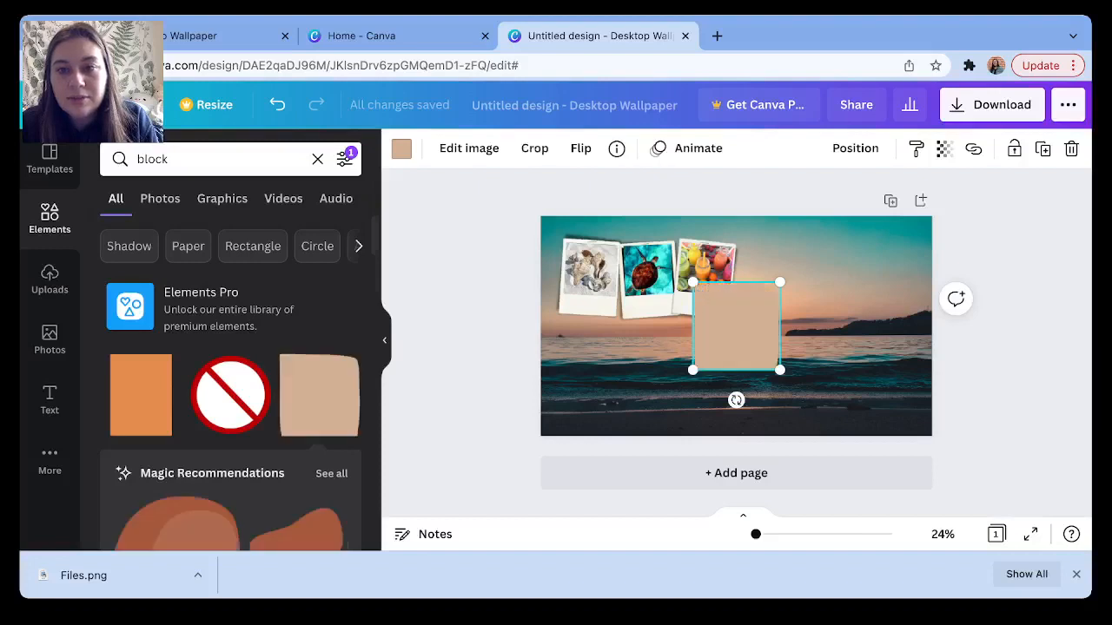
left_click_drag(735, 326, 821, 283)
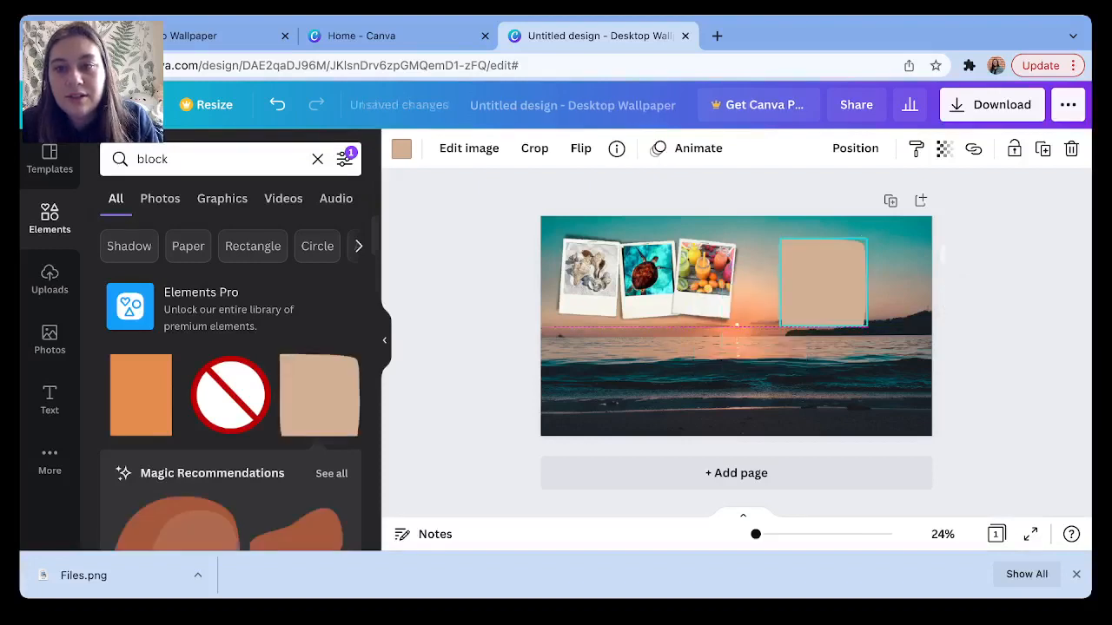
left_click_drag(865, 326, 918, 381)
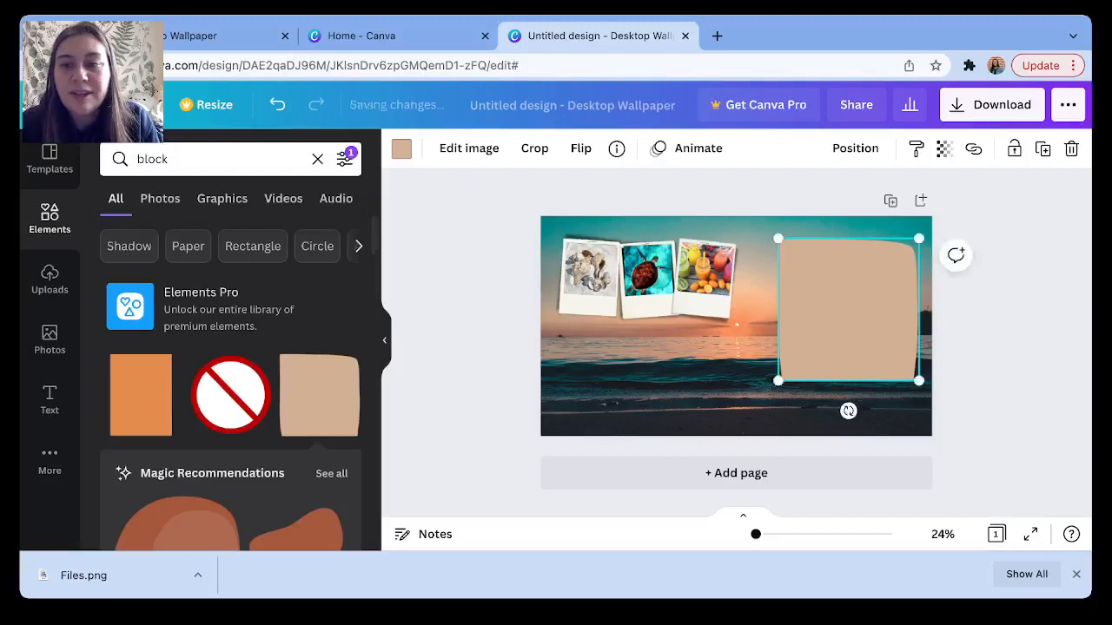
left_click_drag(849, 309, 840, 326)
left_click_drag(769, 255, 759, 245)
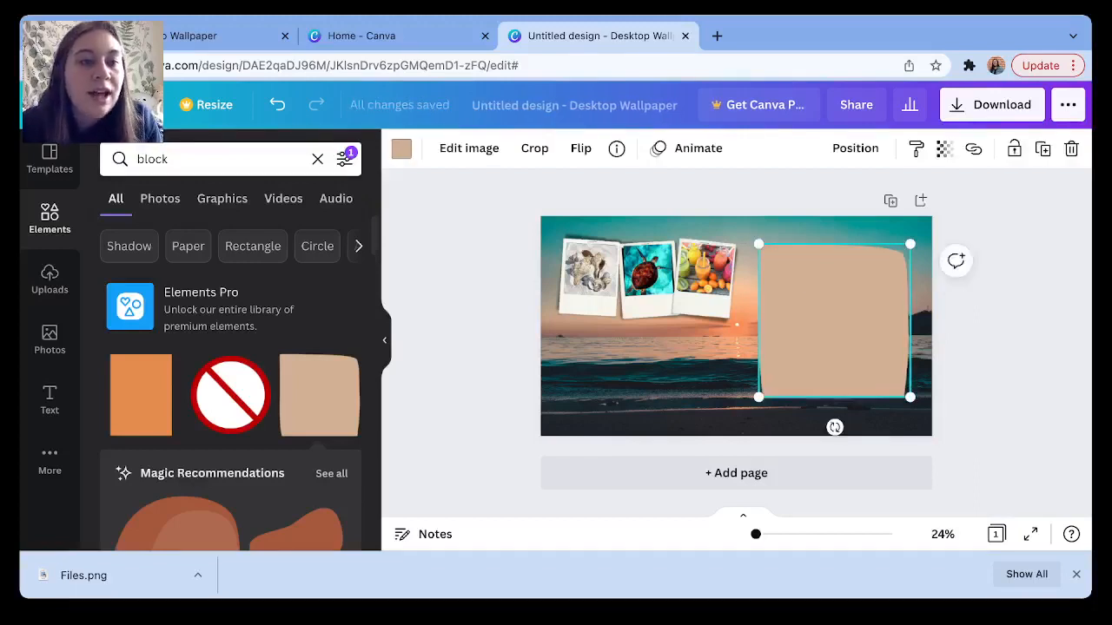
Recolour the right-side block to the tan #b5a186 from the Photo Colors swatches.
left_click(401, 149)
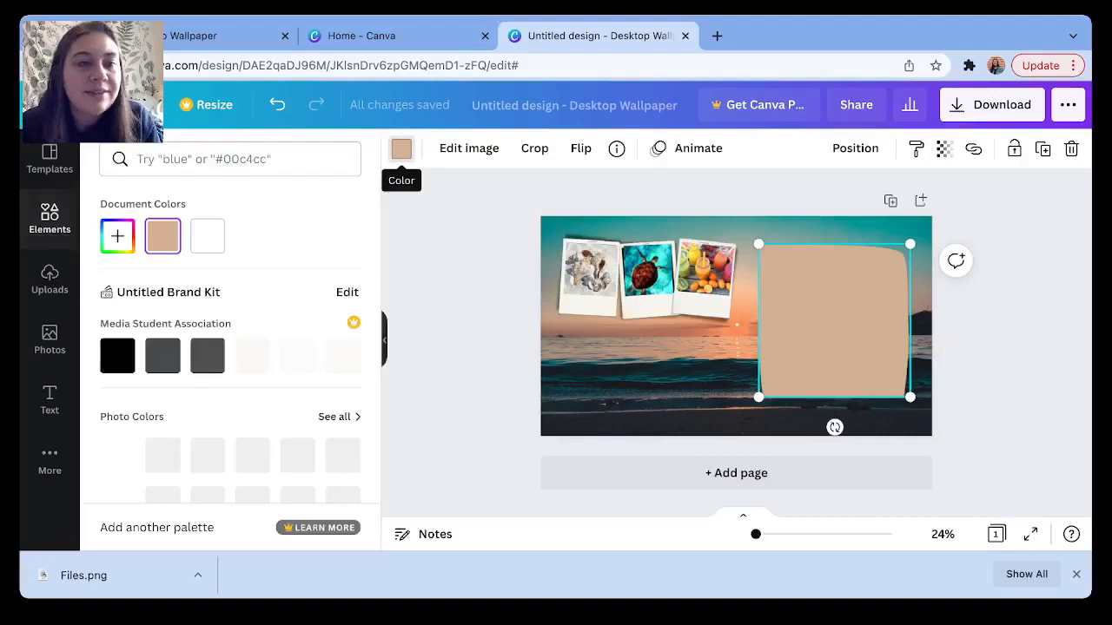
scroll(230, 348, "down", 2)
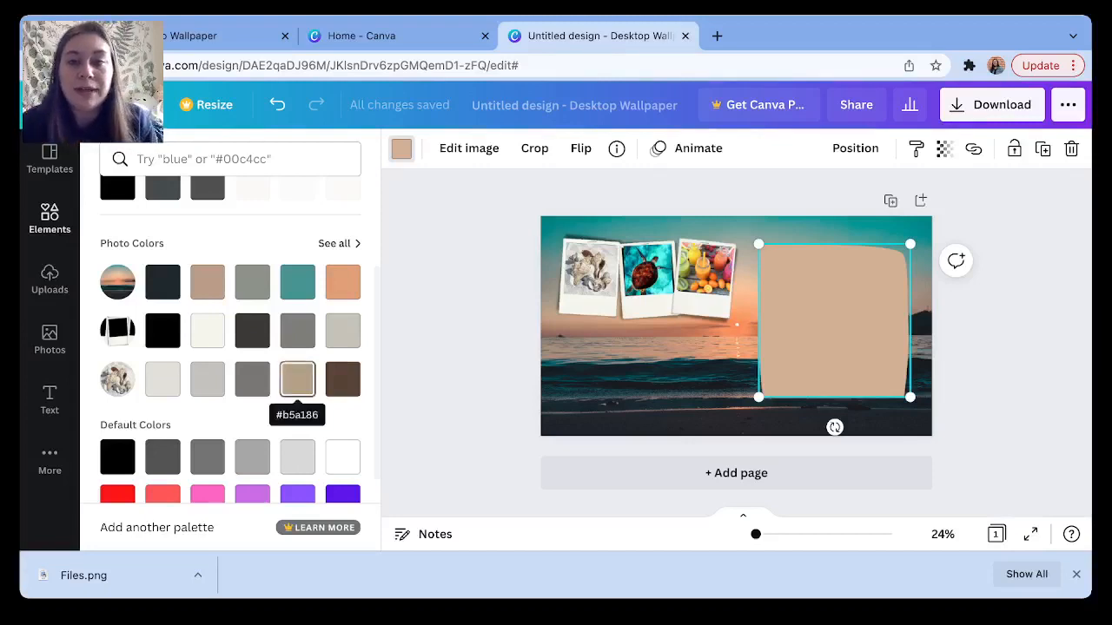
left_click(297, 379)
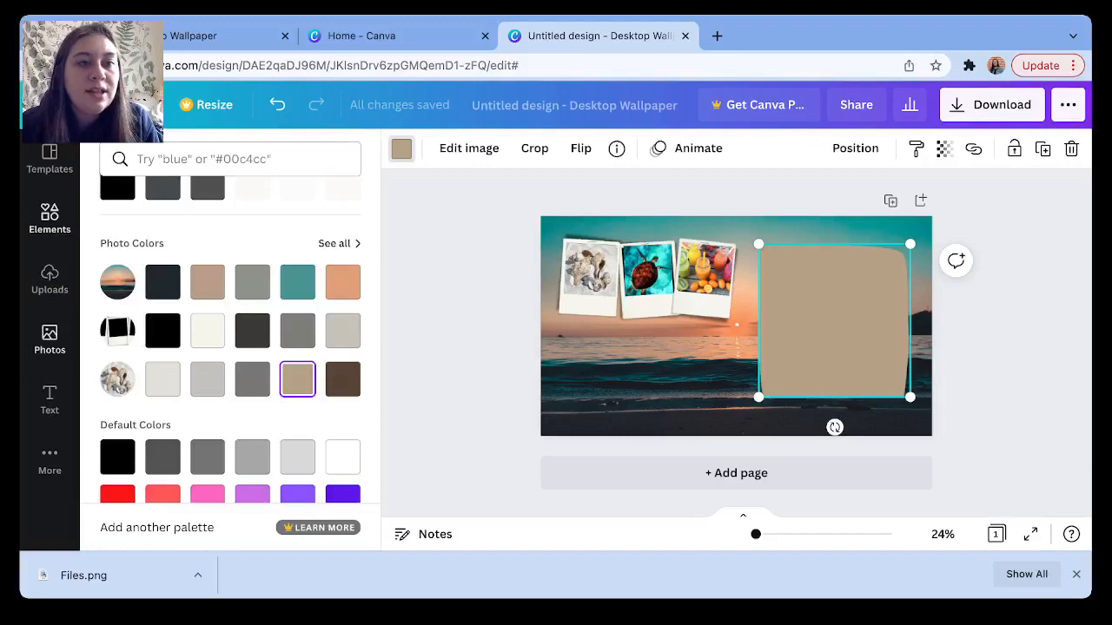
left_click(49, 400)
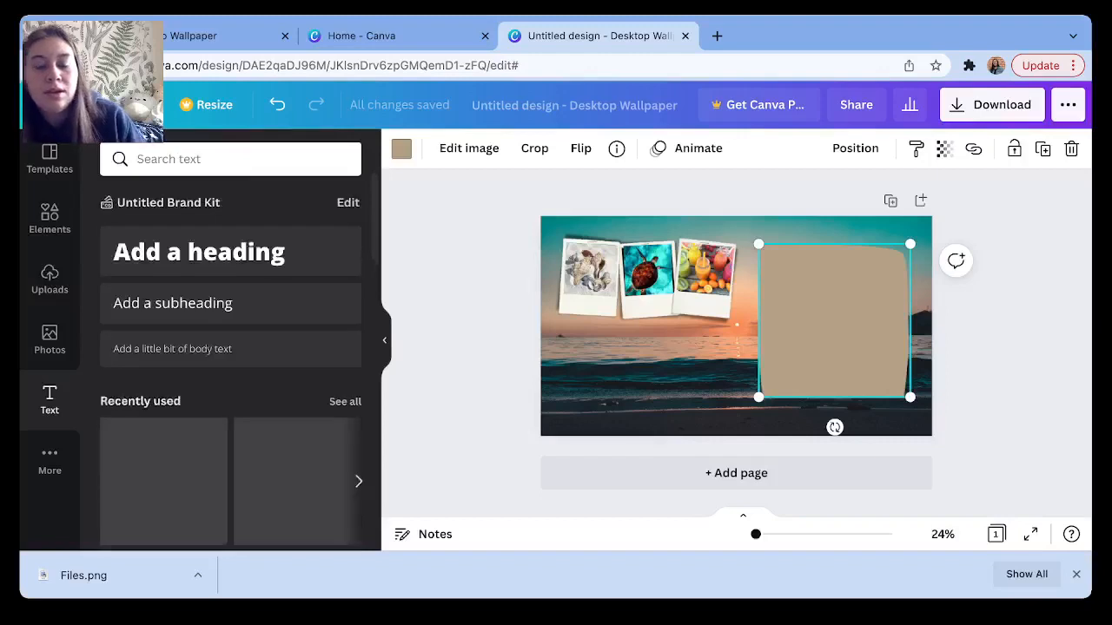
Add a light grey 'Files' heading and move it onto the top of the tan block.
left_click(230, 252)
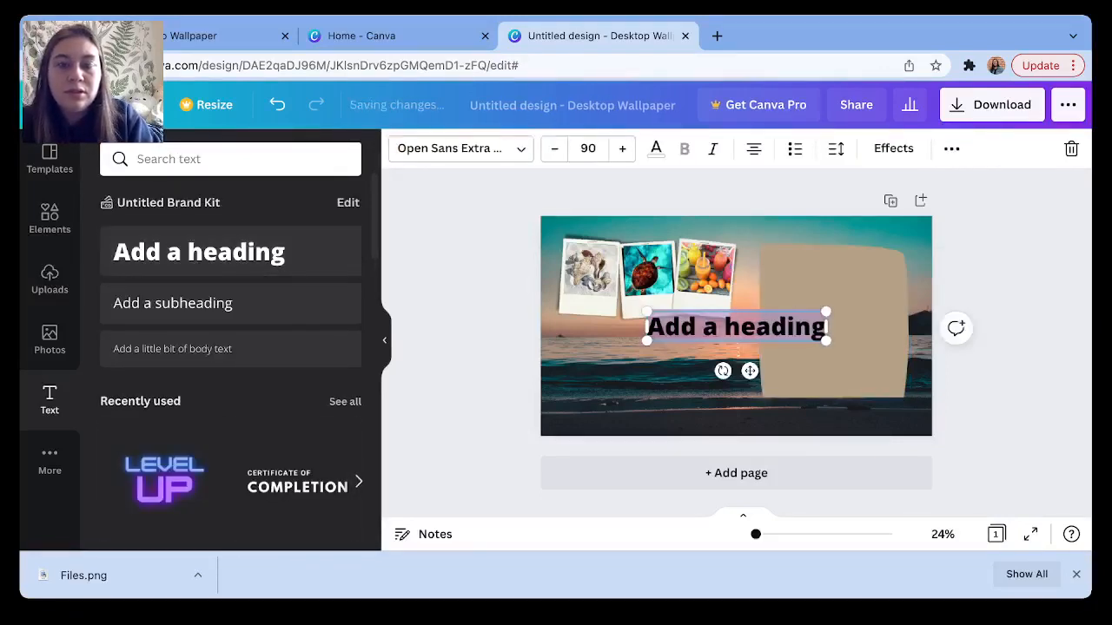
type("Files")
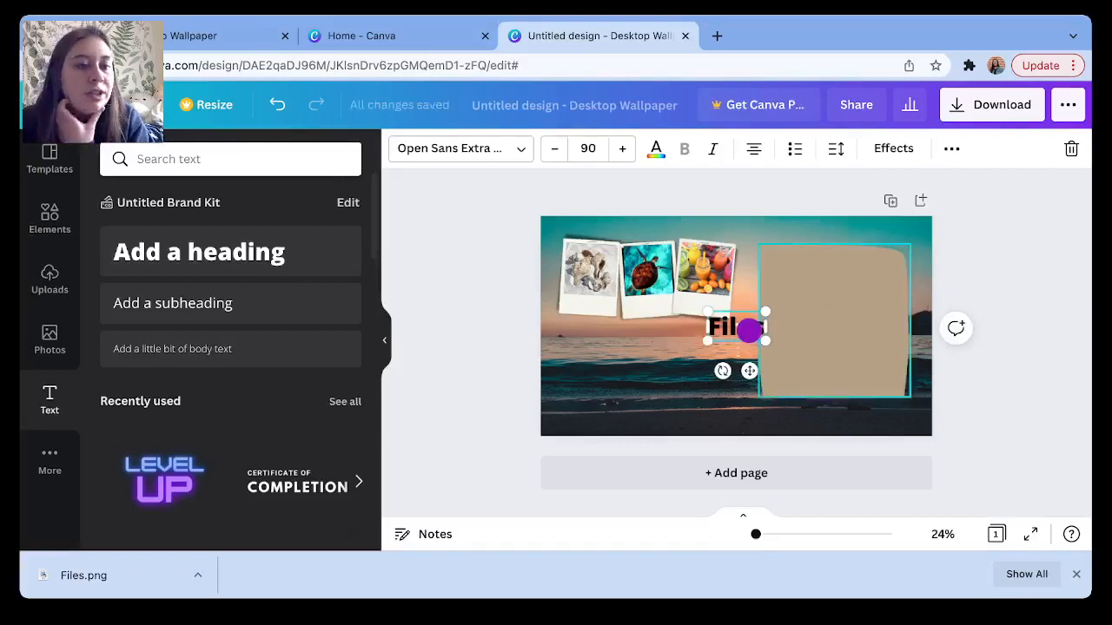
left_click(656, 148)
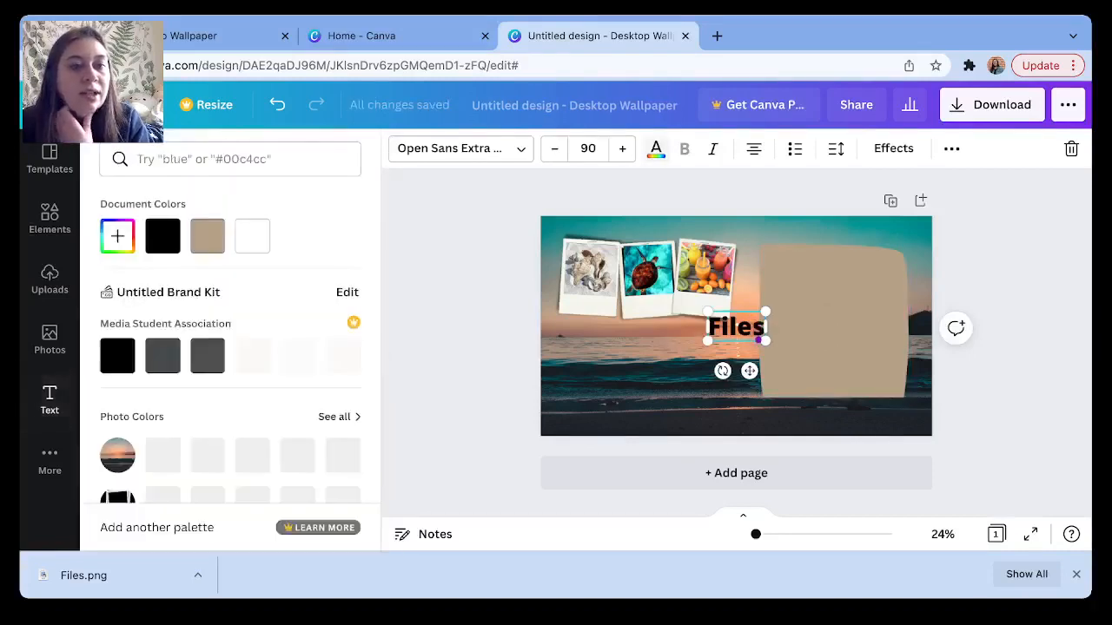
scroll(230, 348, "down", 3)
scroll(163, 407, "down", 1)
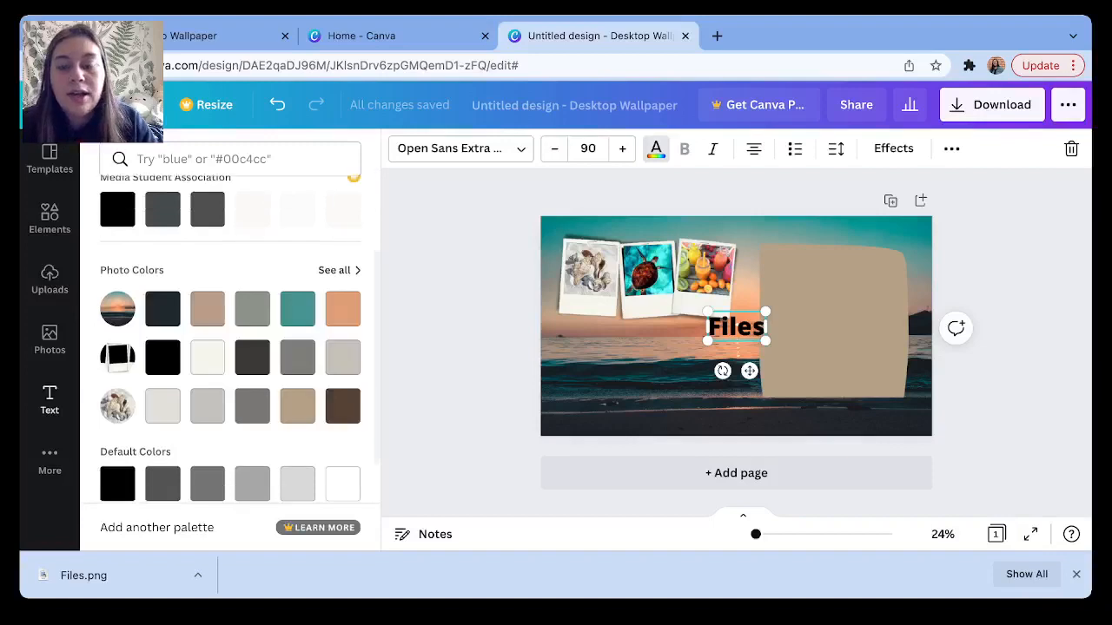
left_click(163, 406)
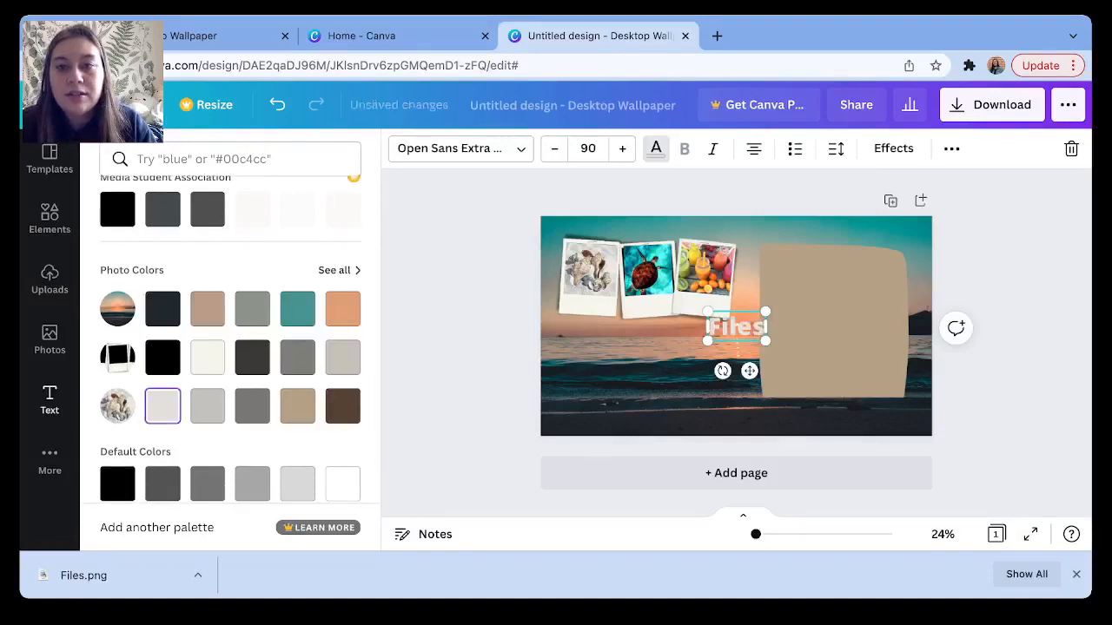
left_click_drag(749, 330, 856, 277)
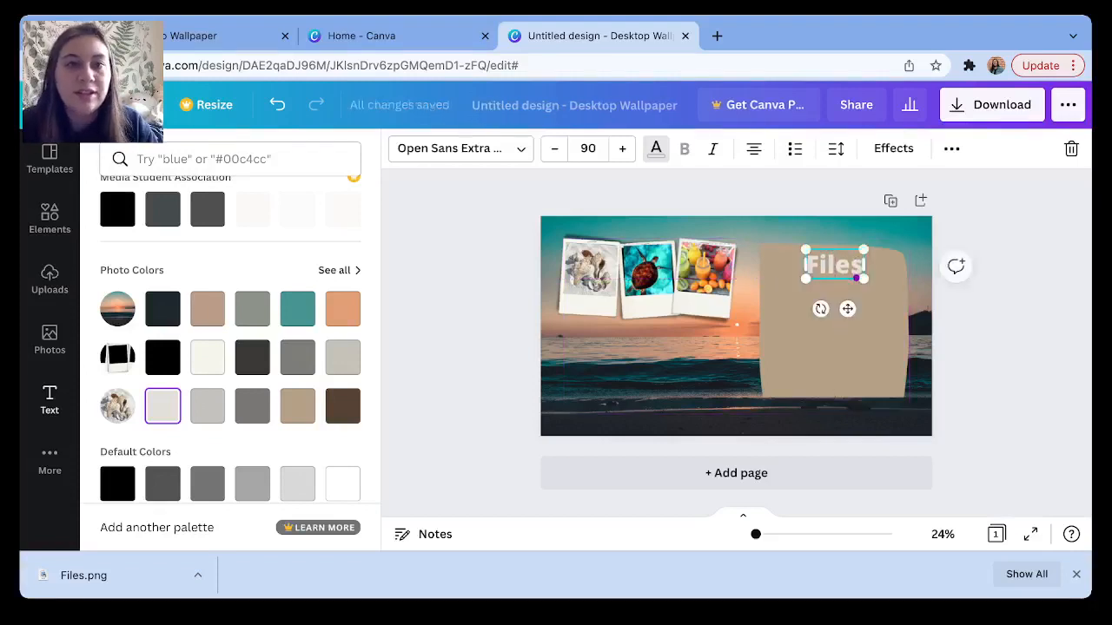
Set the Files heading to the Cardo font at size 75, centred on the tan block.
left_click(521, 149)
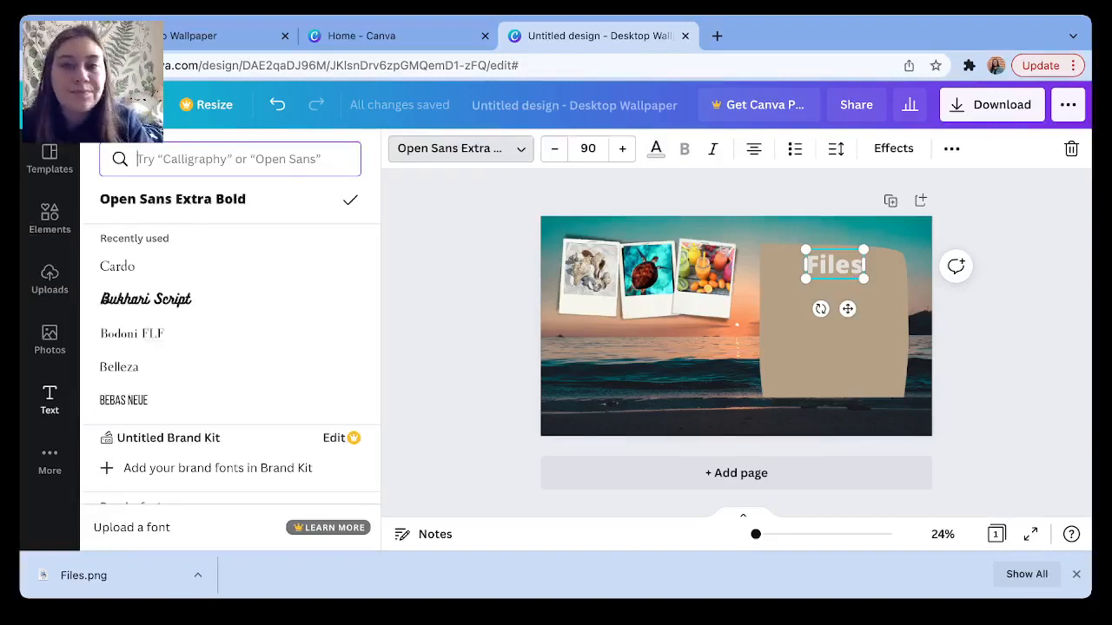
left_click(117, 267)
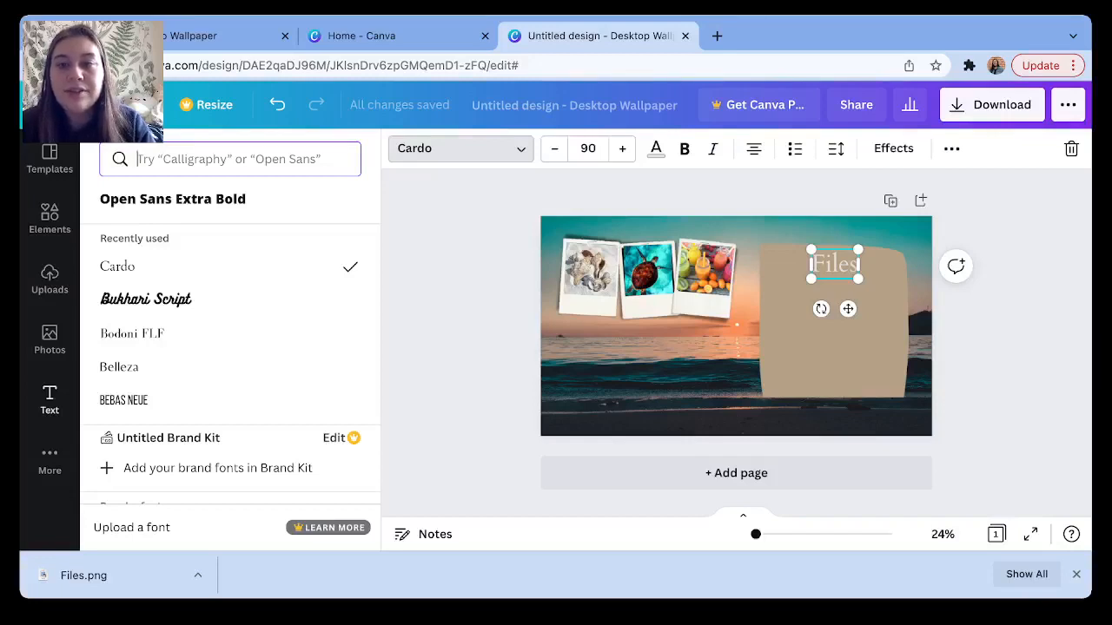
left_click_drag(858, 279, 835, 257)
left_click(835, 334)
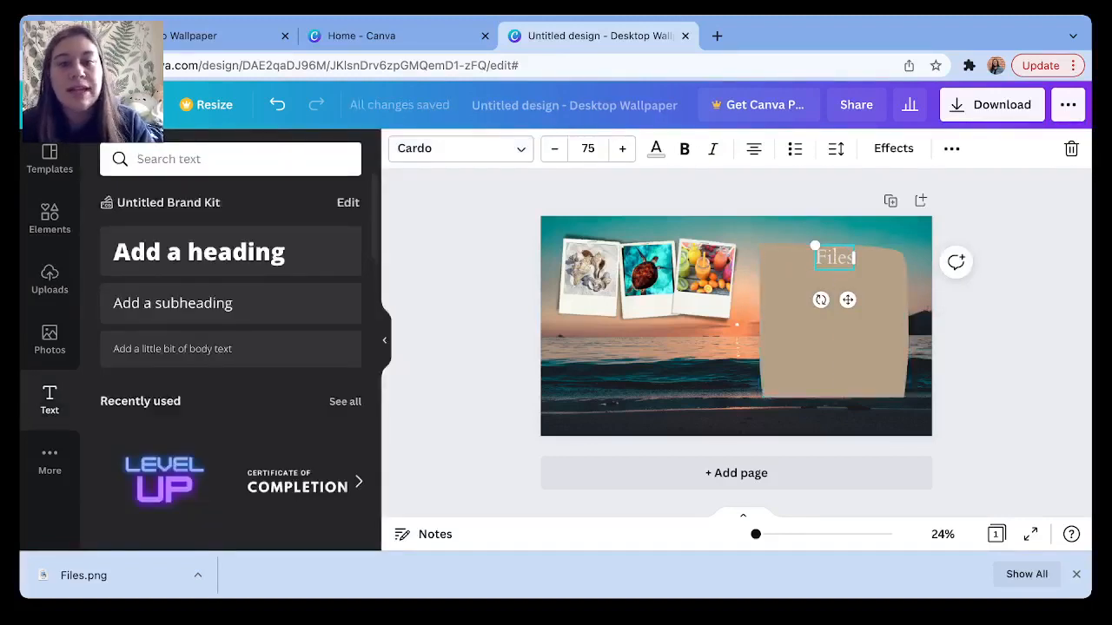
left_click(1079, 383)
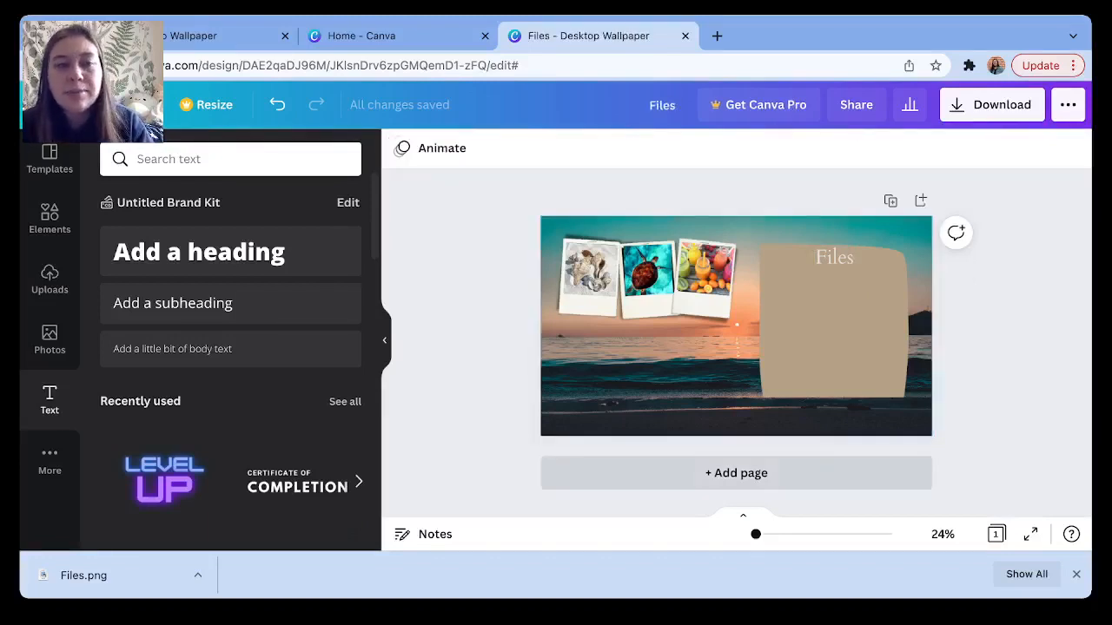
Add a second page filled with the red Christmas December 2021 calendar template.
left_click(735, 473)
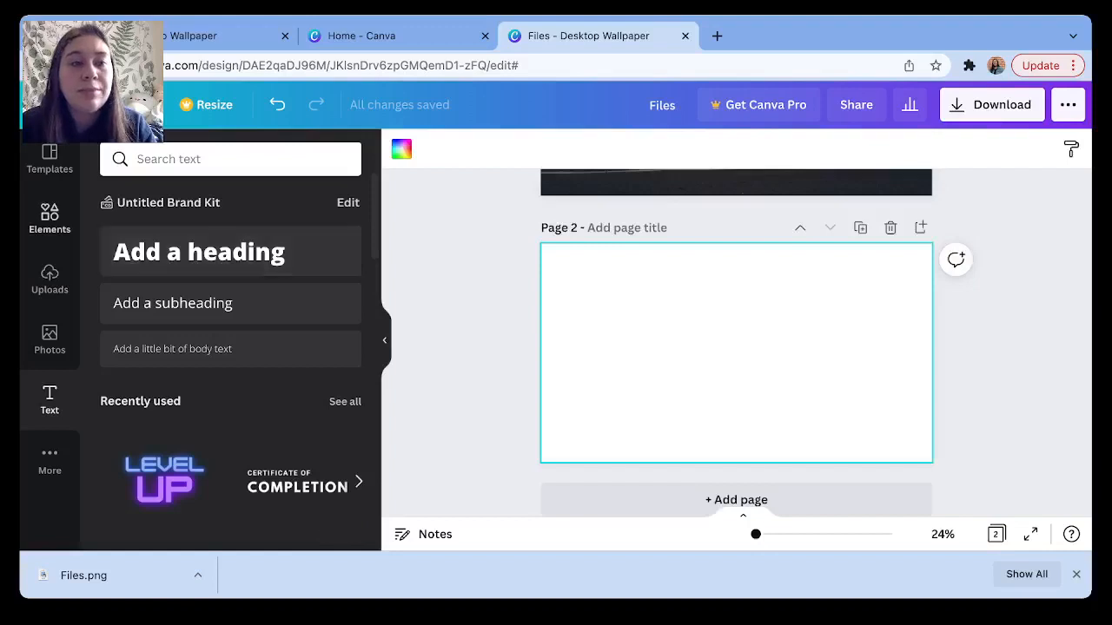
left_click(49, 159)
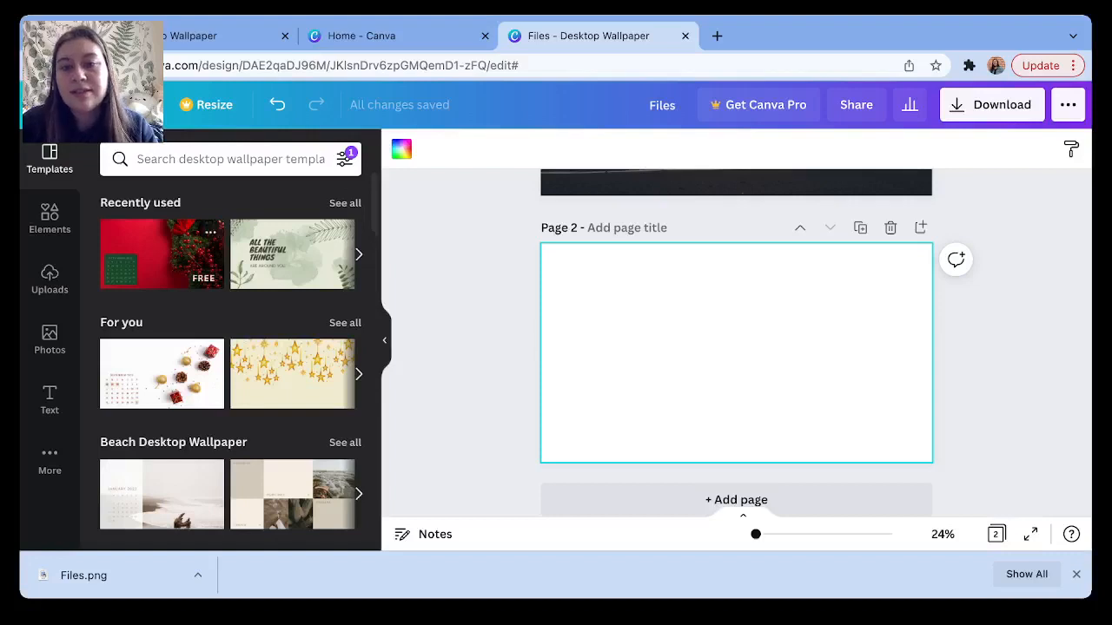
left_click(161, 254)
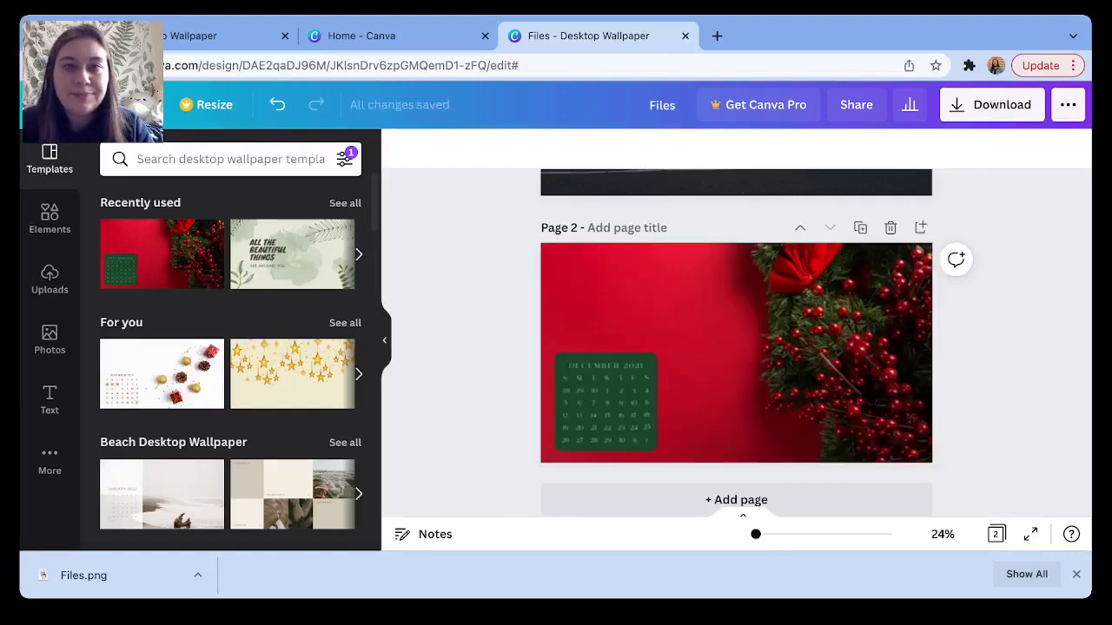
Select all the December 2021 calendar elements on page 2.
left_click(736, 353)
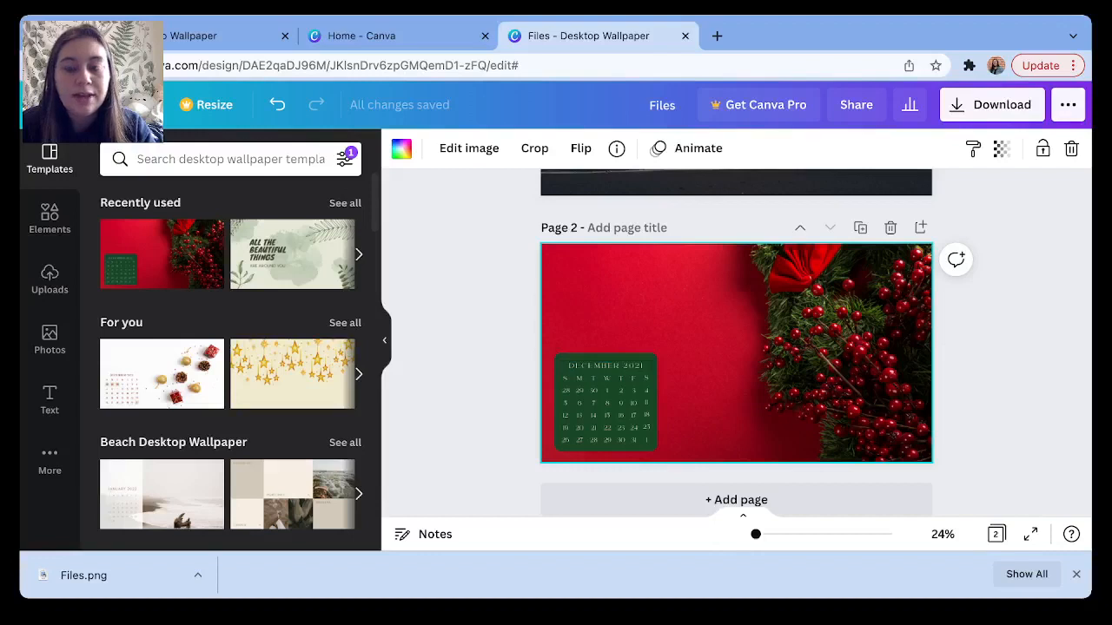
left_click_drag(563, 354, 662, 450)
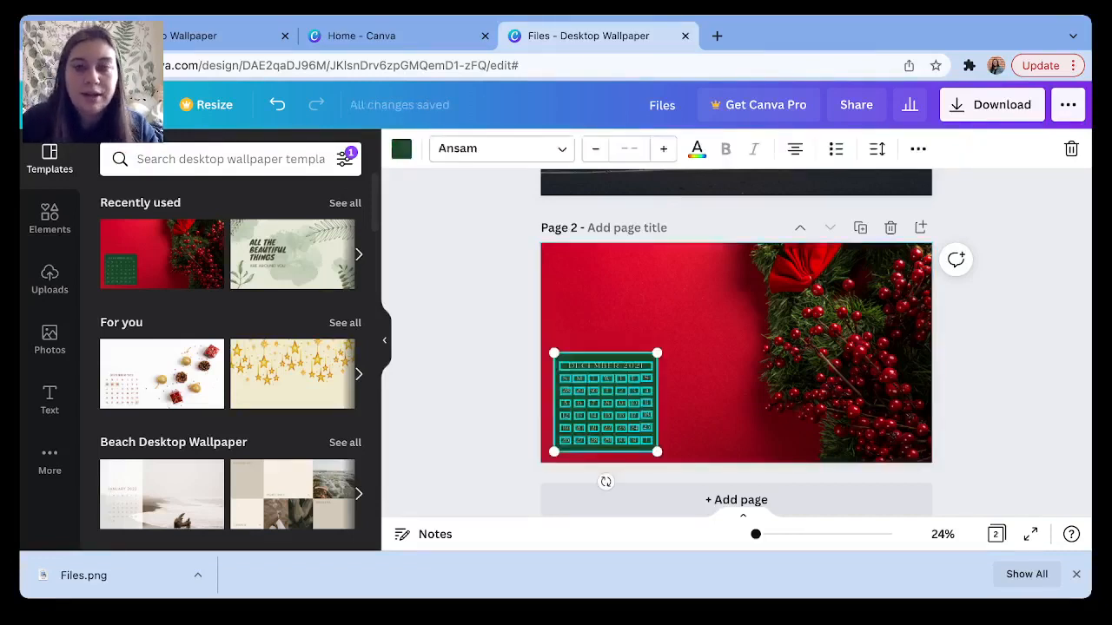
scroll(736, 342, "up", 2)
Paste the December 2021 calendar onto the beach page.
left_click(650, 286)
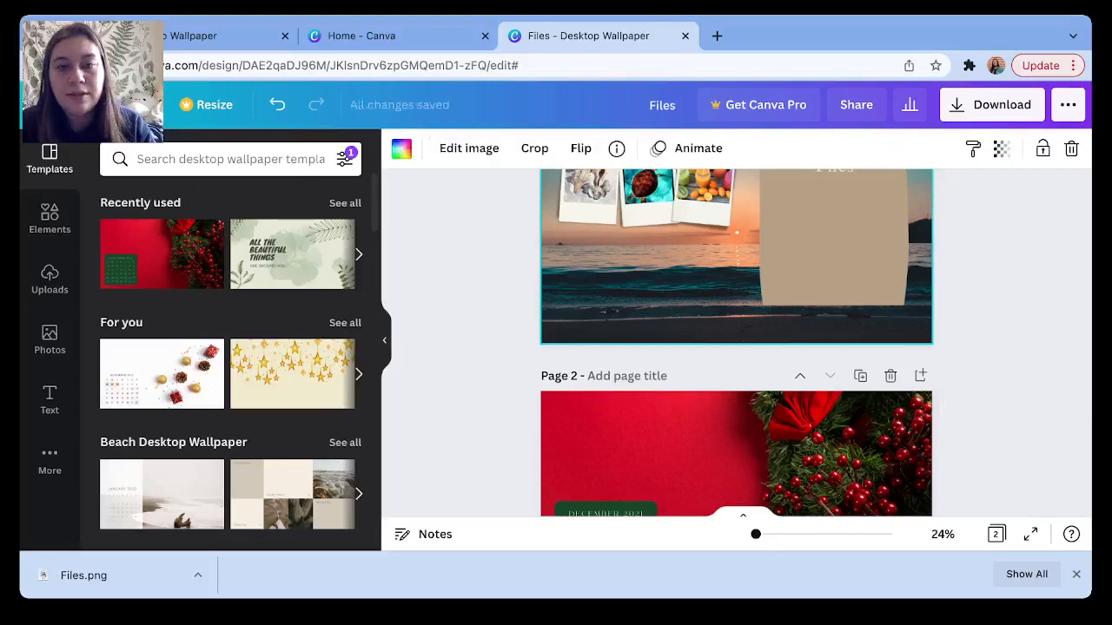
scroll(736, 343, "up", 1)
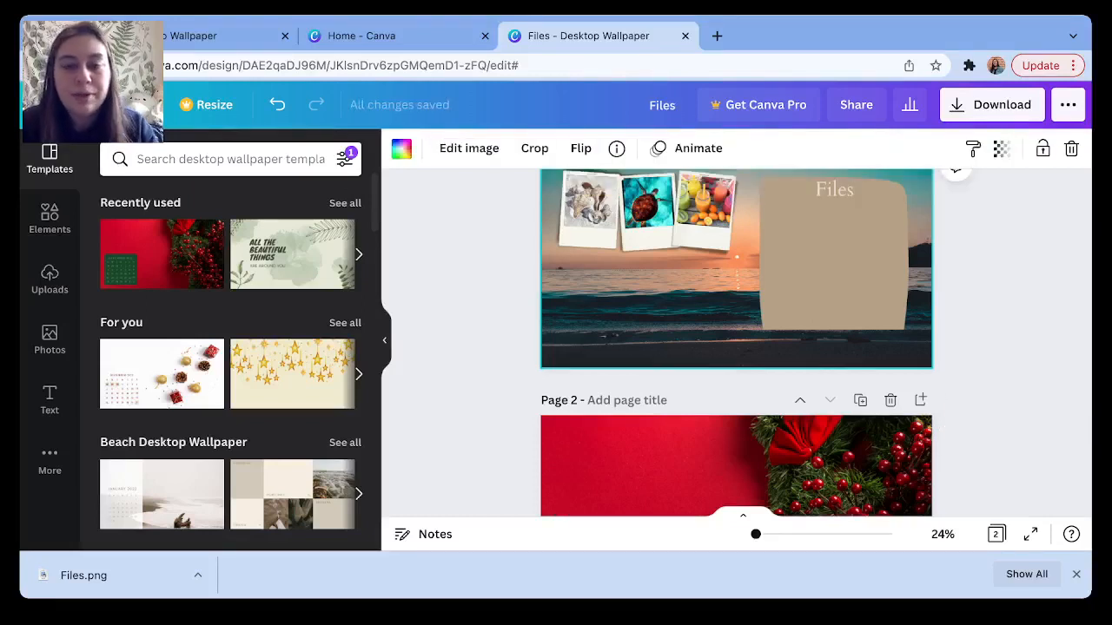
key("ctrl+v")
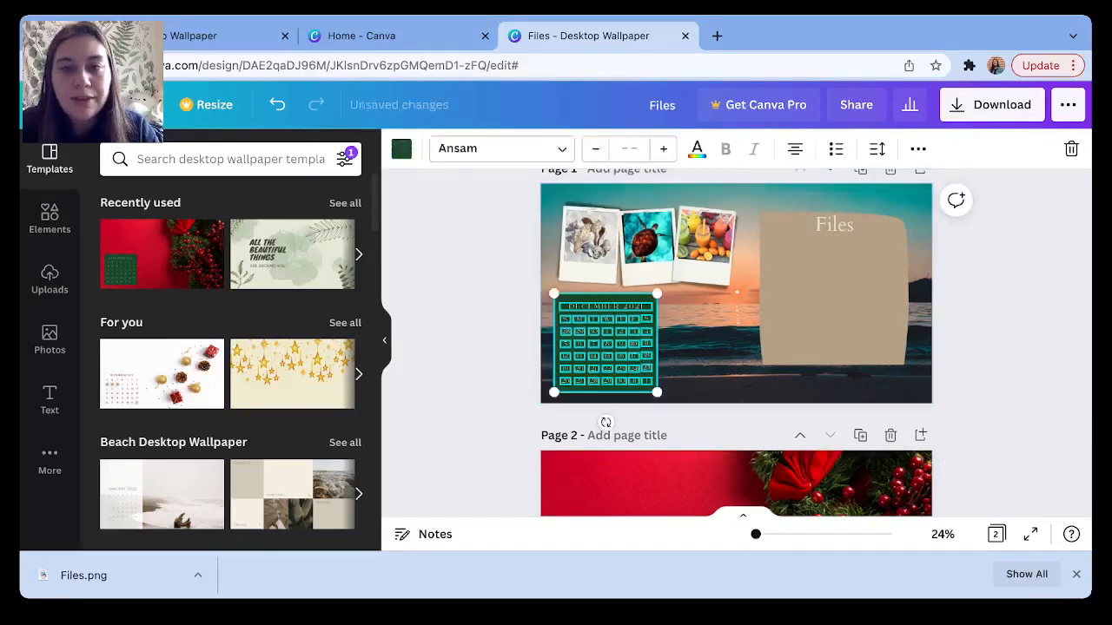
Widen the calendar's green background rectangle to the right, keeping it behind the dates.
left_click(702, 347)
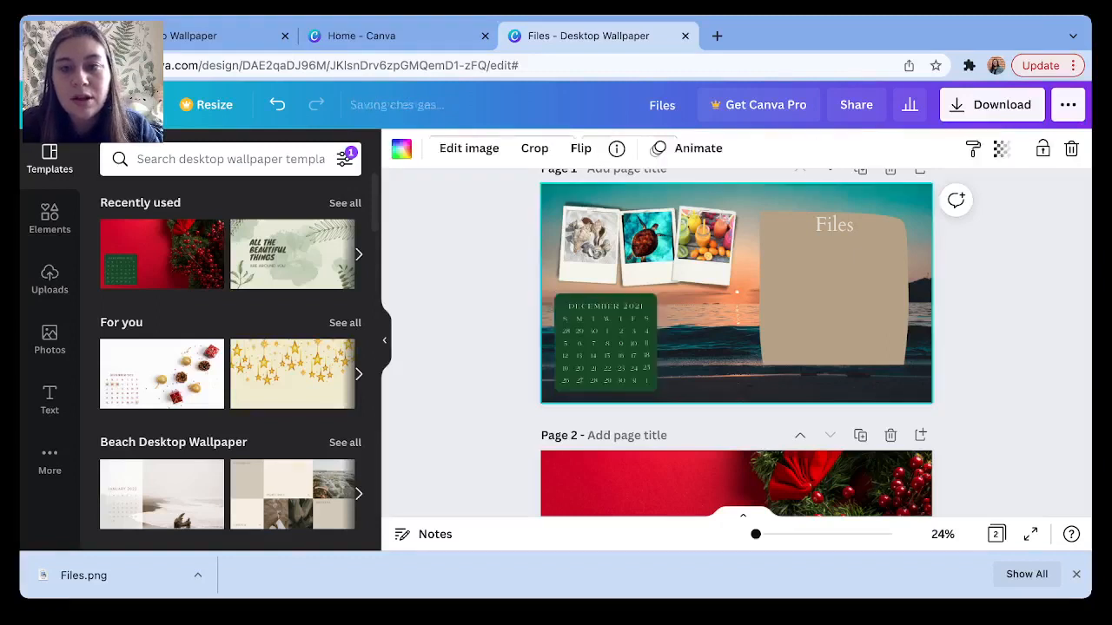
left_click(607, 343)
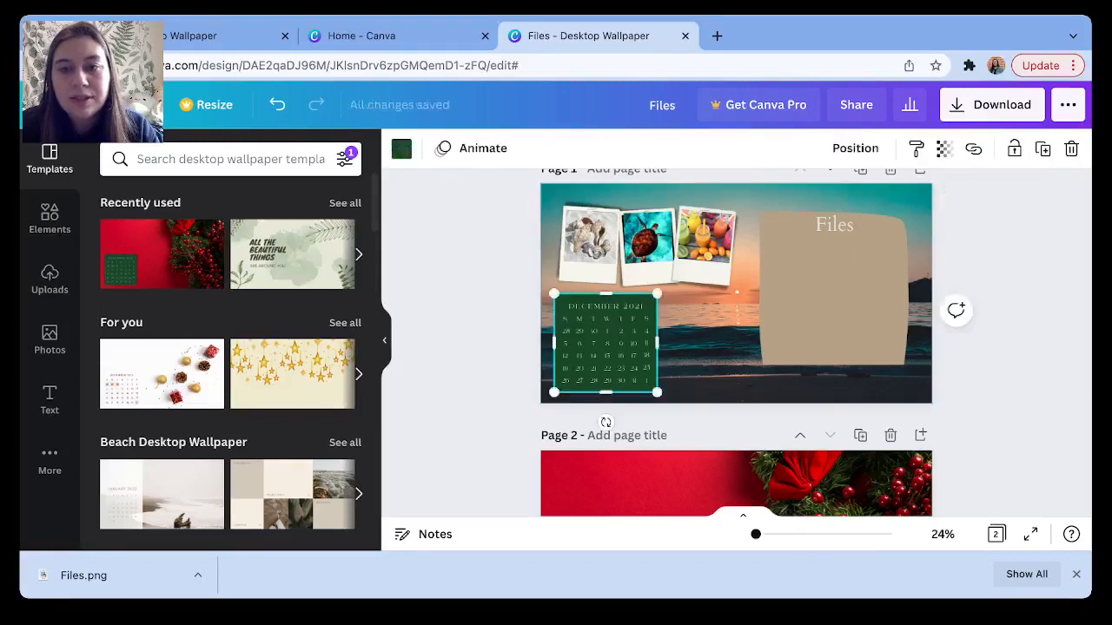
left_click_drag(658, 343, 734, 343)
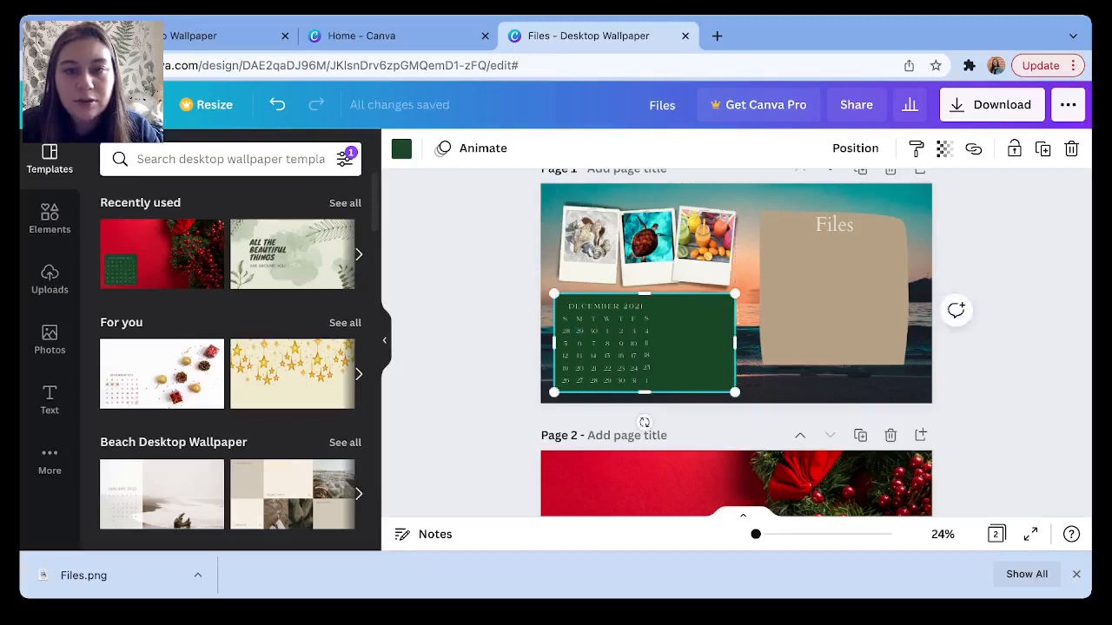
key("Escape")
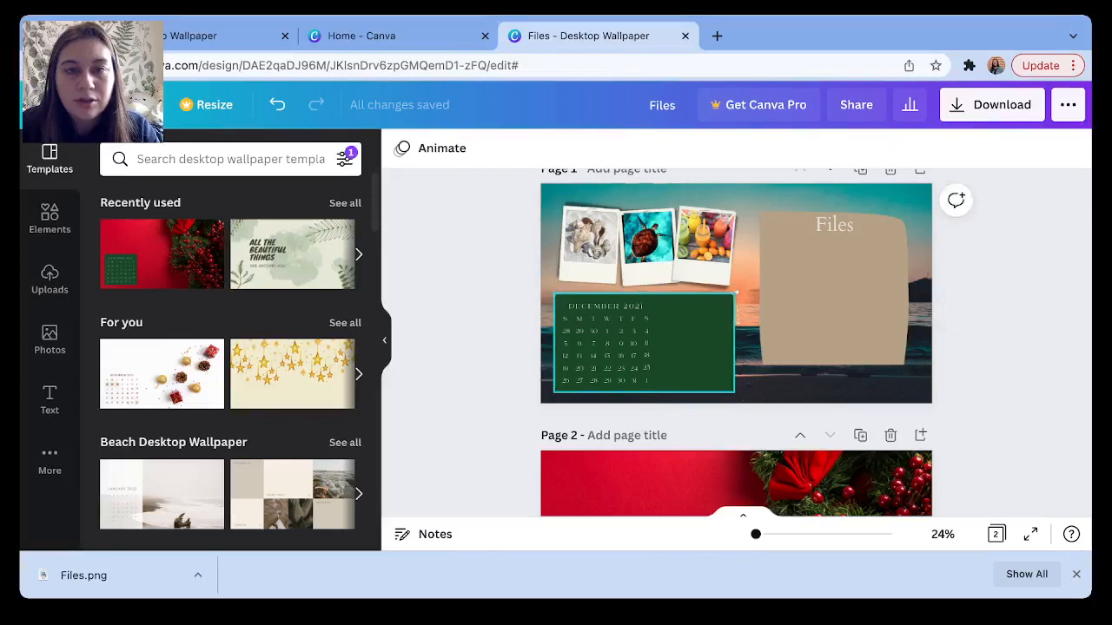
left_click_drag(692, 347, 604, 271)
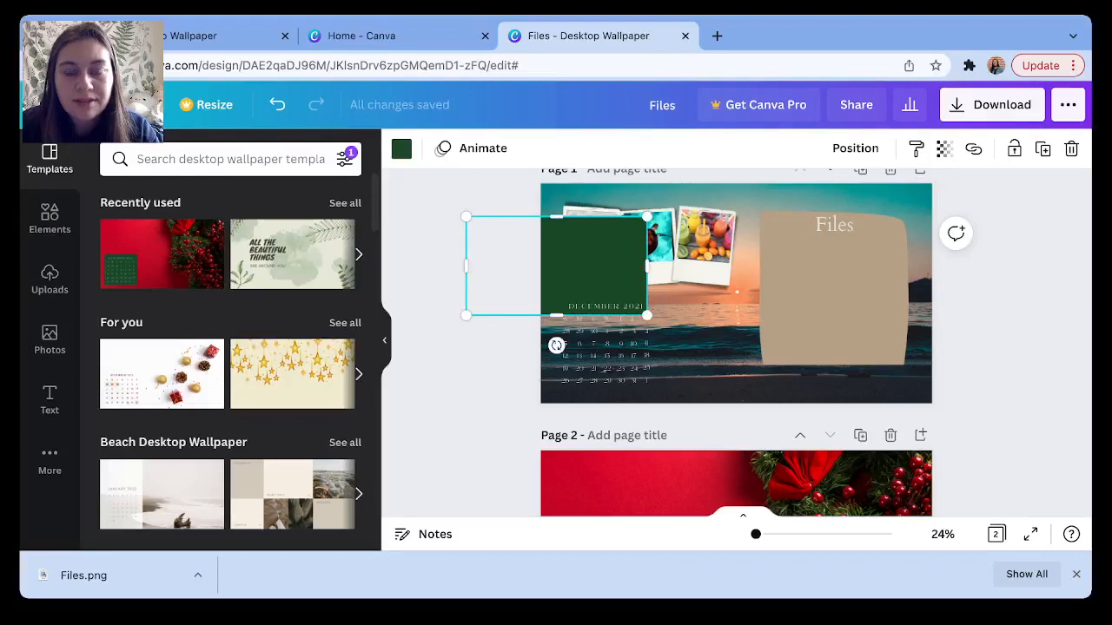
left_click_drag(604, 271, 691, 348)
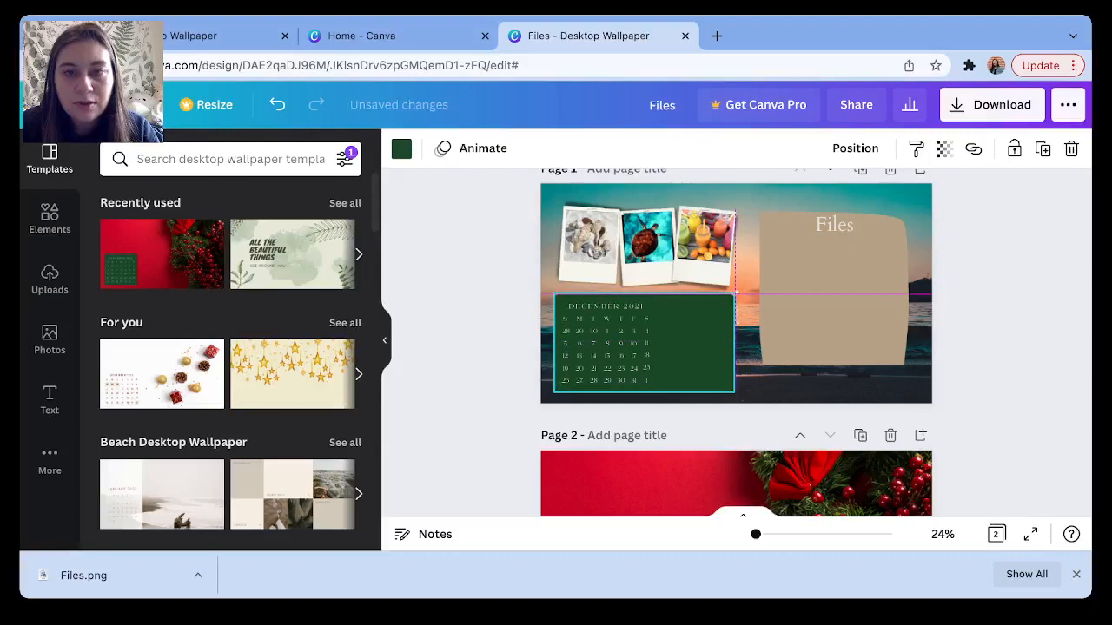
Shift the DECEMBER 2021 heading right to centre it and move the green rectangle up over the photos.
left_click(607, 331)
left_click(606, 306)
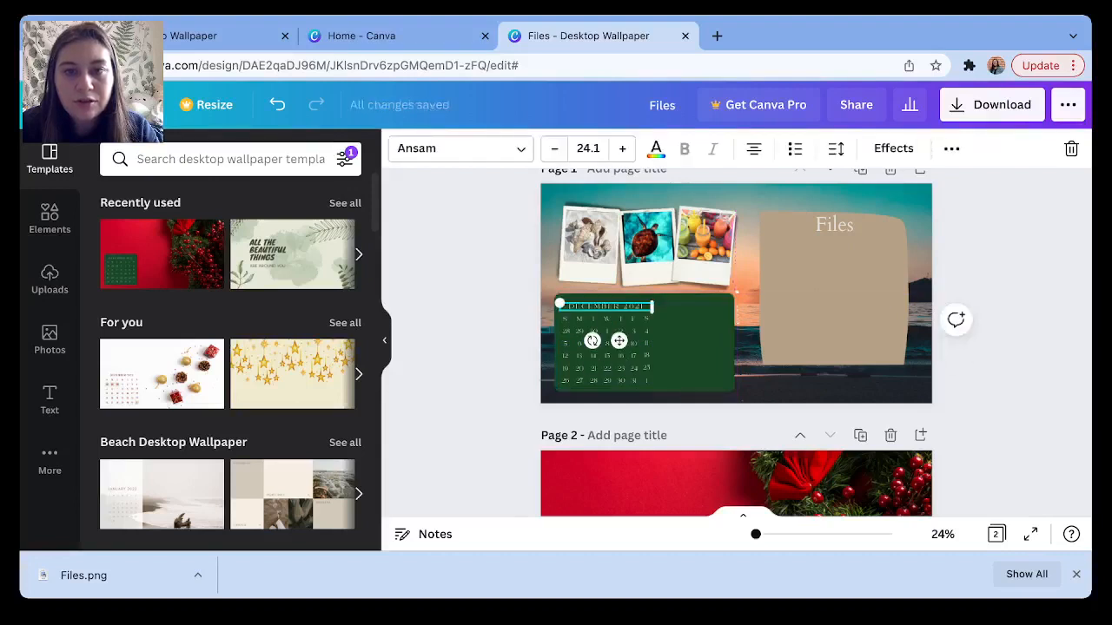
left_click_drag(605, 307, 647, 304)
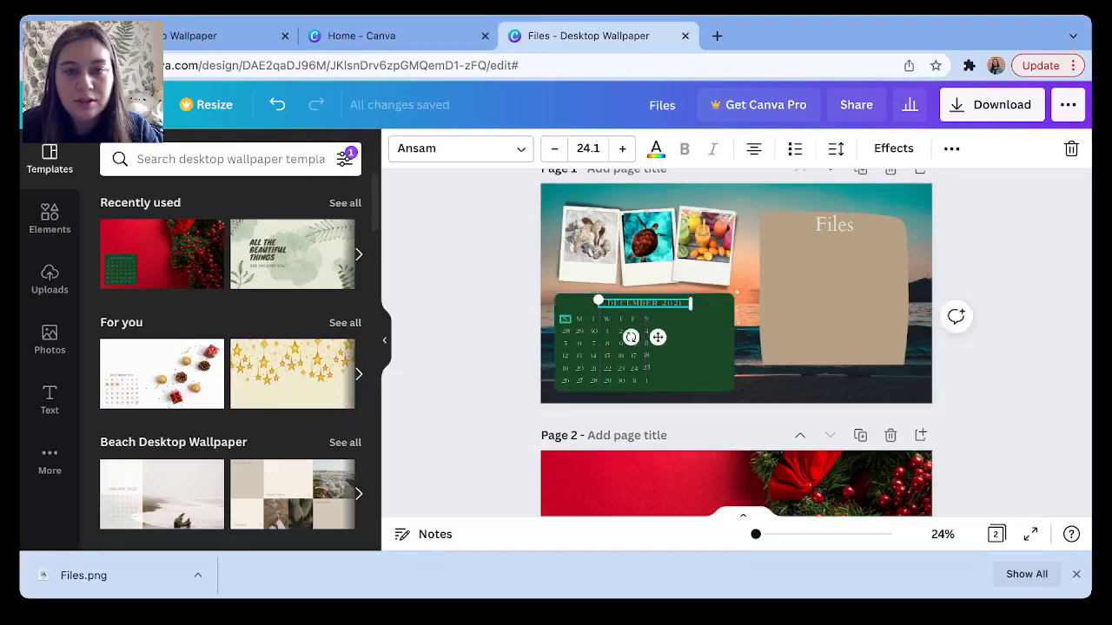
left_click(564, 320)
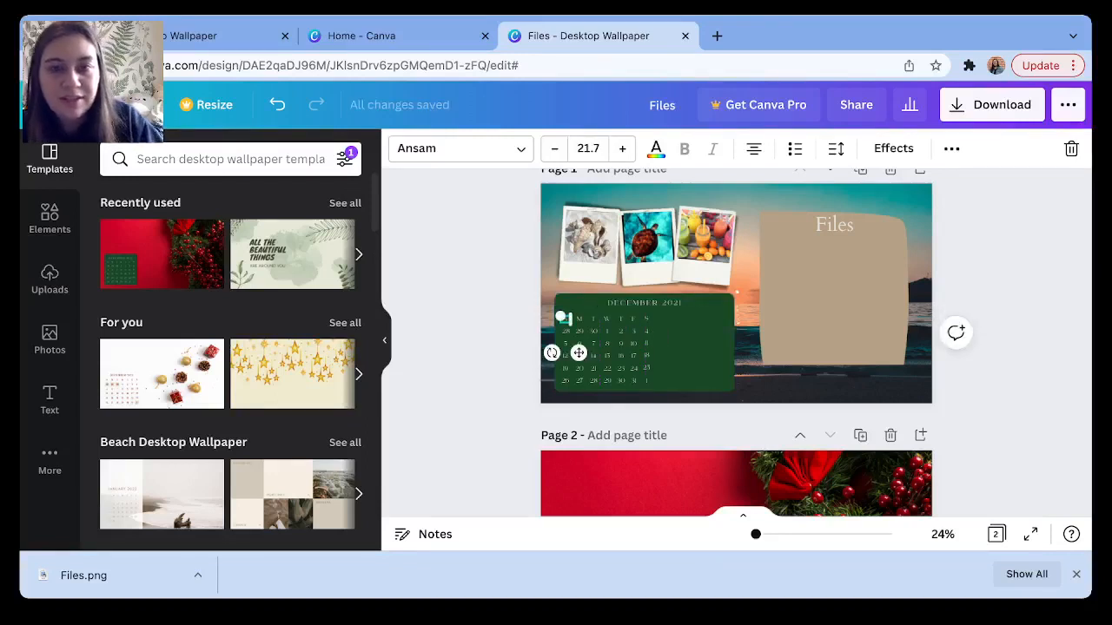
left_click_drag(571, 316, 595, 301)
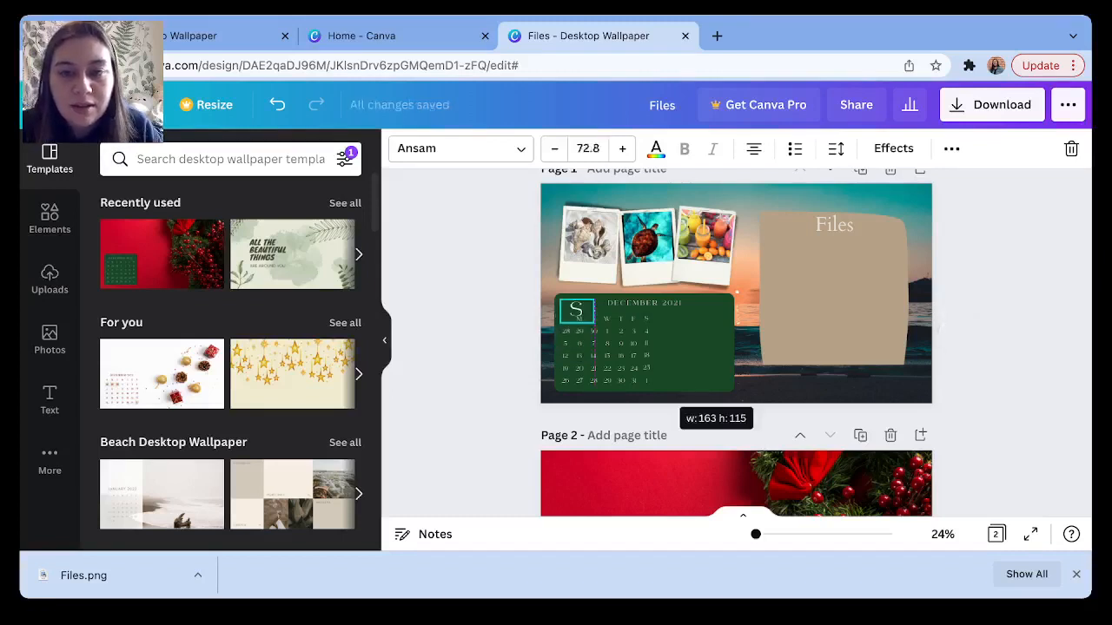
key("ctrl+z")
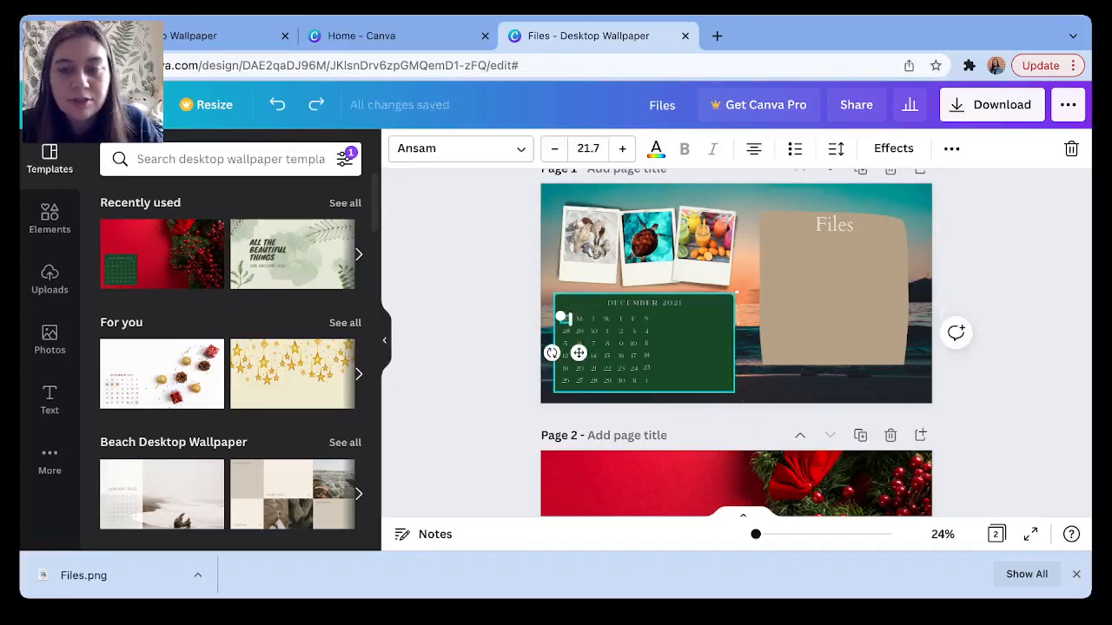
left_click(698, 344)
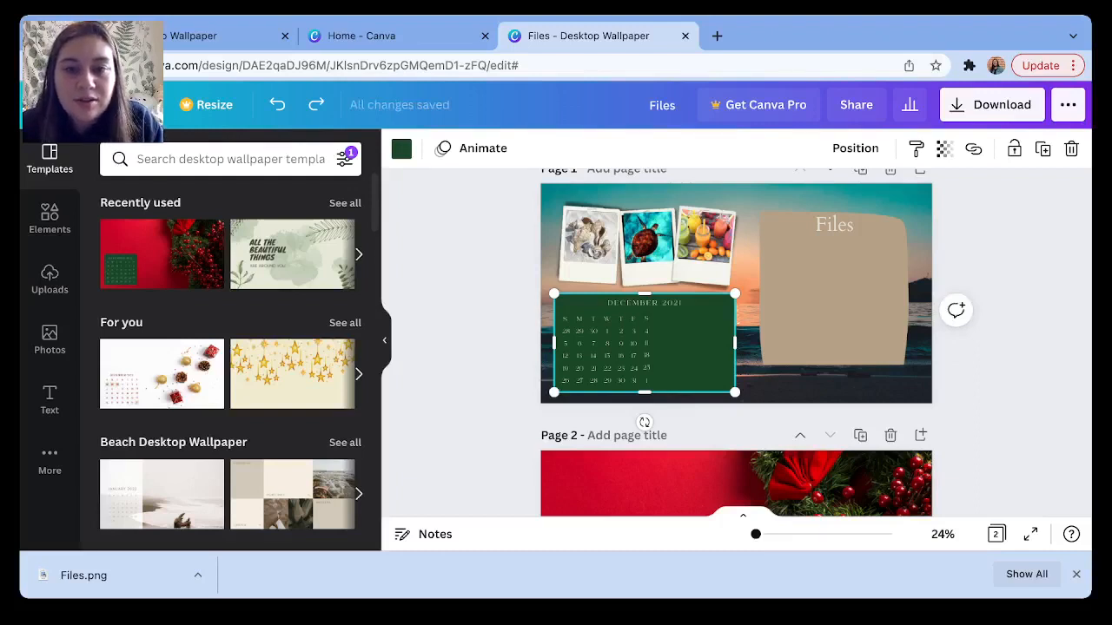
left_click_drag(697, 344, 723, 221)
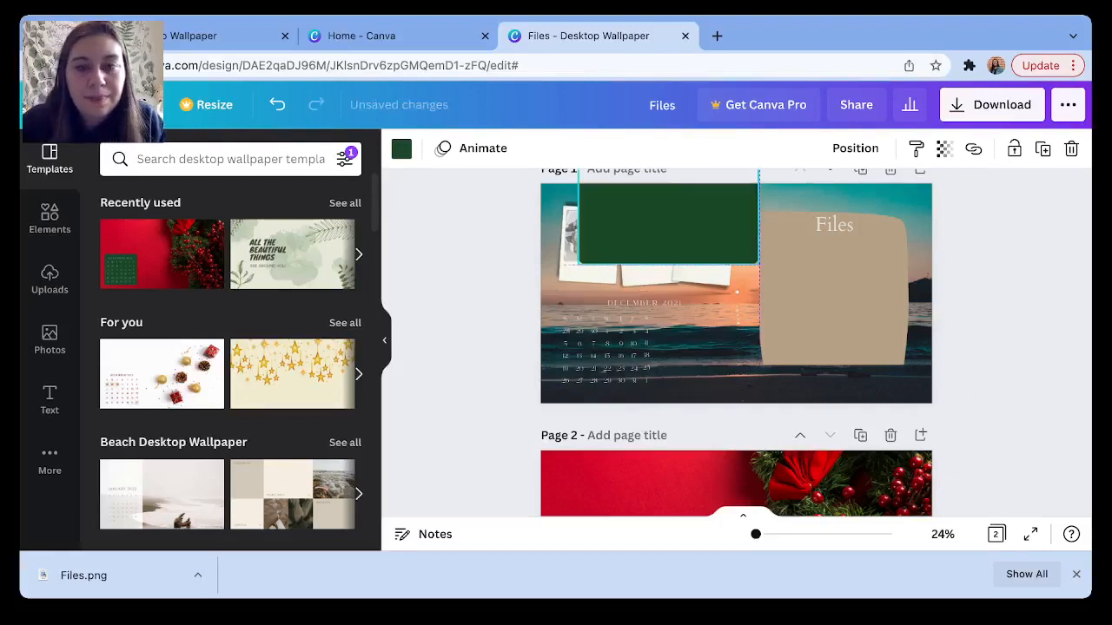
left_click(668, 415)
Nudge all the calendar's day and date texts slightly to the right.
left_click_drag(667, 384, 558, 311)
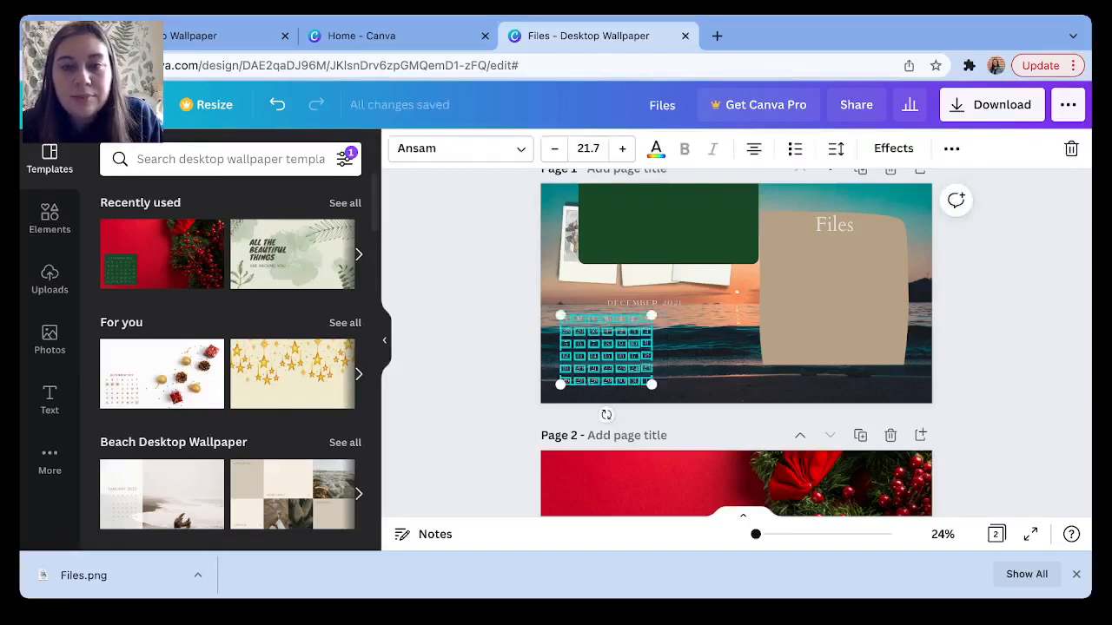
key("Right")
key("Right")
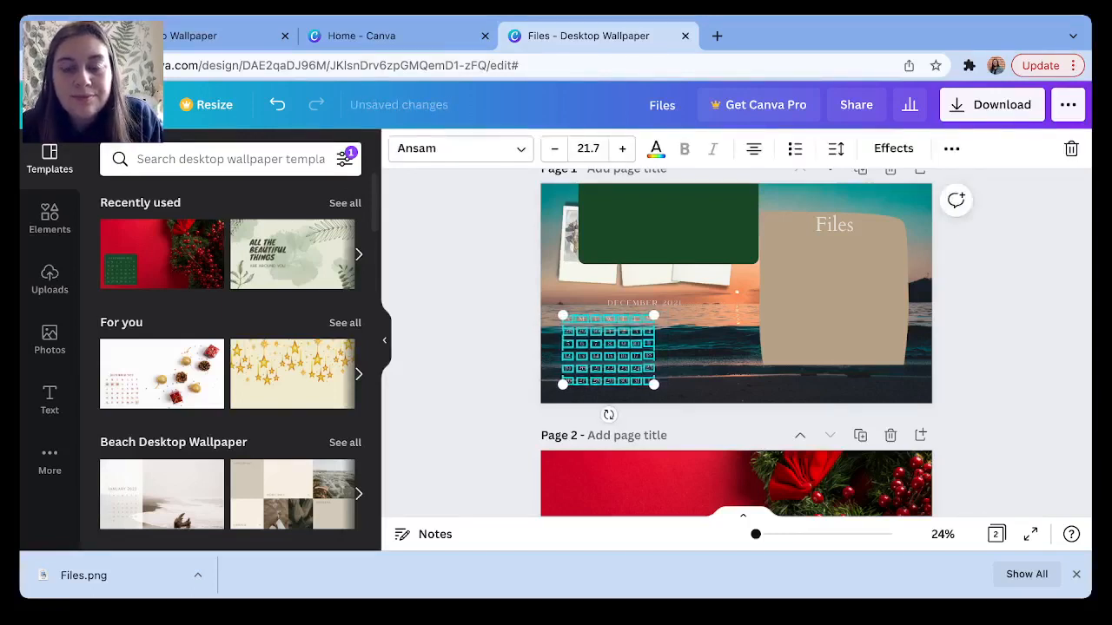
key("Right")
key("Right")
key("Right")
key("Right")
key("Right")
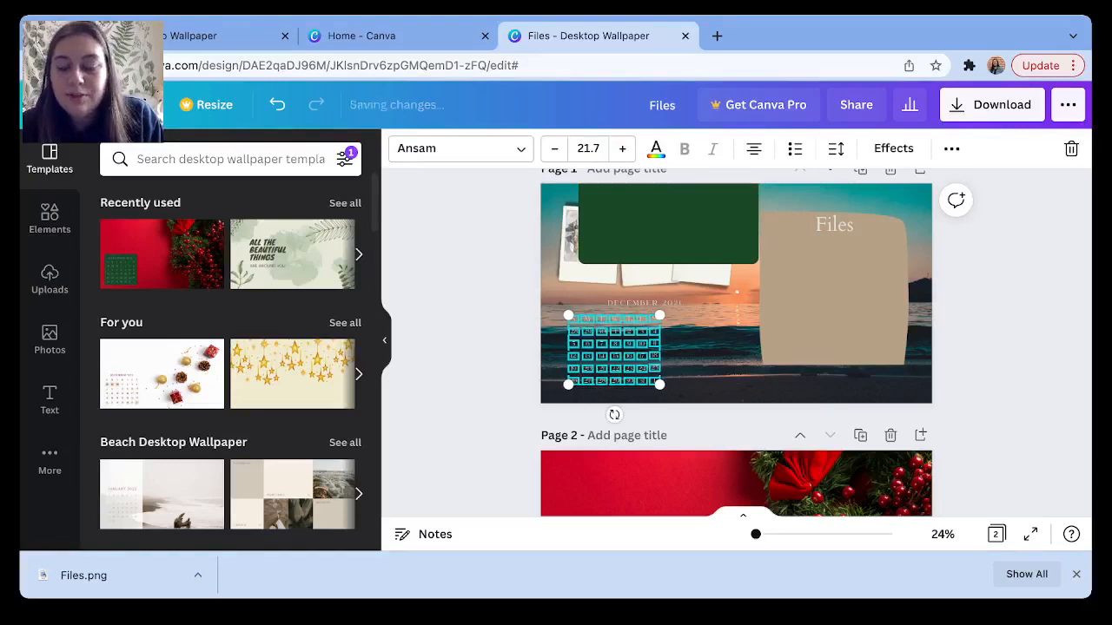
key("Right")
key("Right")
key("Right")
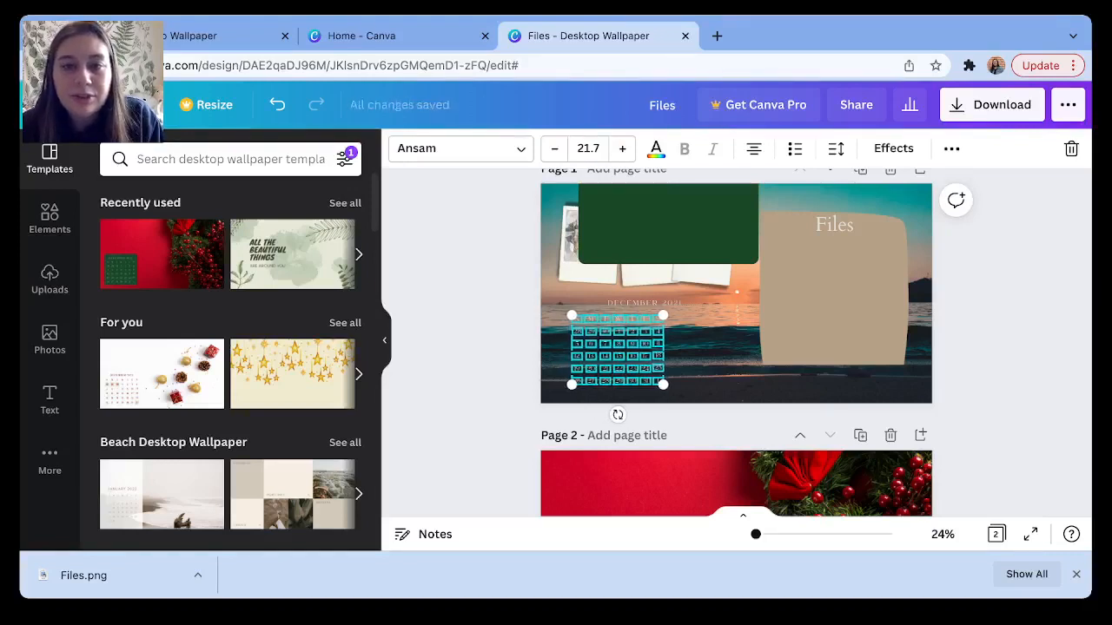
key("Right")
key("Right")
key("Right")
key("Right")
key("Right")
key("Right")
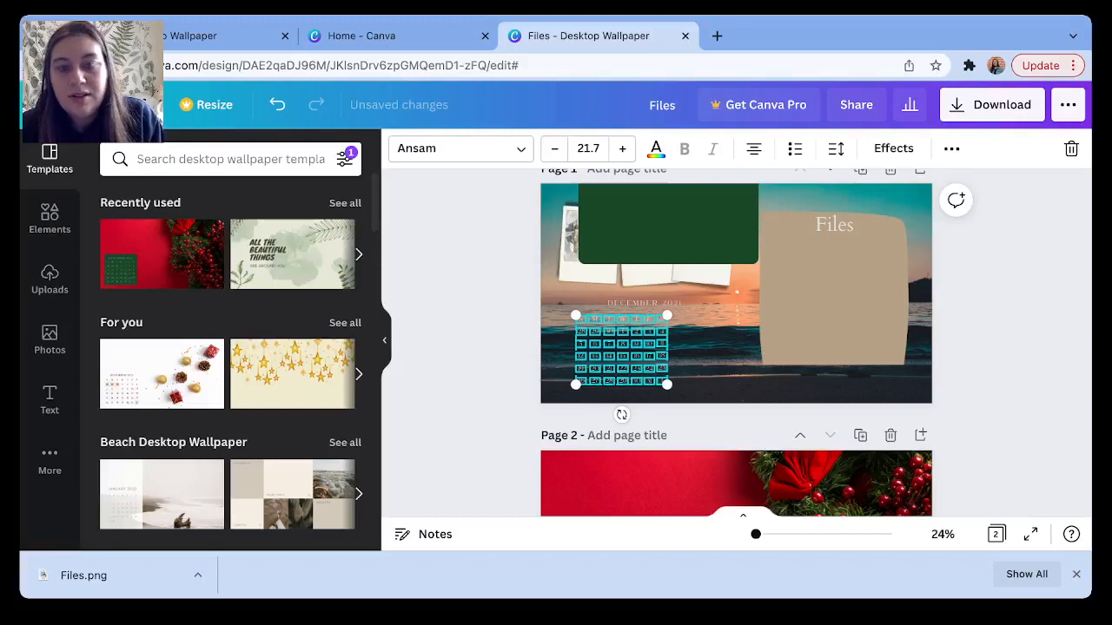
key("Right")
key("Right")
key("Right")
key("Right")
key("Right")
key("Right")
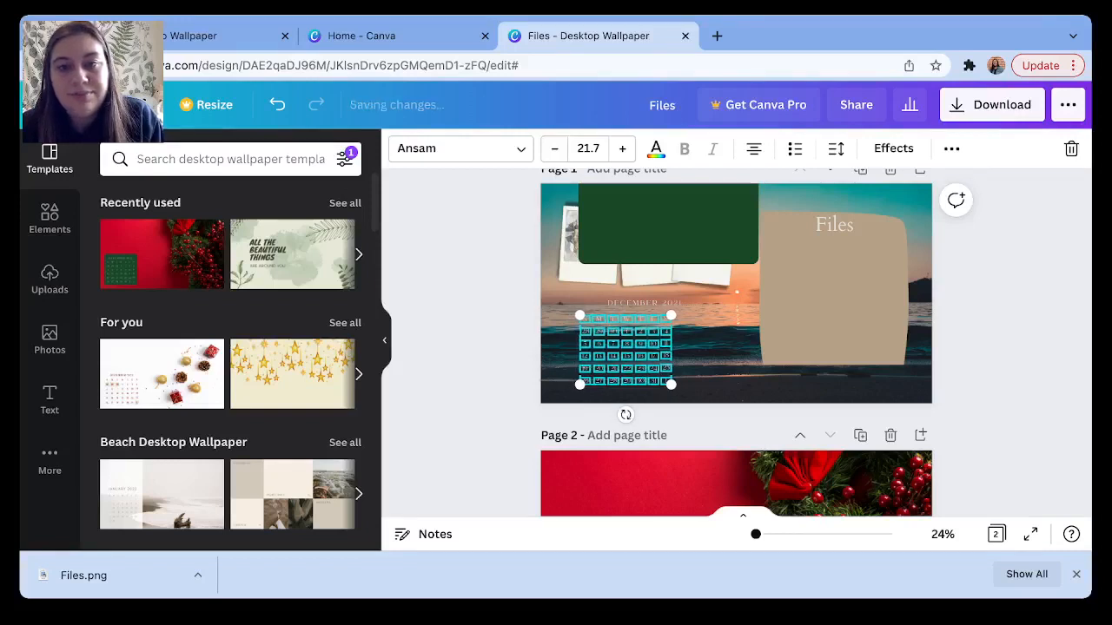
key("Right")
key("Right")
key("Right")
key("Right")
key("Right")
key("Right")
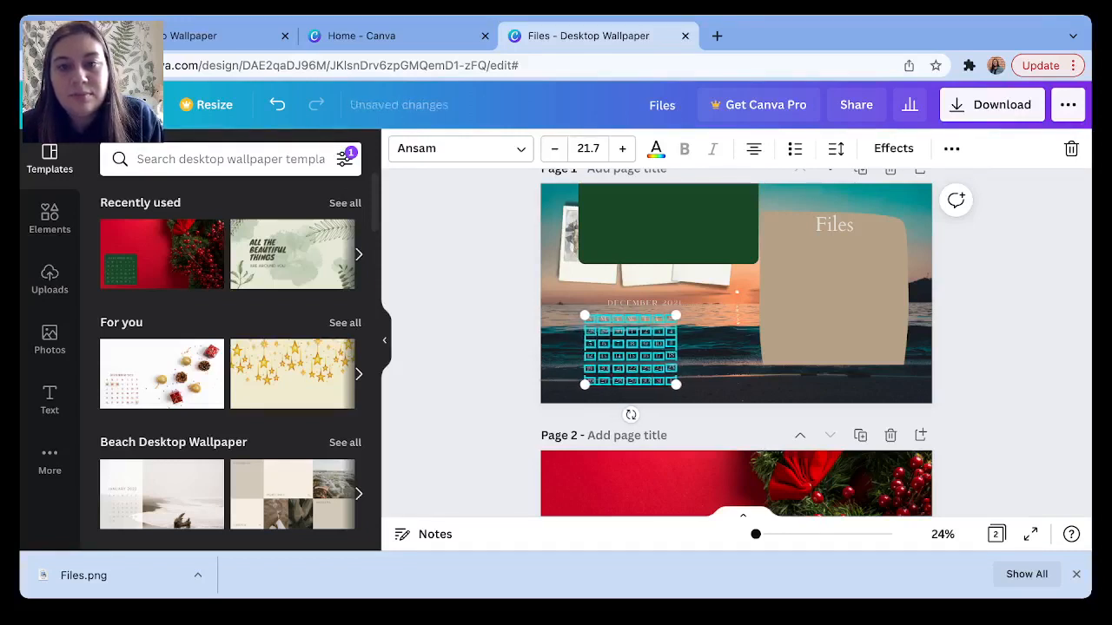
key("Right")
key("Right")
key("Right")
key("Right")
key("Right")
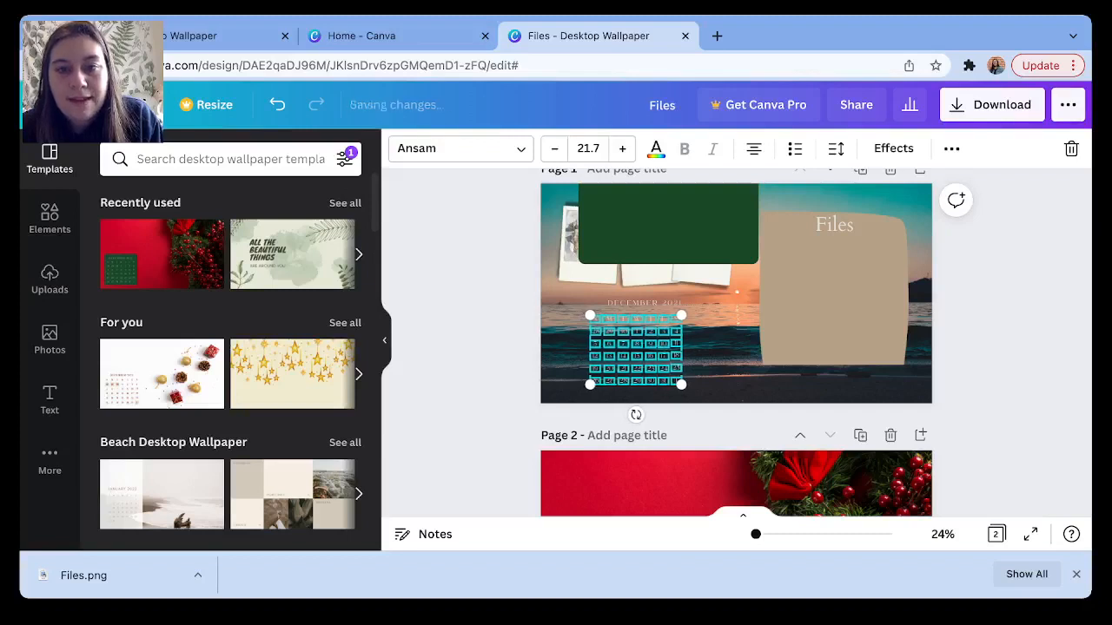
key("Right")
key("Right")
key("Right")
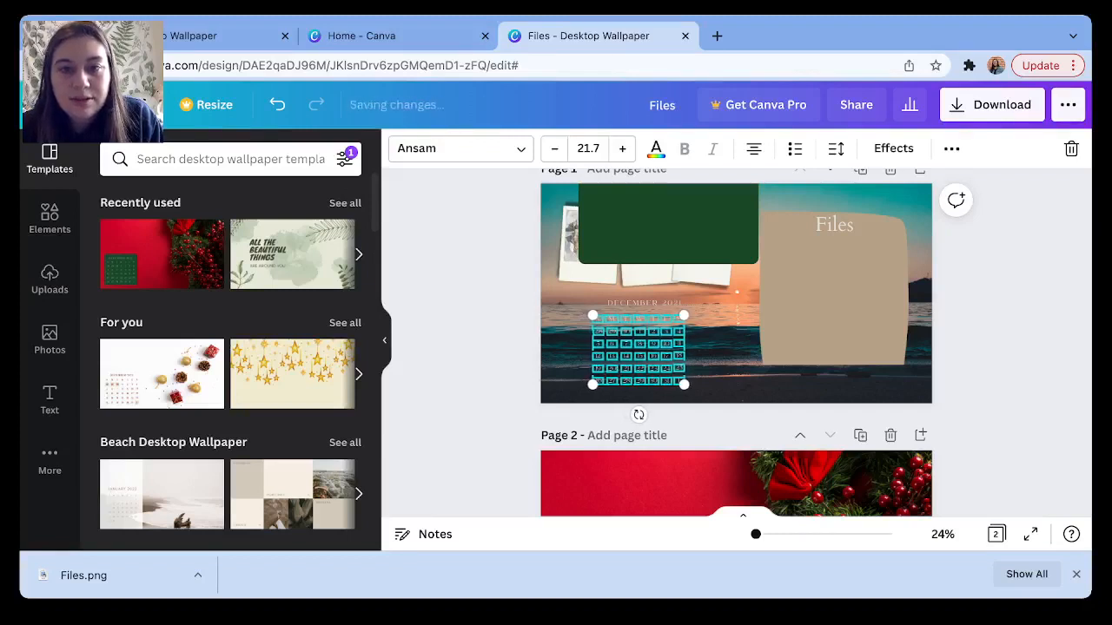
key("Left")
key("Left")
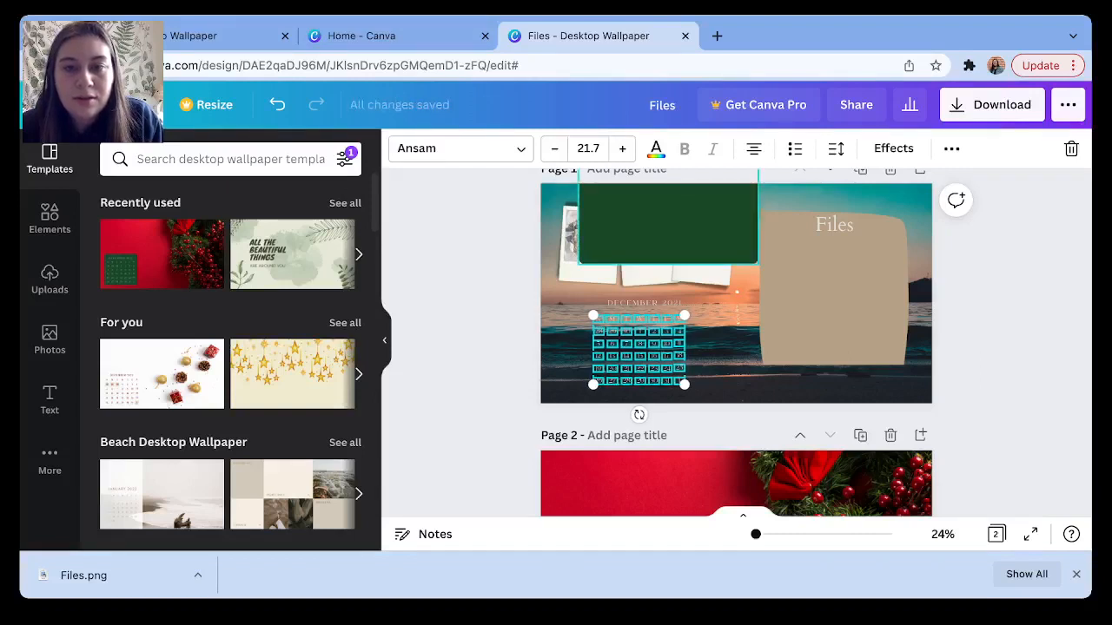
Bring the green rectangle down behind the calendar and enlarge it to frame the title and dates.
left_click_drag(668, 217, 614, 352)
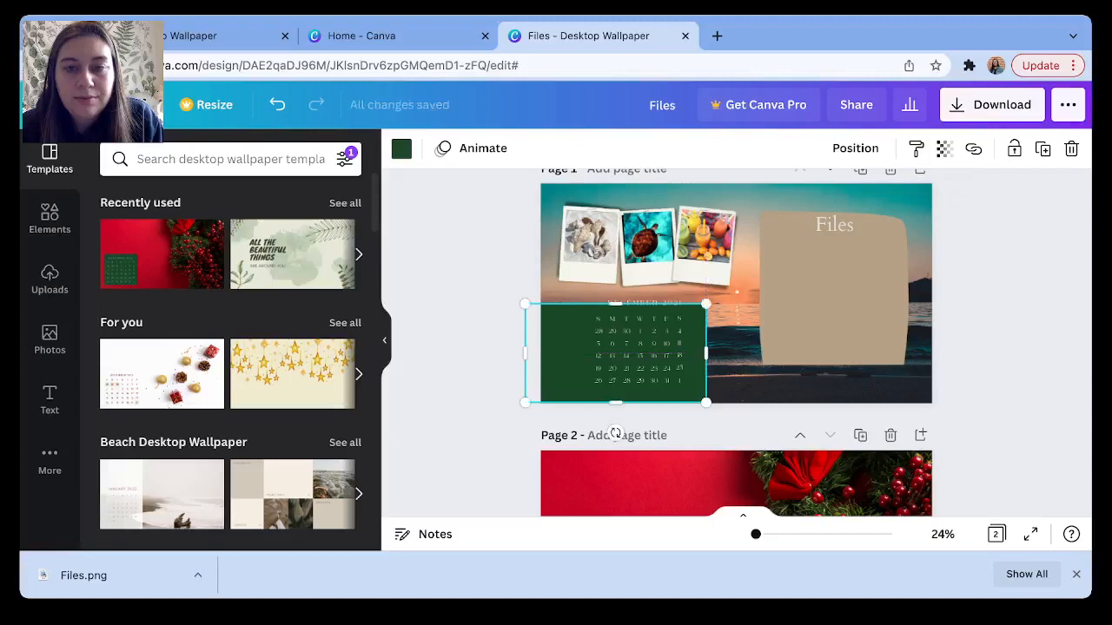
left_click_drag(705, 402, 708, 404)
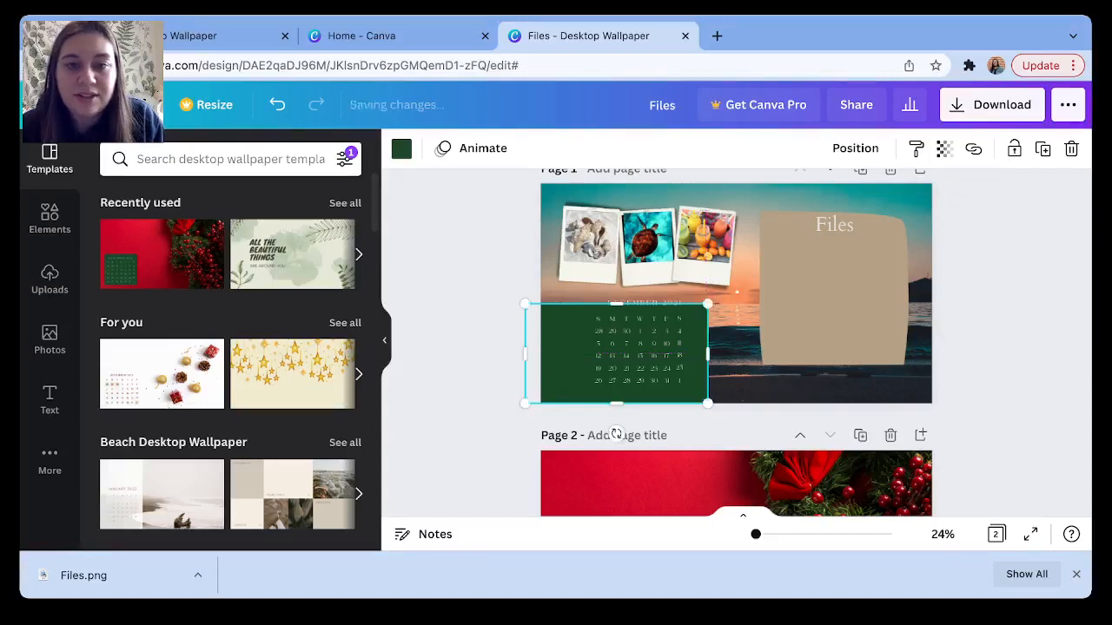
left_click_drag(708, 354, 719, 353)
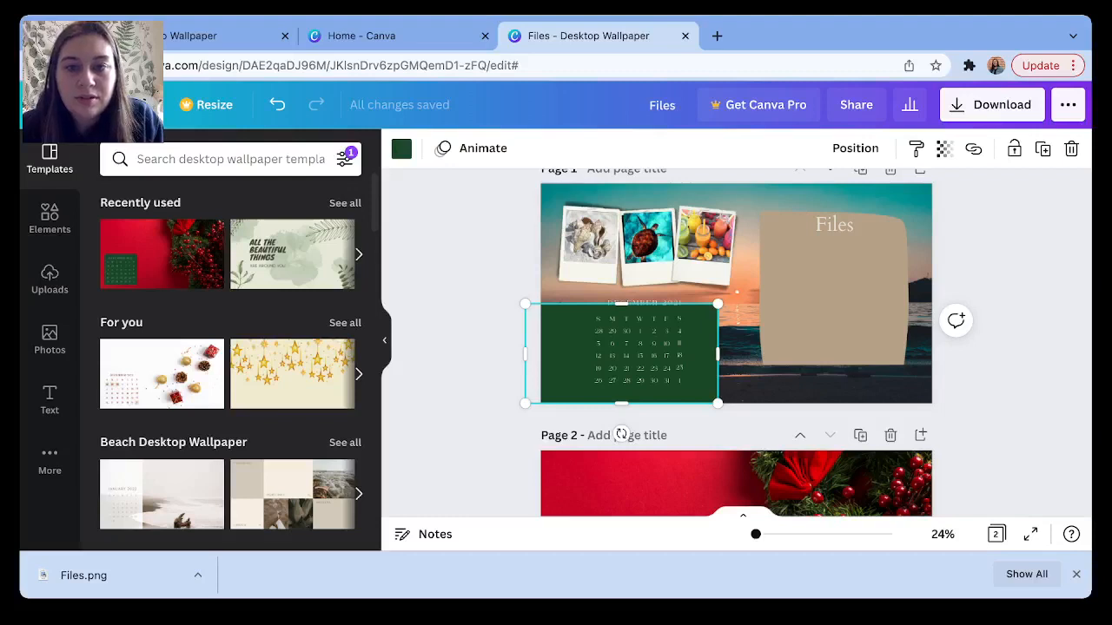
mouse_move(660, 356)
left_mouse_down()
mouse_move(711, 315)
mouse_move(617, 360)
mouse_move(647, 345)
left_mouse_up()
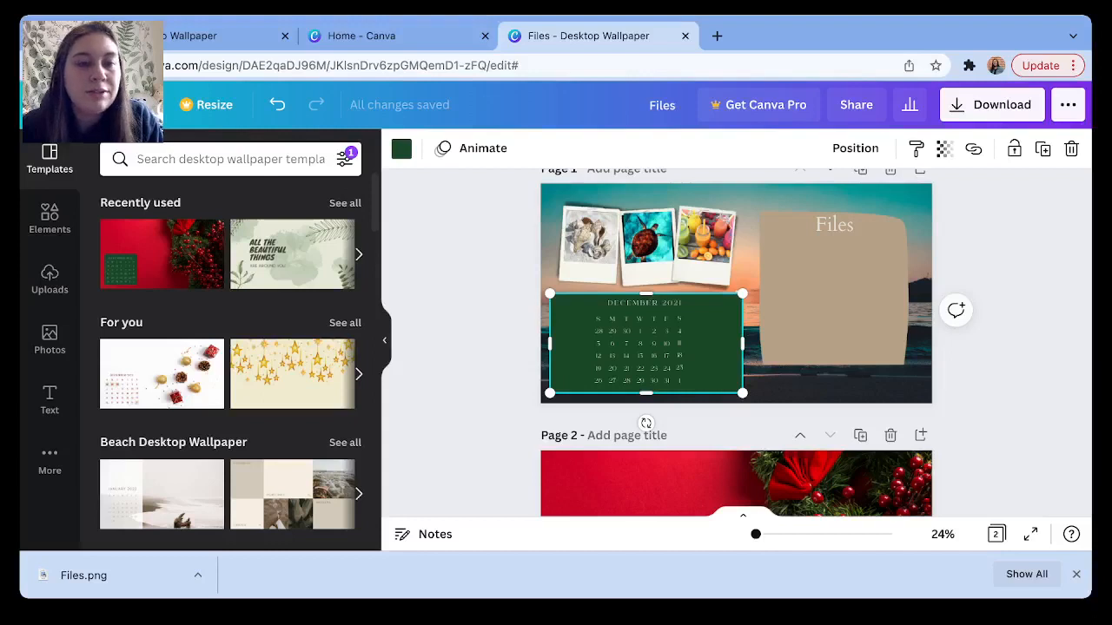
Fill the calendar's backing rectangle with the teal swatch from Photo Colors.
left_click(401, 148)
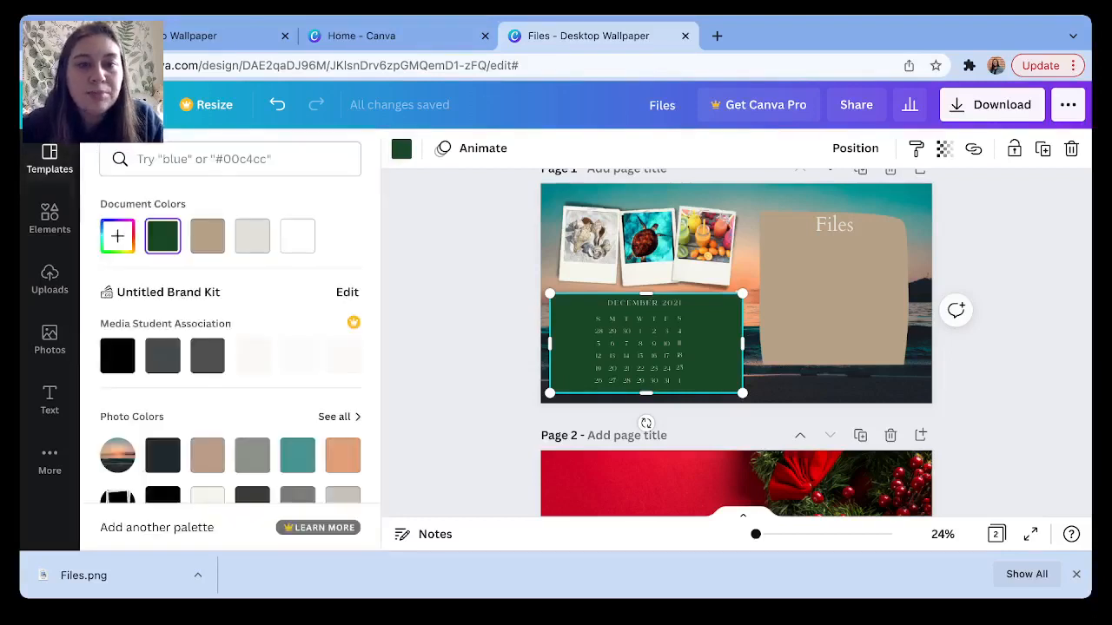
scroll(230, 347, "down", 3)
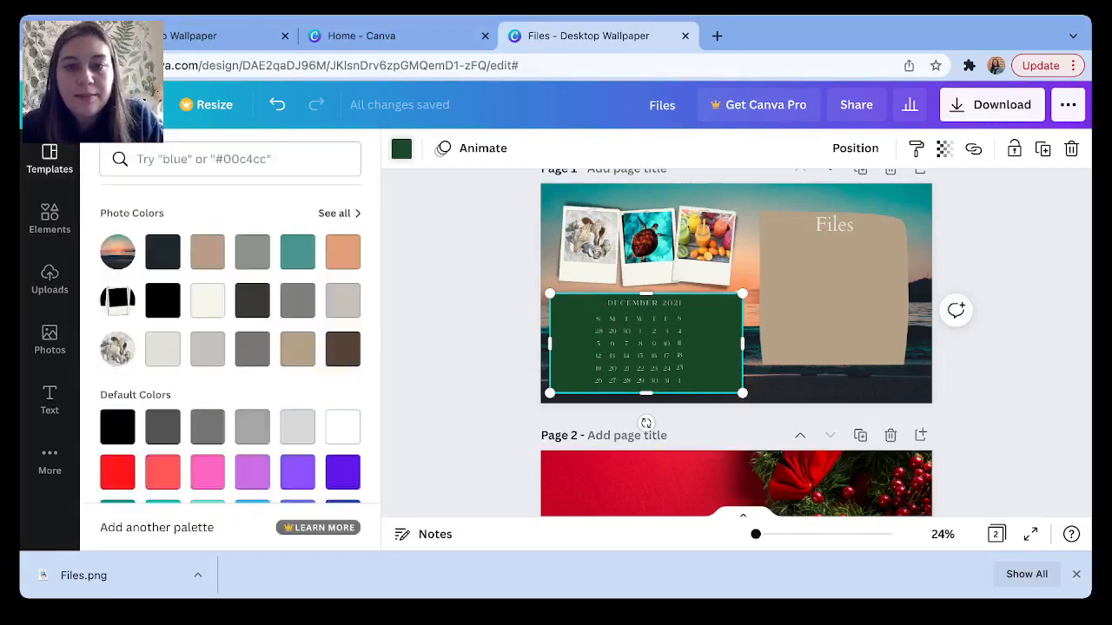
left_click(297, 252)
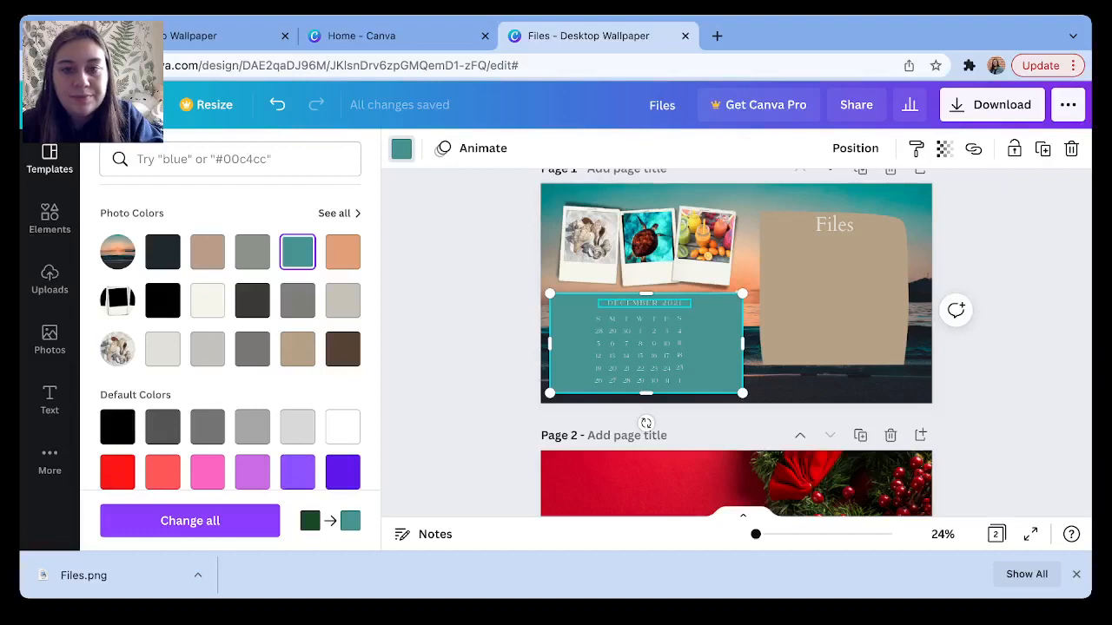
left_click(643, 302)
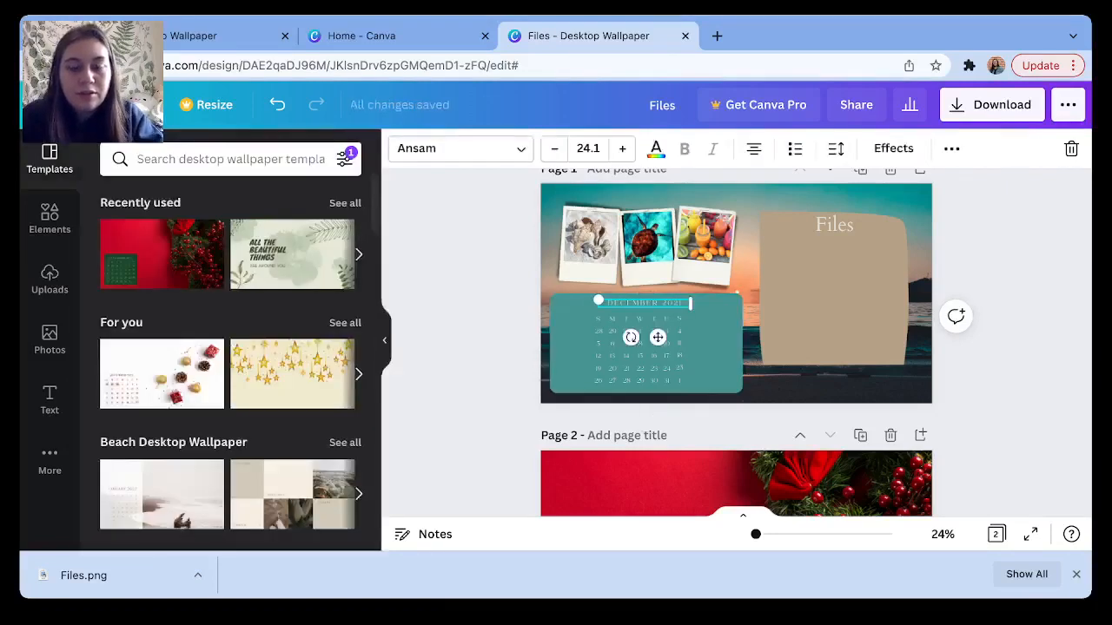
Replace the calendar heading text with 'JANUARY 2022'.
type("JANUA")
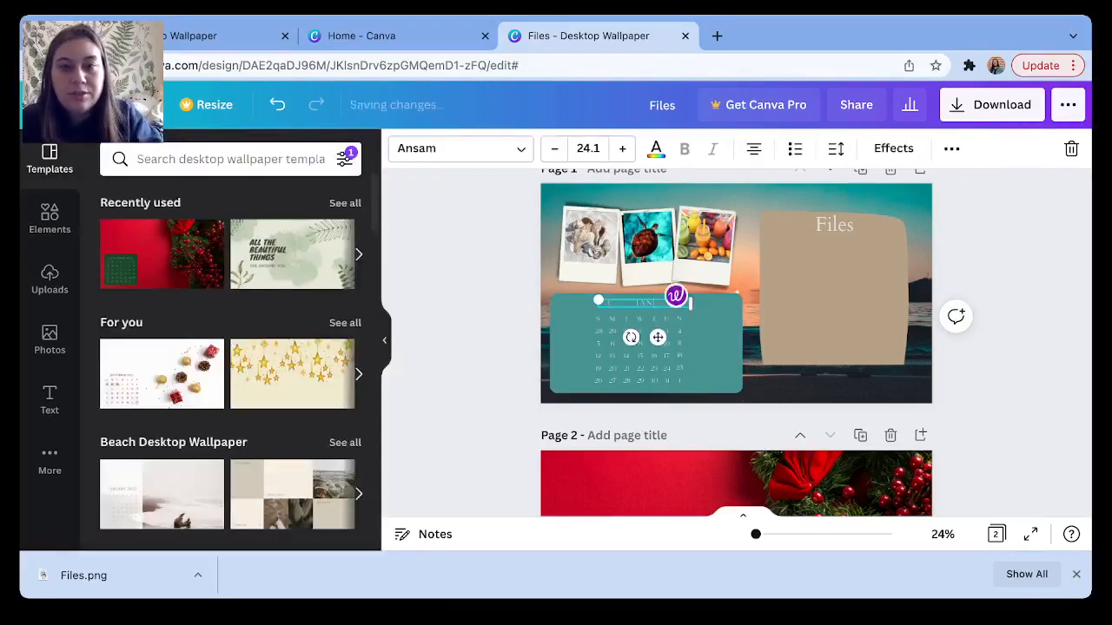
type("RY 2022")
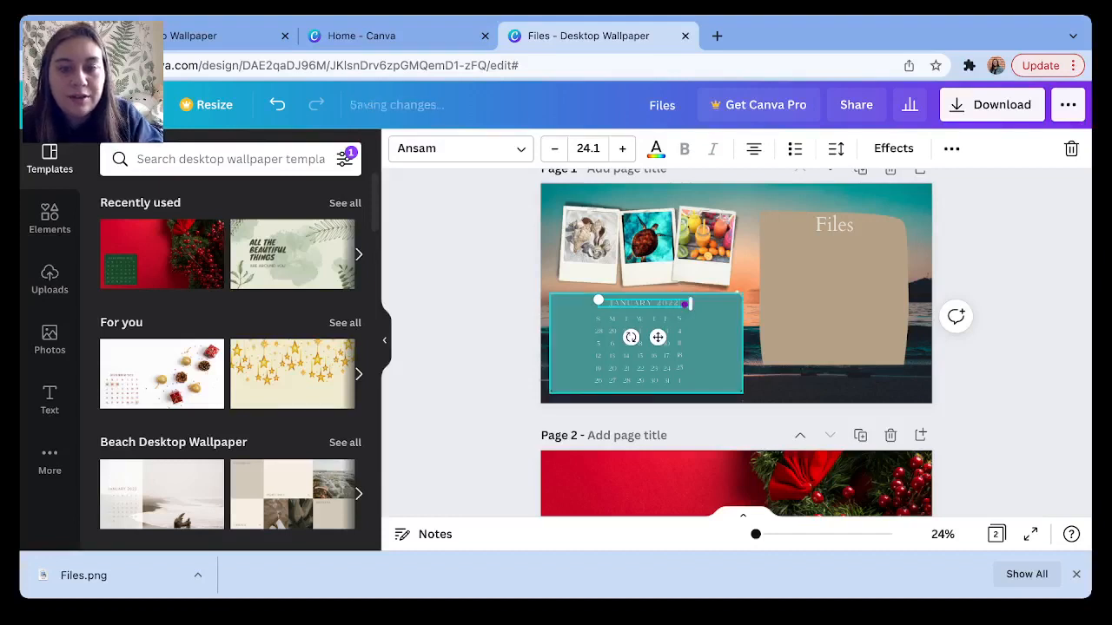
key("Escape")
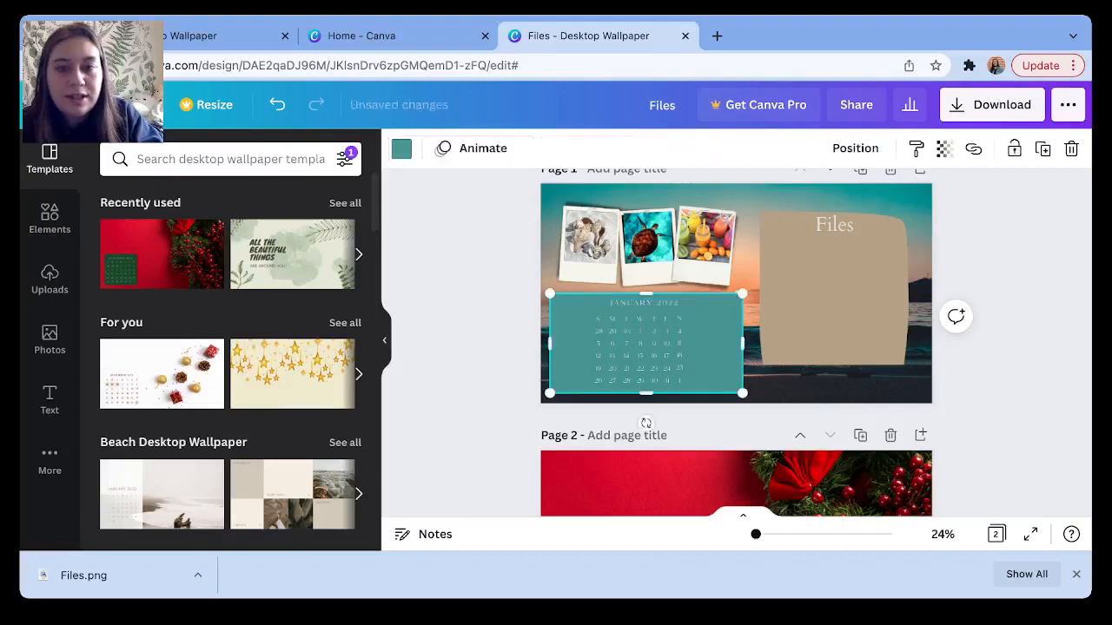
left_click(596, 331)
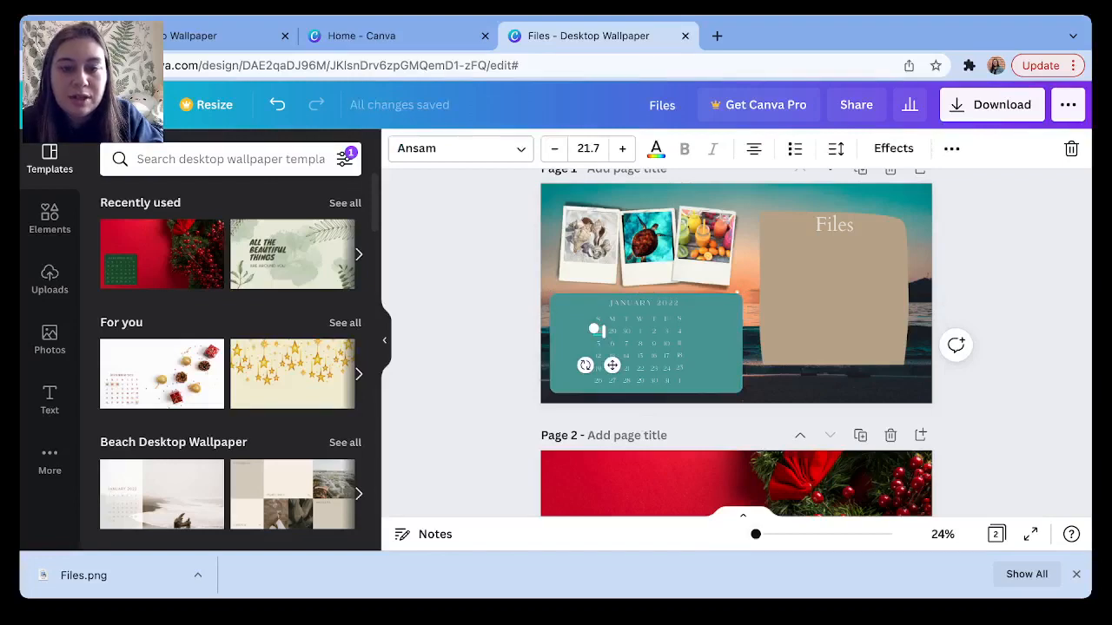
scroll(596, 330, "up", 3)
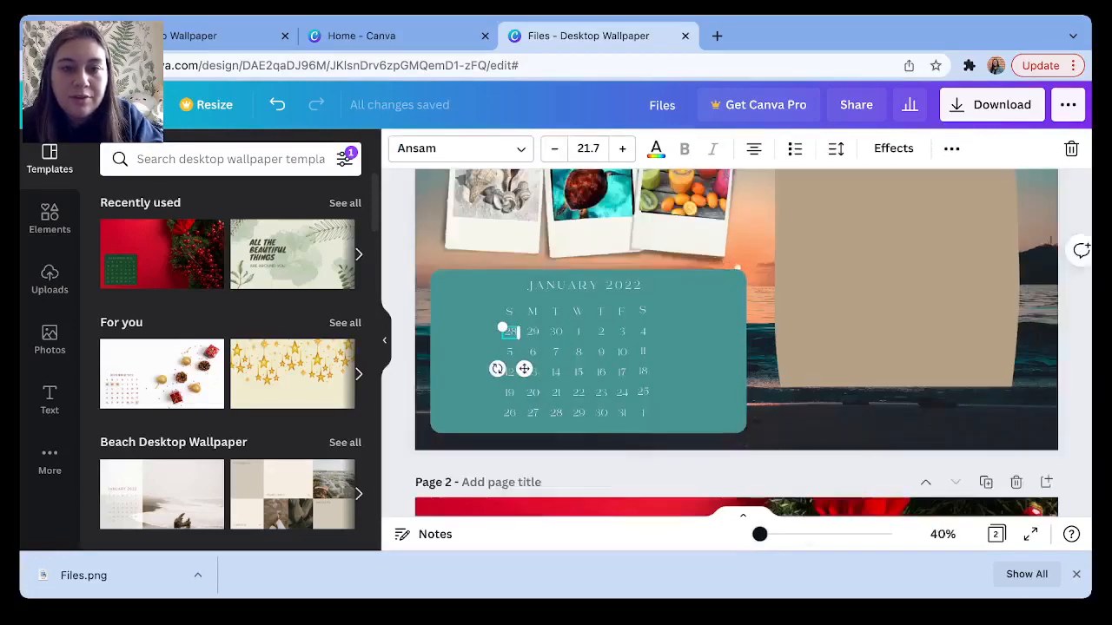
scroll(696, 329, "up", 5)
scroll(697, 329, "down", 4)
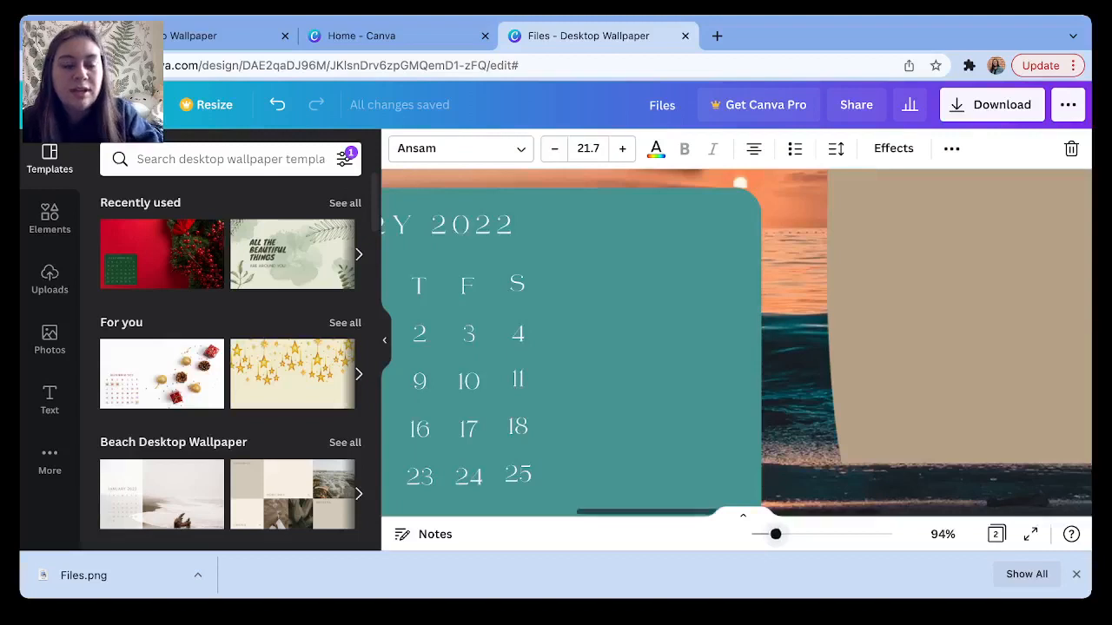
scroll(696, 330, "left", 3)
Clear the first date and renumber the first week's remaining dates 3 through 8.
double_click(462, 335)
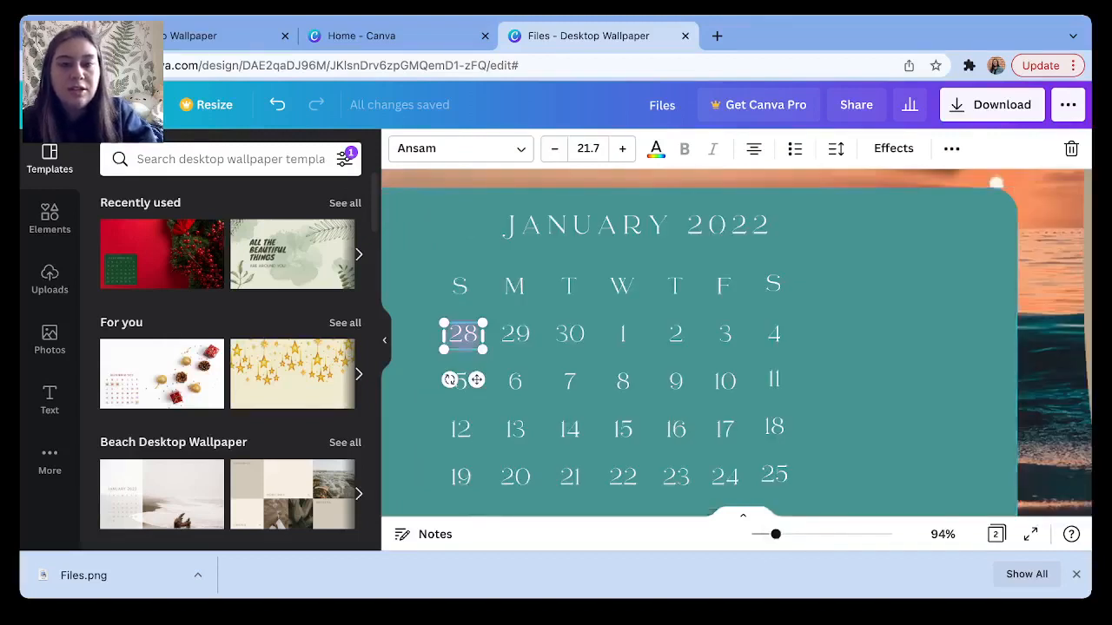
key("BackSpace")
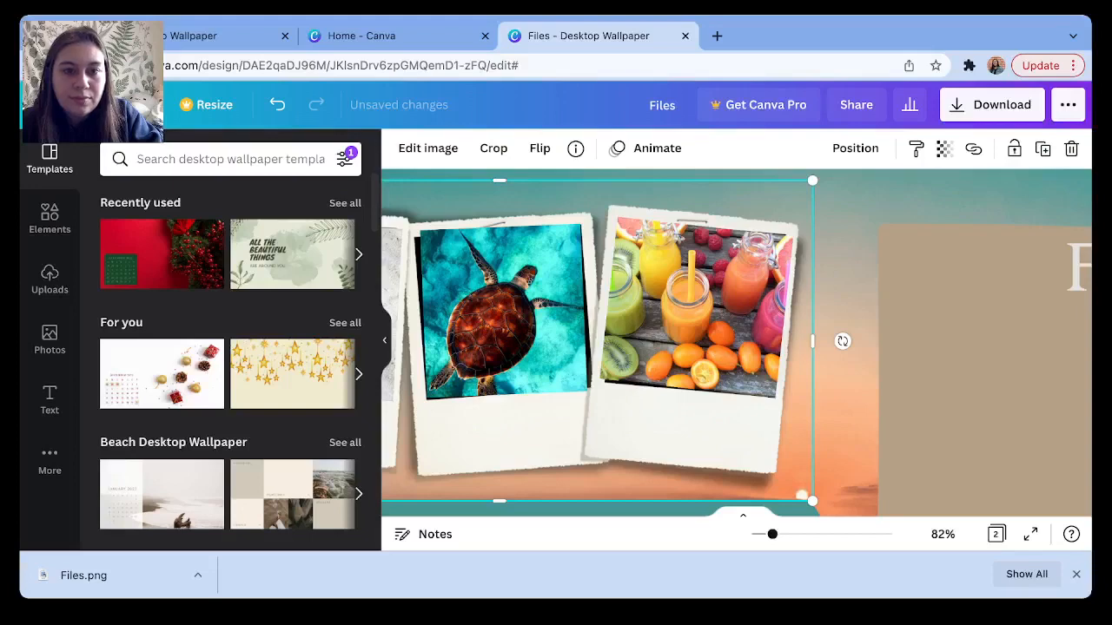
scroll(736, 343, "down", 3)
scroll(519, 345, "left", 3)
scroll(520, 345, "down", 1)
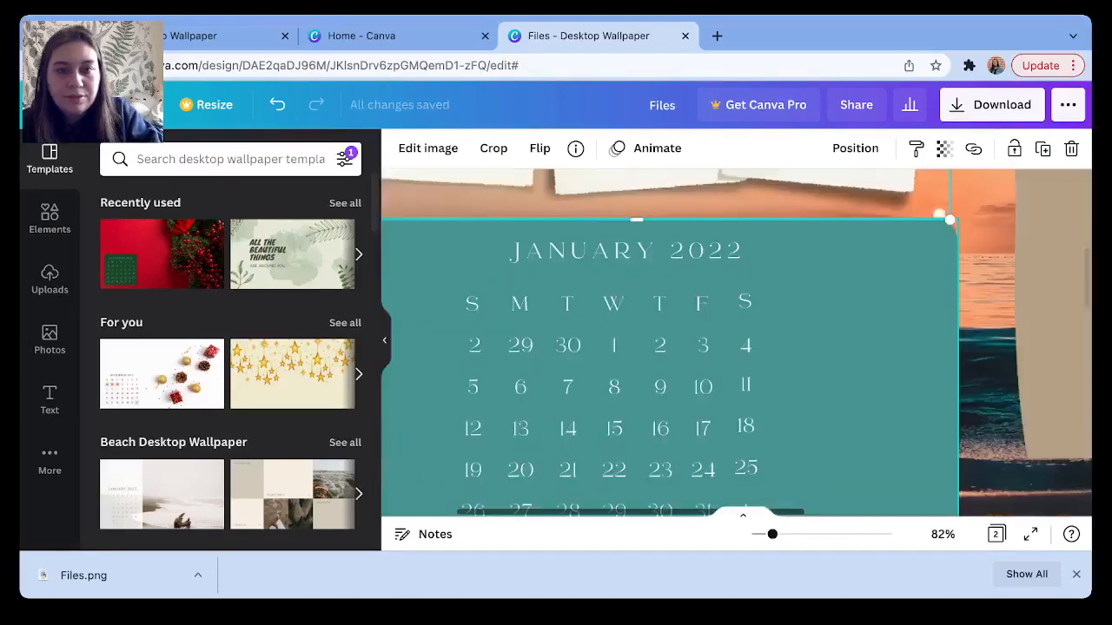
left_click(519, 344)
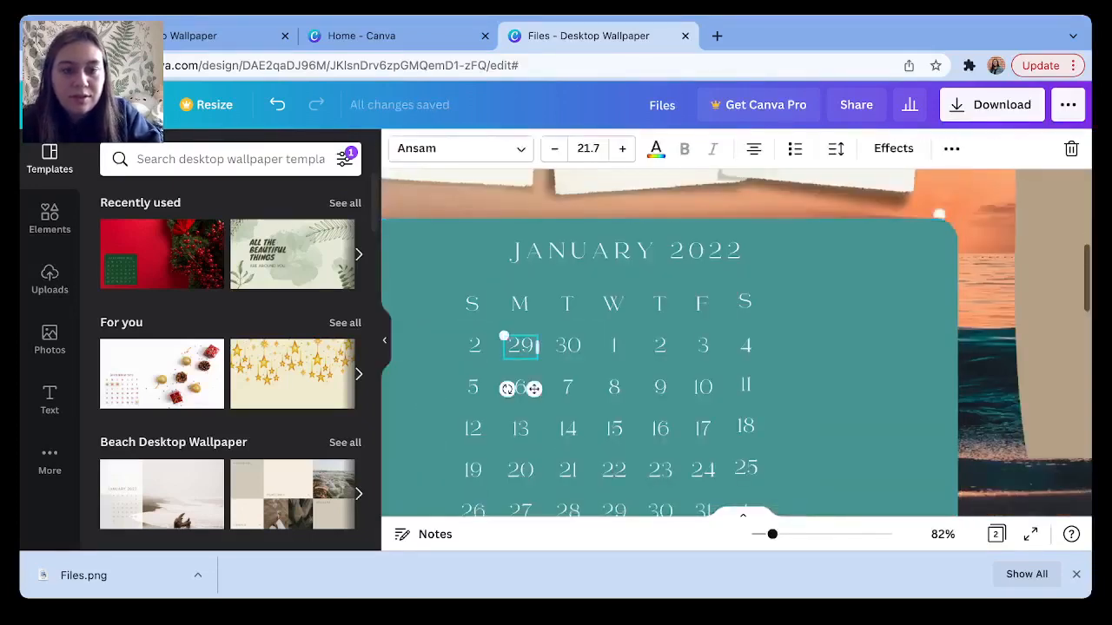
double_click(521, 345)
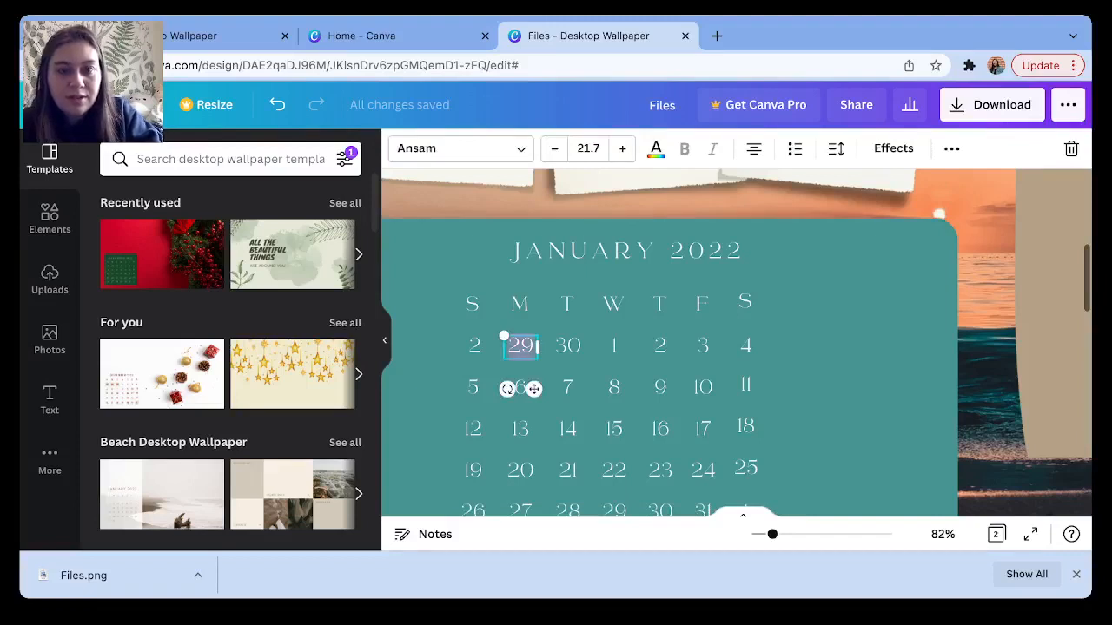
key("BackSpace")
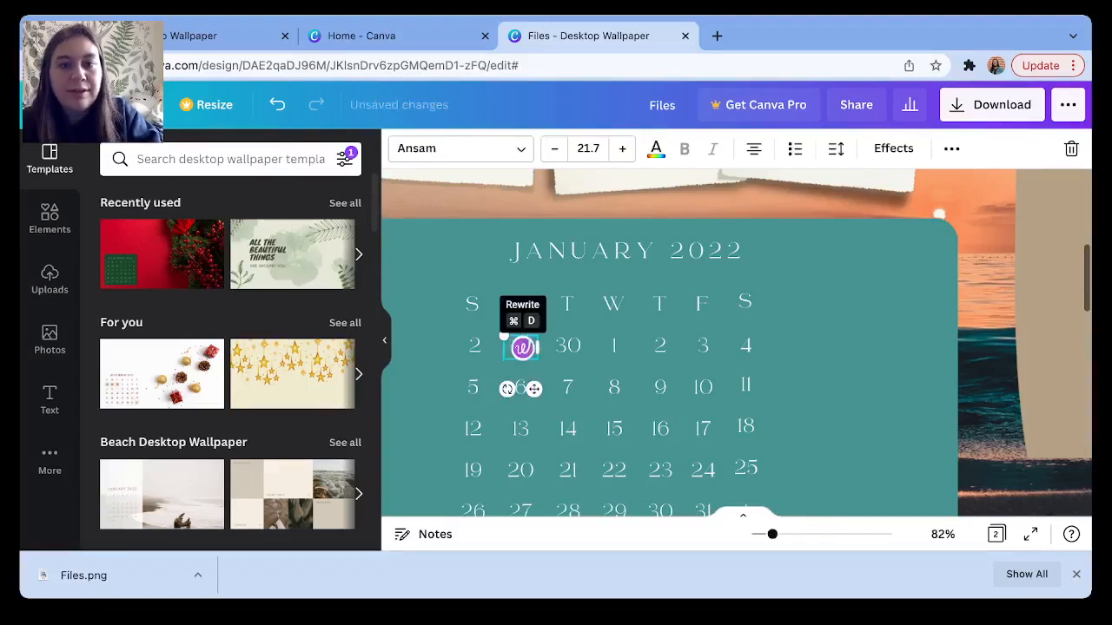
type("3")
double_click(568, 345)
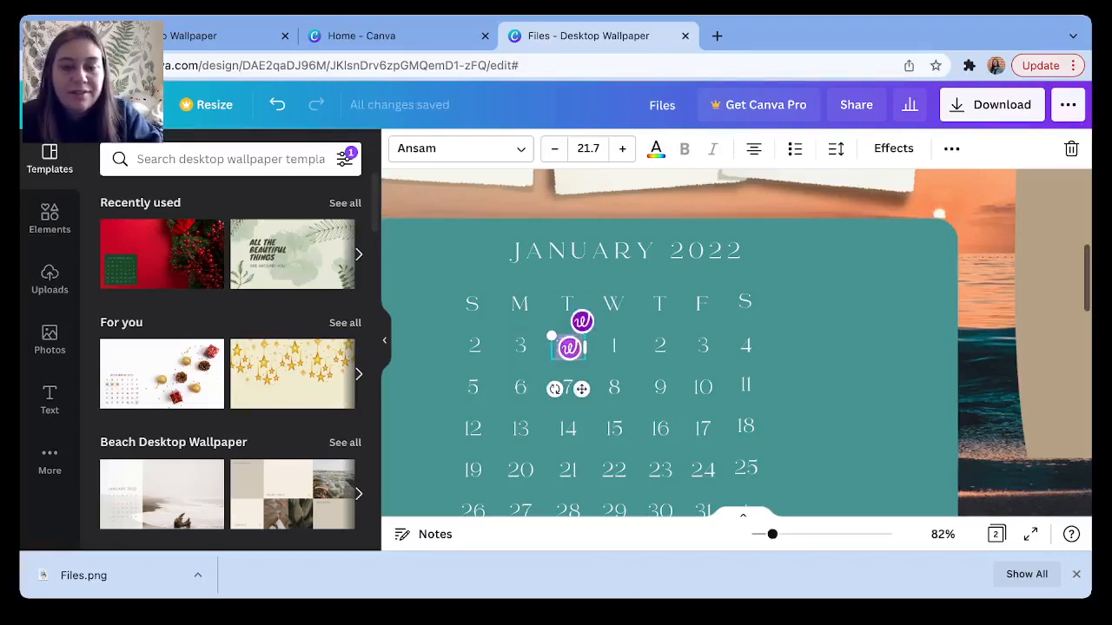
type("4")
double_click(614, 346)
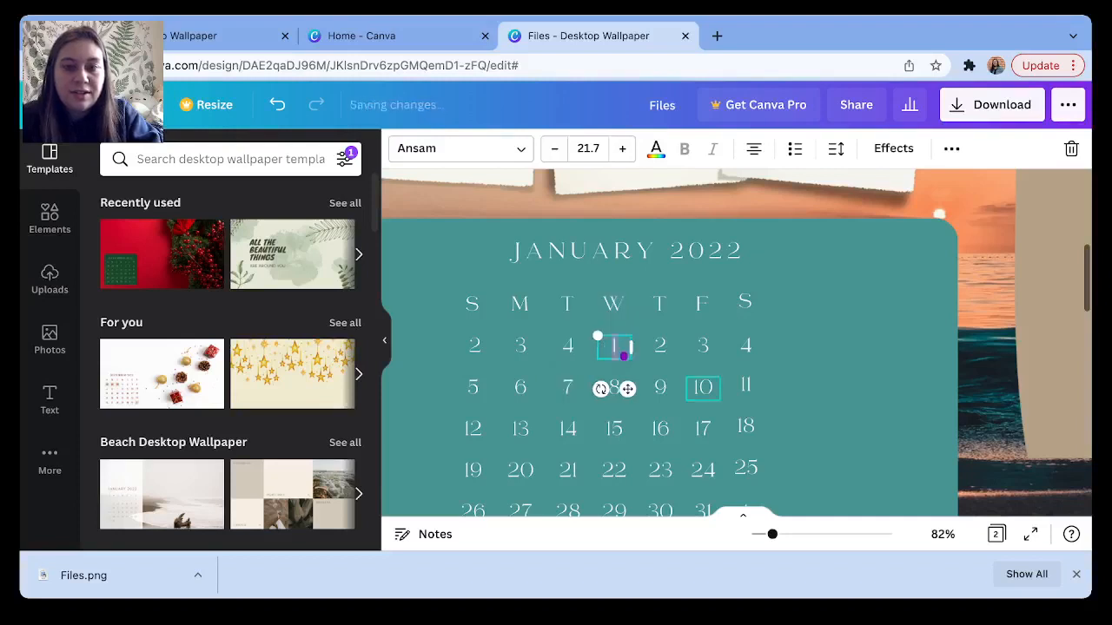
type("5")
key("Tab")
type("6")
key("Tab")
type("7")
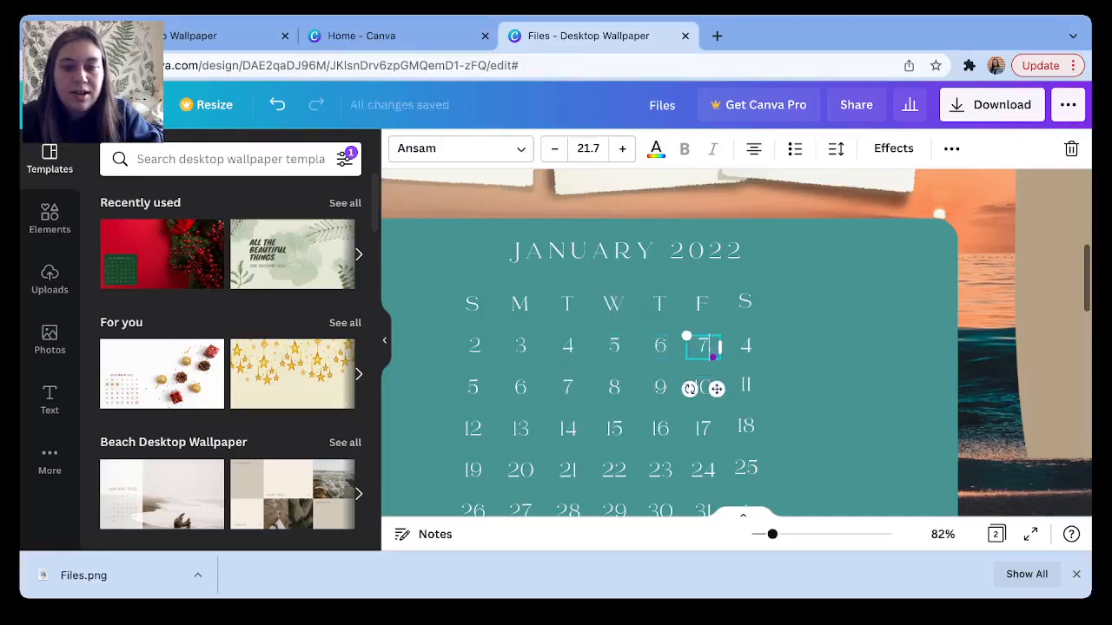
key("Tab")
type("8")
Number the second week's dates 9 through 15.
key("Tab")
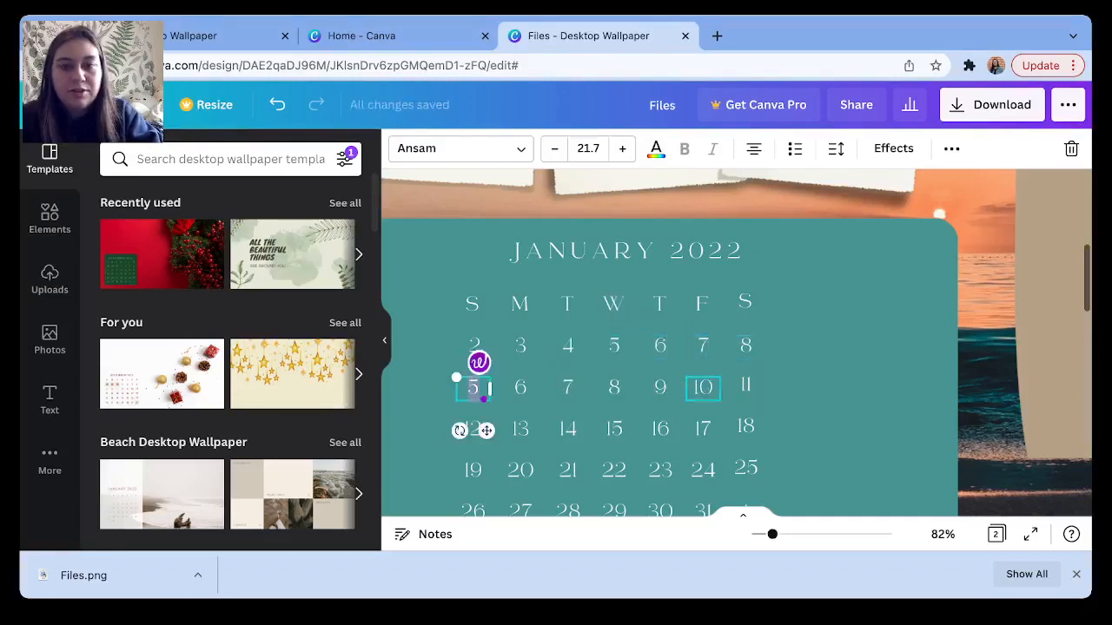
type("9")
key("Tab")
type("10")
key("Tab")
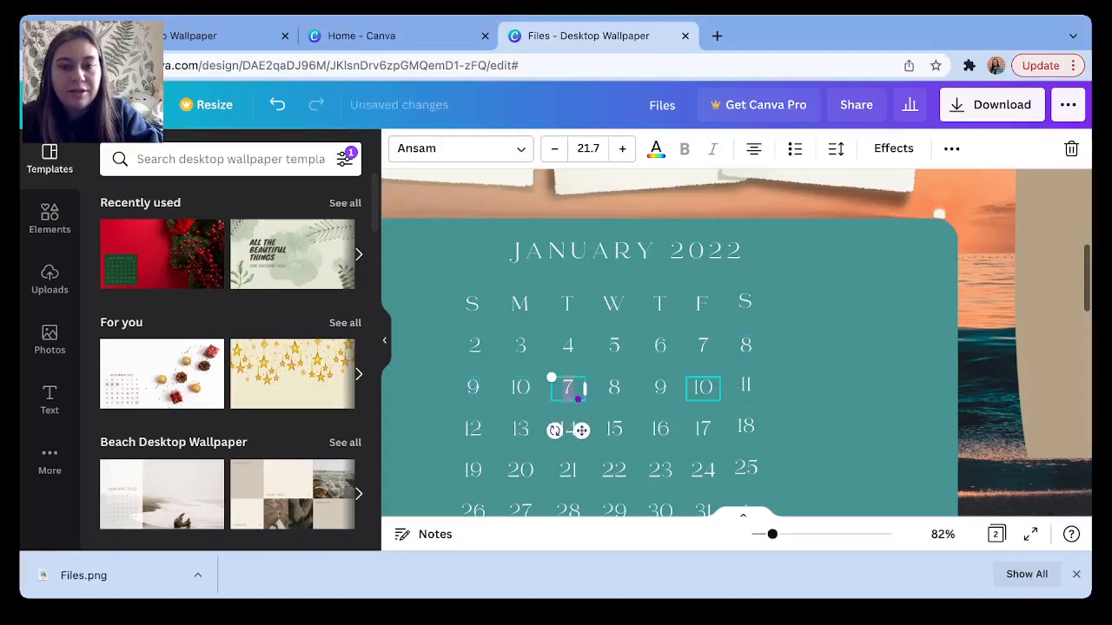
type("11")
key("Tab")
type("12")
key("Tab")
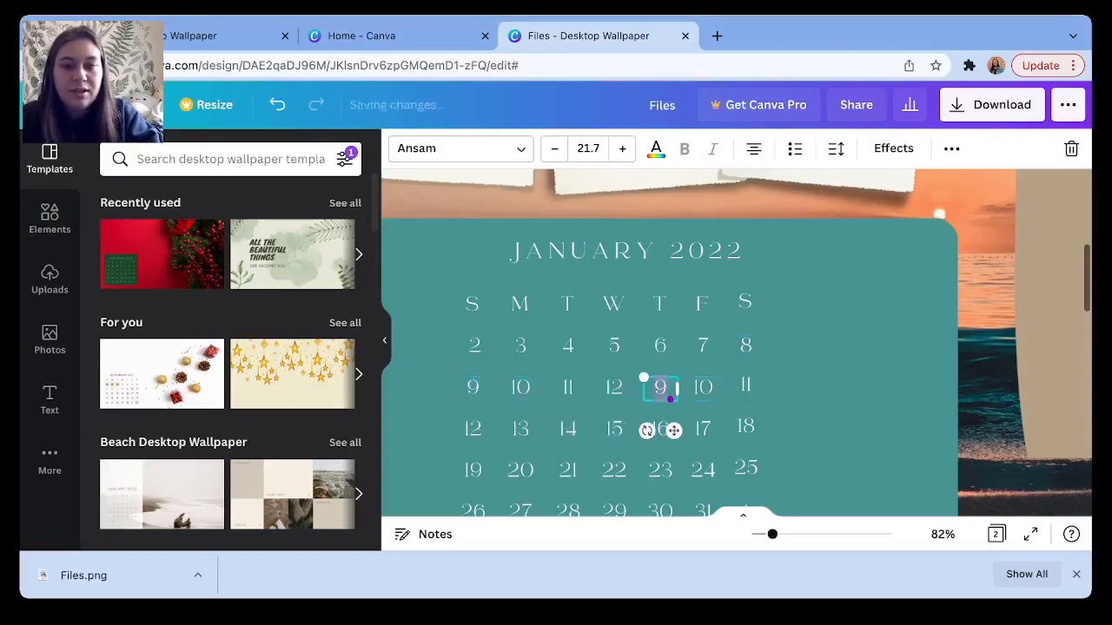
type("13")
key("Tab")
type("14")
key("Tab")
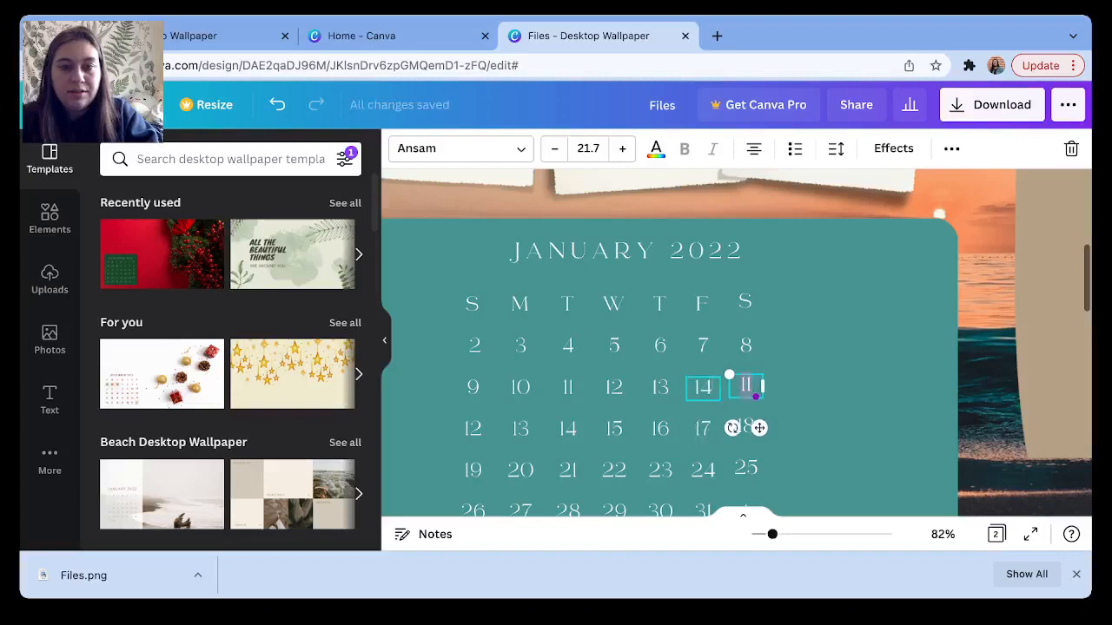
type("15")
Number the third week's dates 16 through 22.
key("Tab")
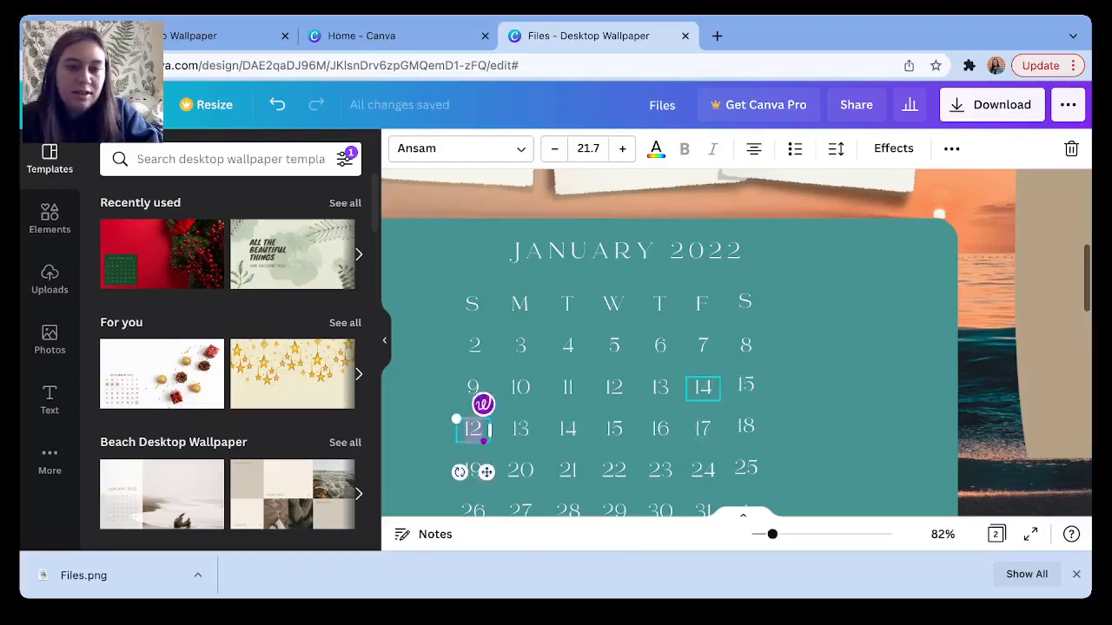
type("16")
key("Tab")
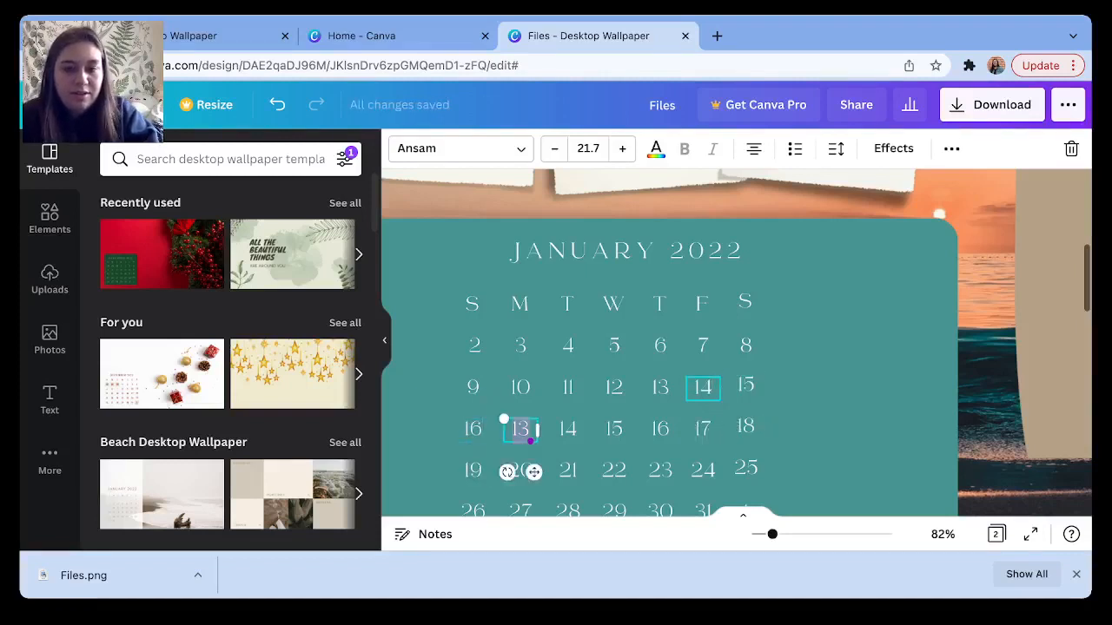
type("17")
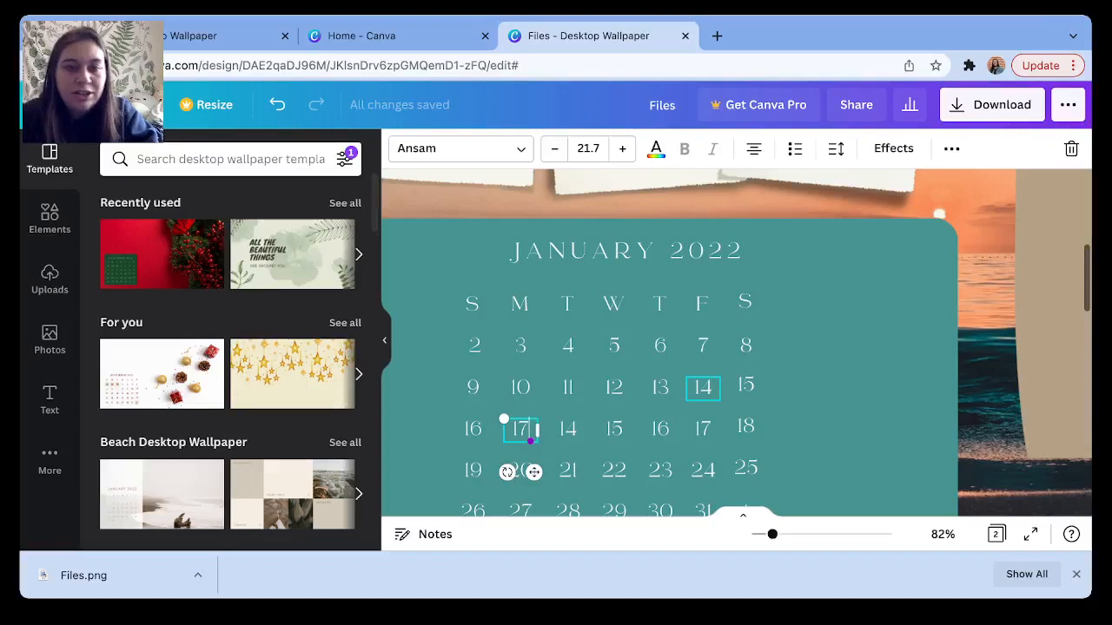
key("Tab")
type("18")
key("Tab")
type("19")
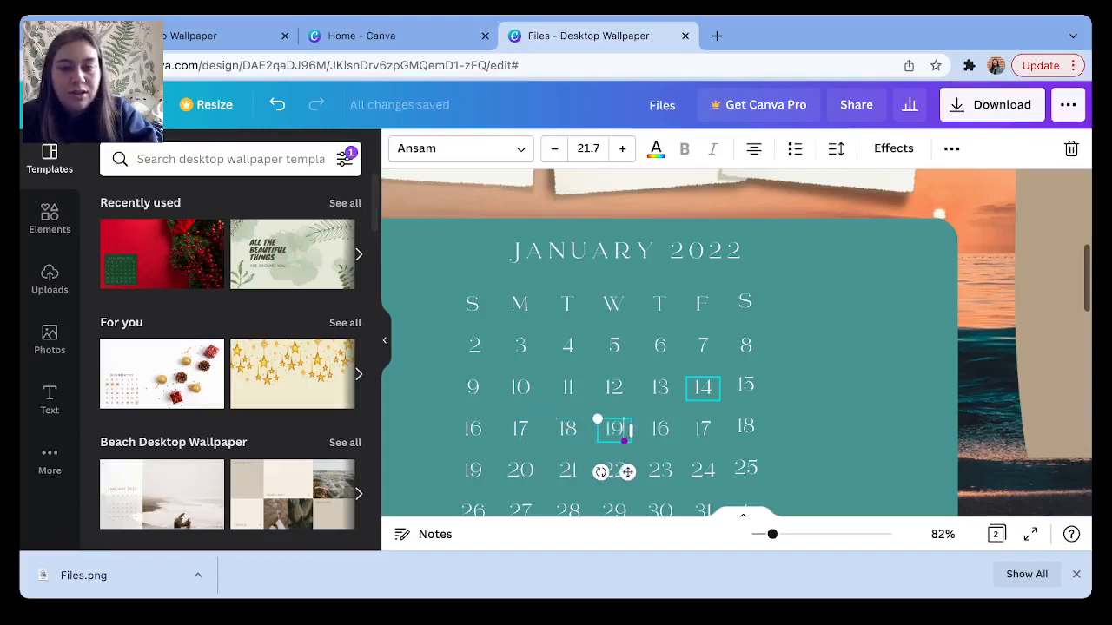
key("Tab")
type("20")
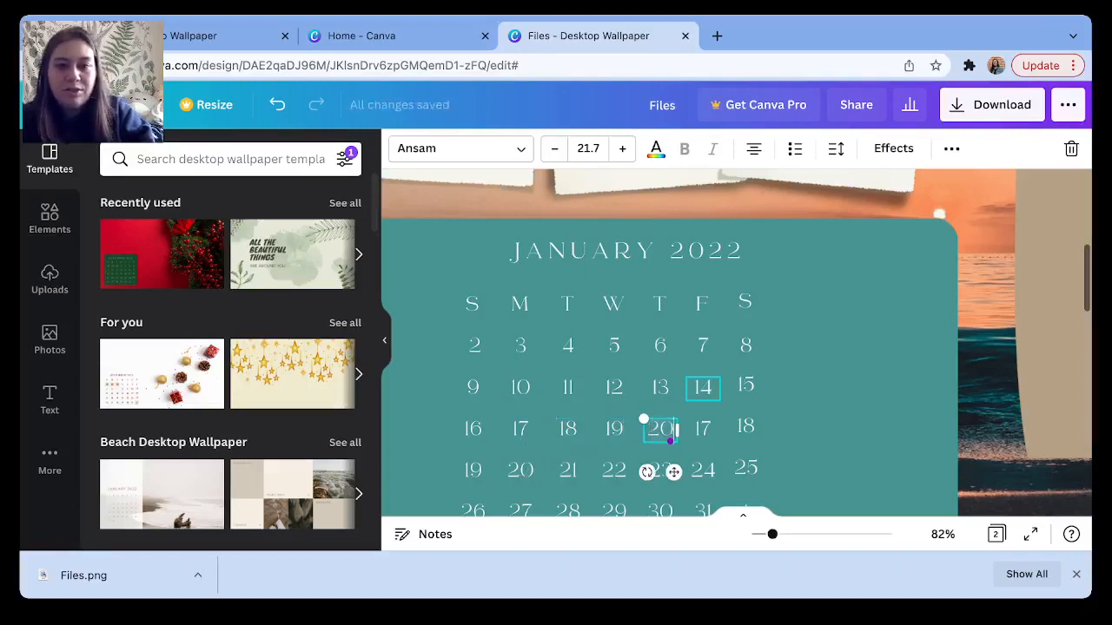
key("Tab")
type("21")
key("Tab")
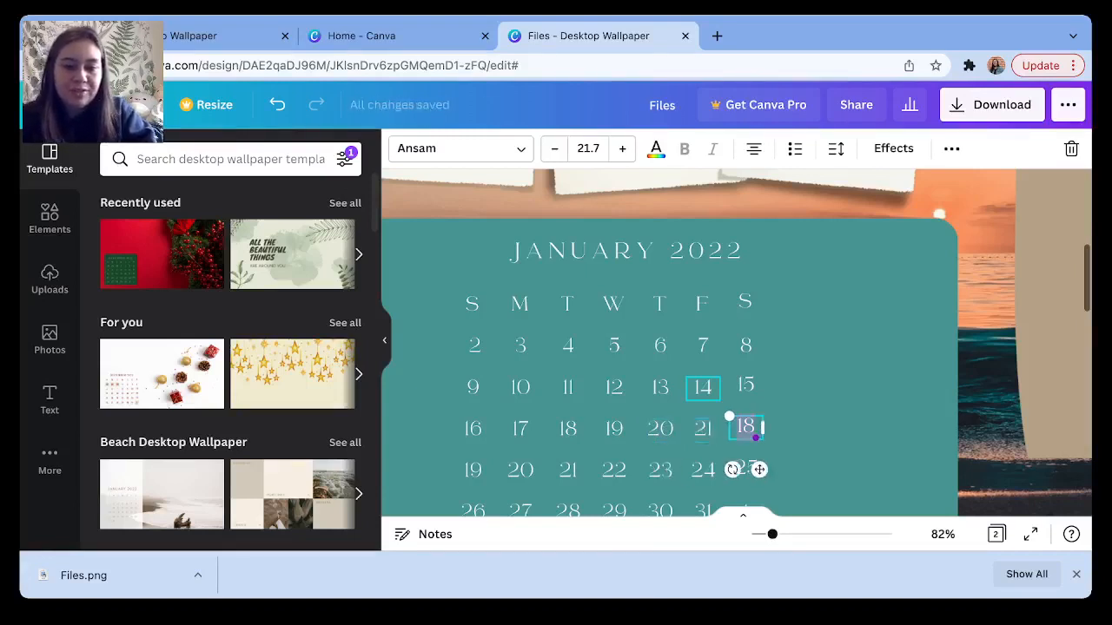
type("22")
Number the fourth week's dates 23 through 29.
key("Tab")
type("23")
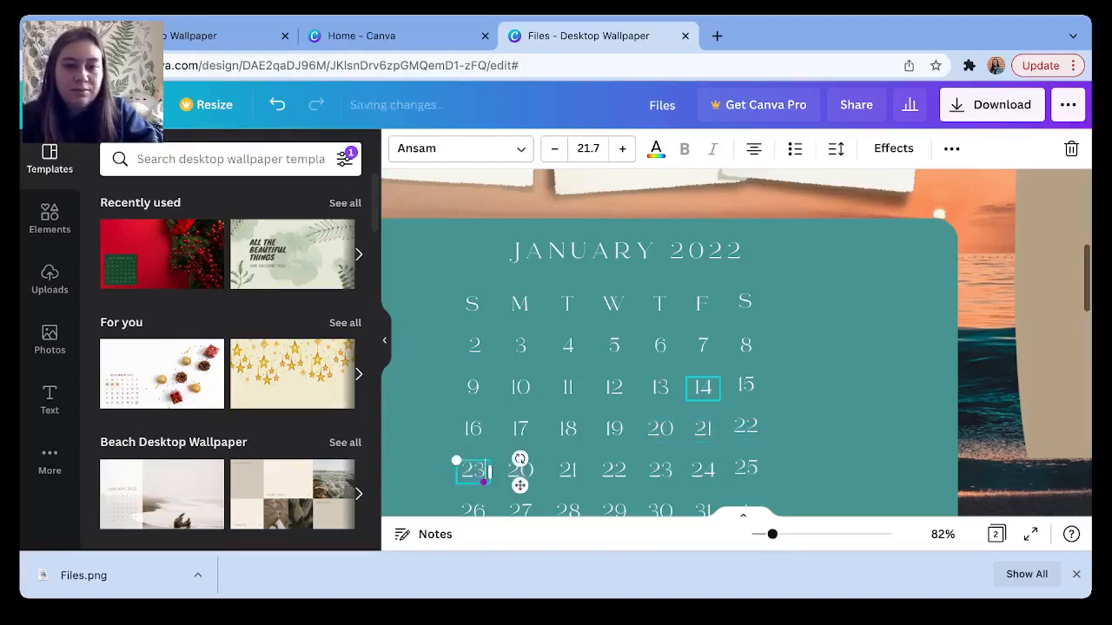
key("Tab")
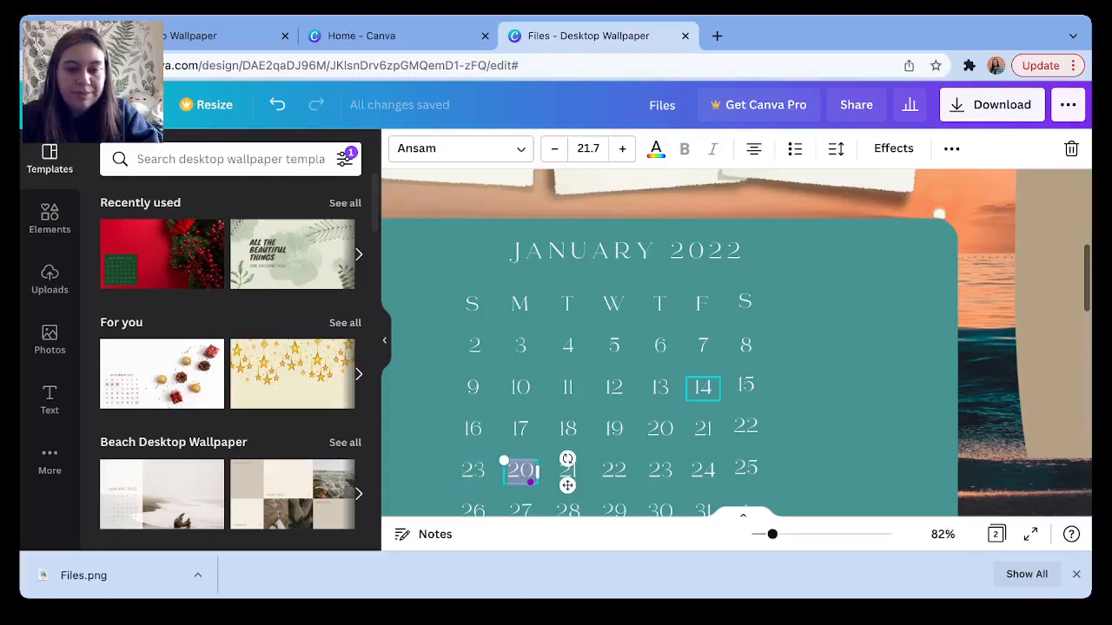
type("24")
key("Tab")
type("25")
key("Tab")
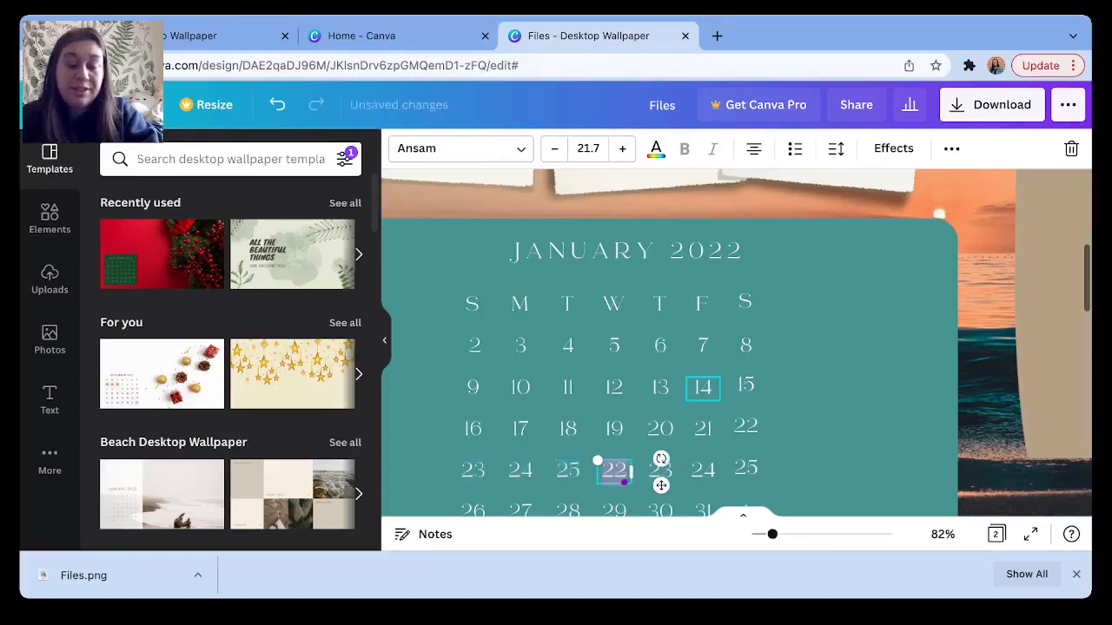
type("26")
key("Tab")
type("27")
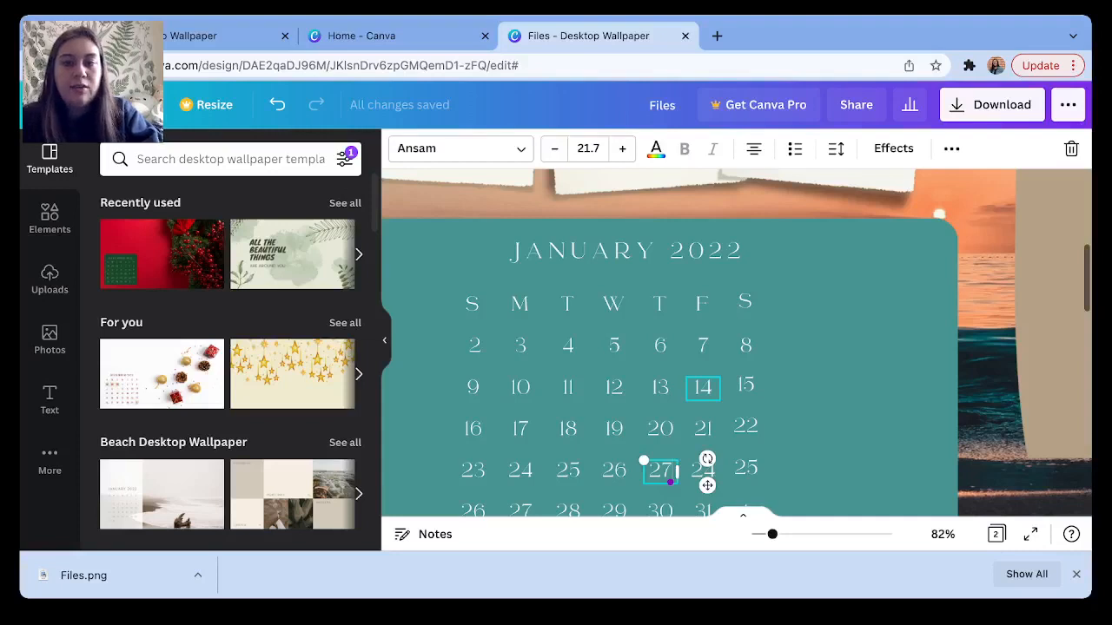
key("Tab")
type("28")
key("Tab")
type("29")
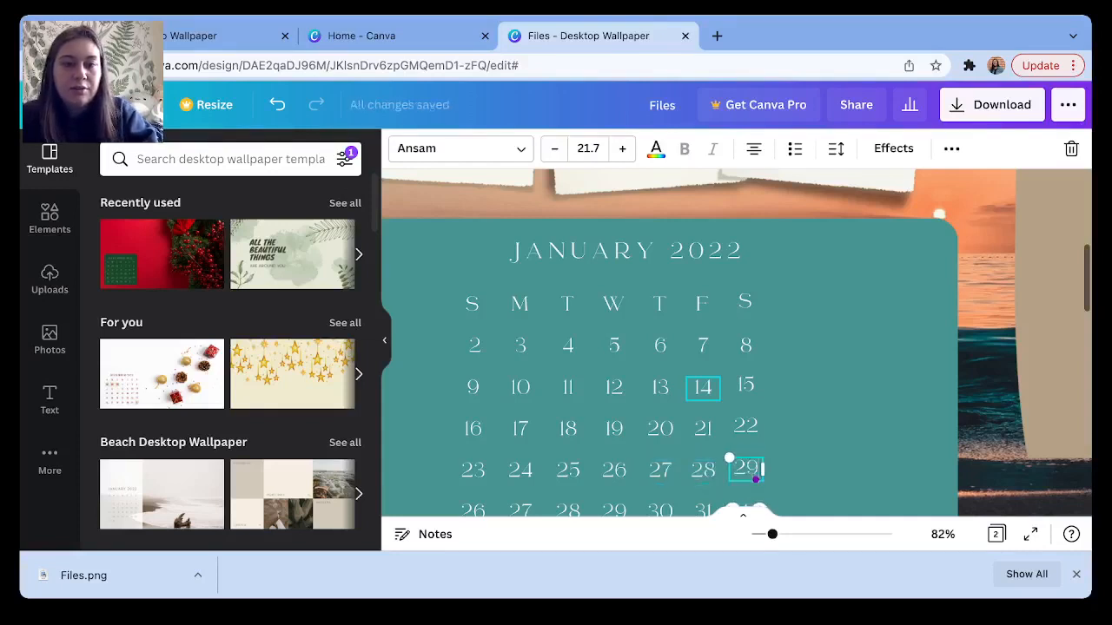
key("Tab")
Enter 30 and 31 as the dates in the calendar's last week.
type("30")
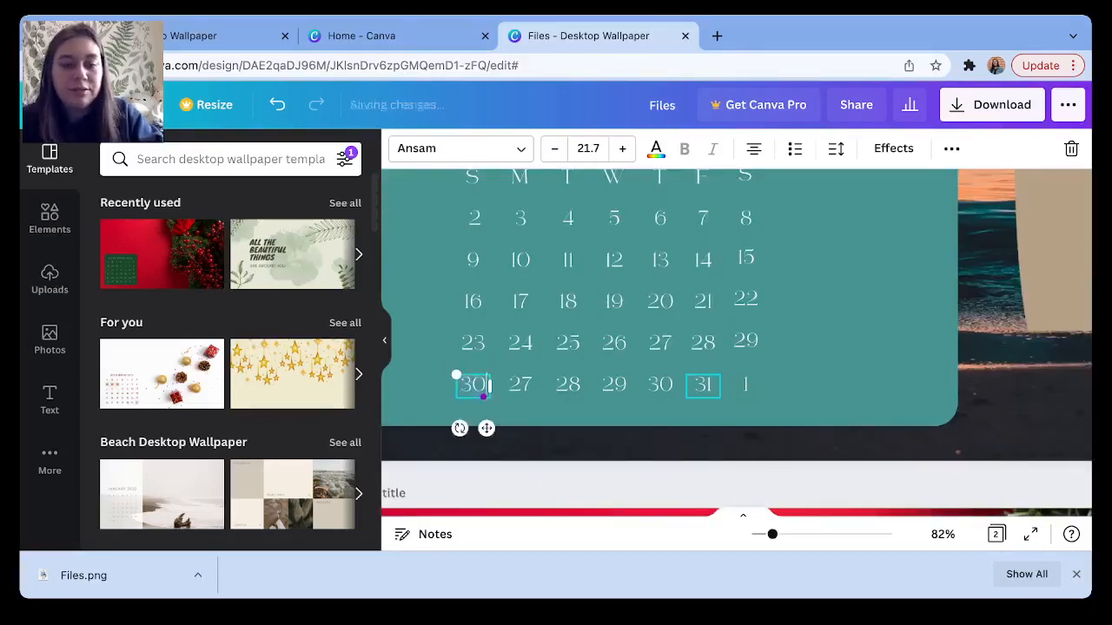
key("Tab")
type("31")
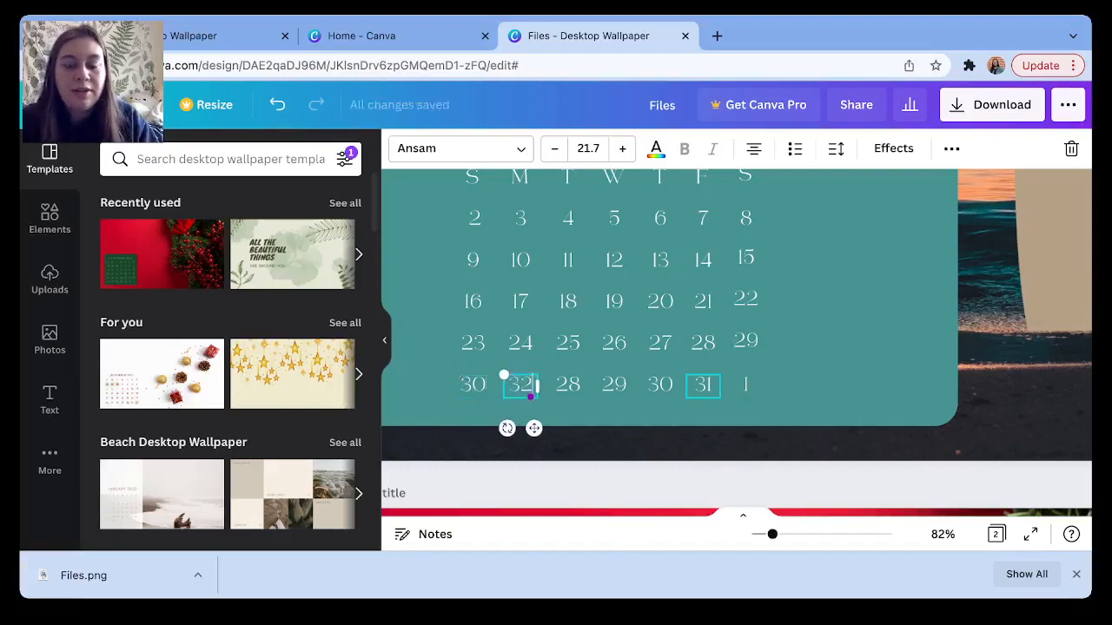
key("BackSpace")
type("1")
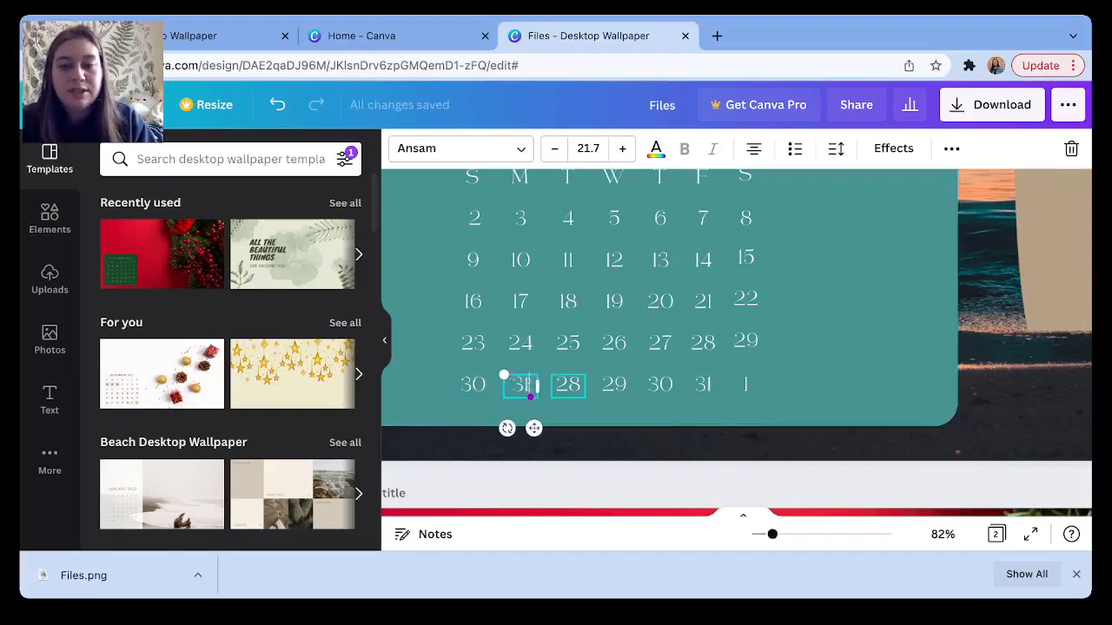
Remove the leftover dates 28, 29, 30, 31 and 1 after the 31.
key("Tab")
key("BackSpace")
key("Tab")
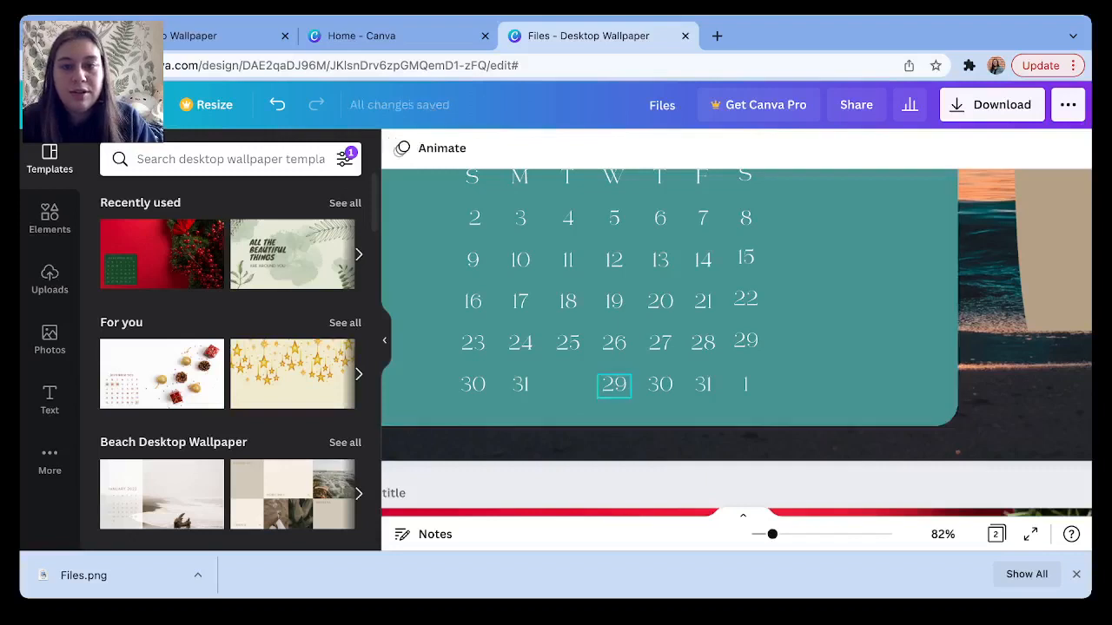
key("BackSpace")
key("Escape")
key("Tab")
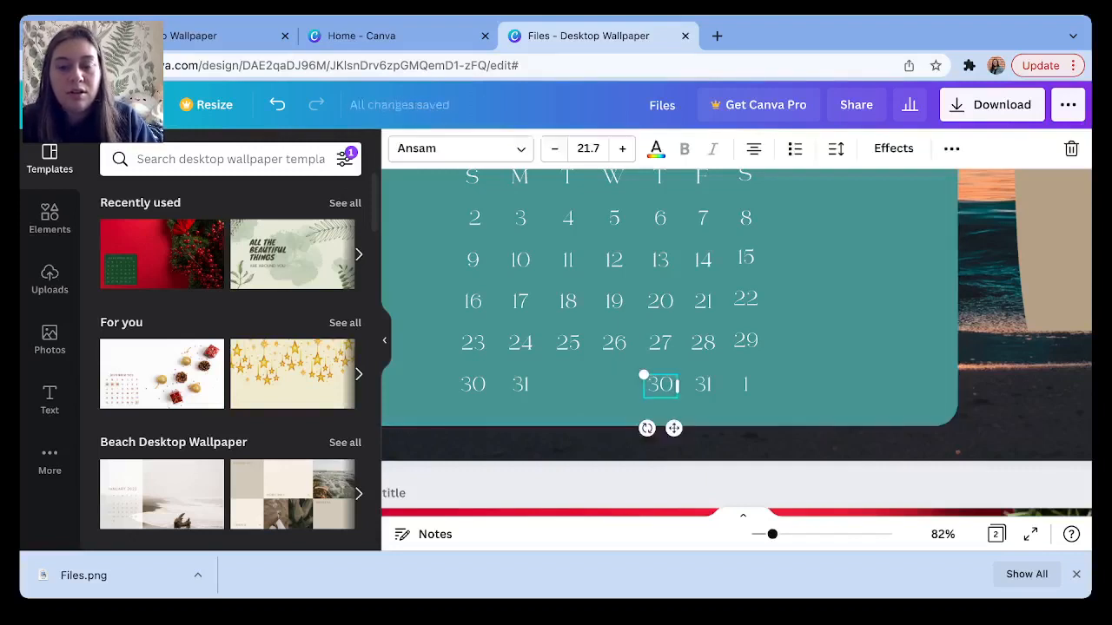
key("BackSpace")
key("Tab")
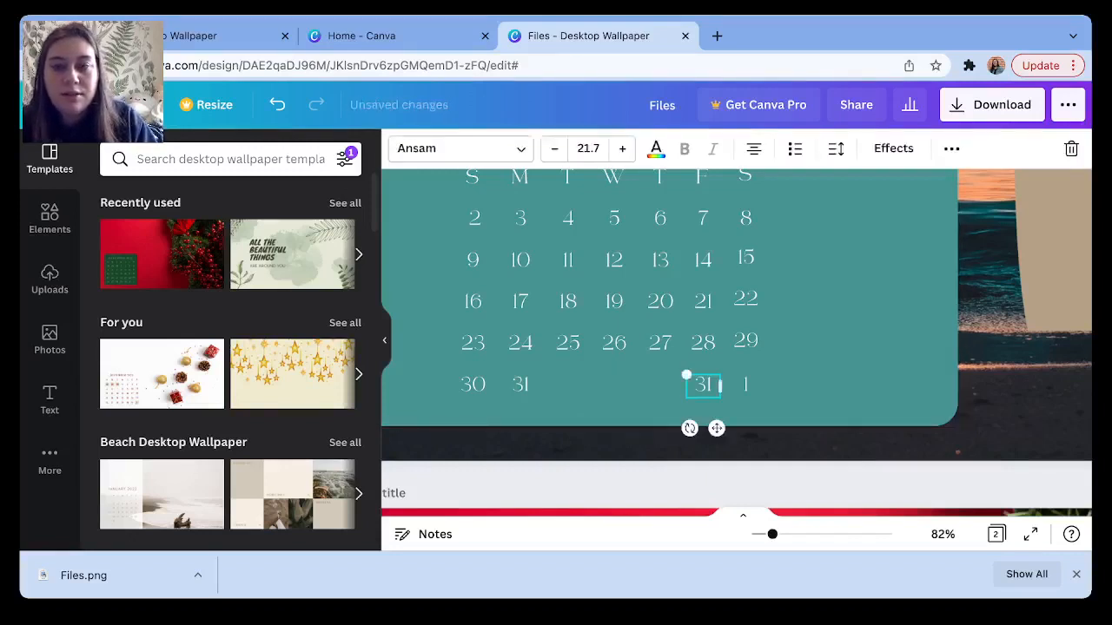
key("BackSpace")
key("Tab")
key("BackSpace")
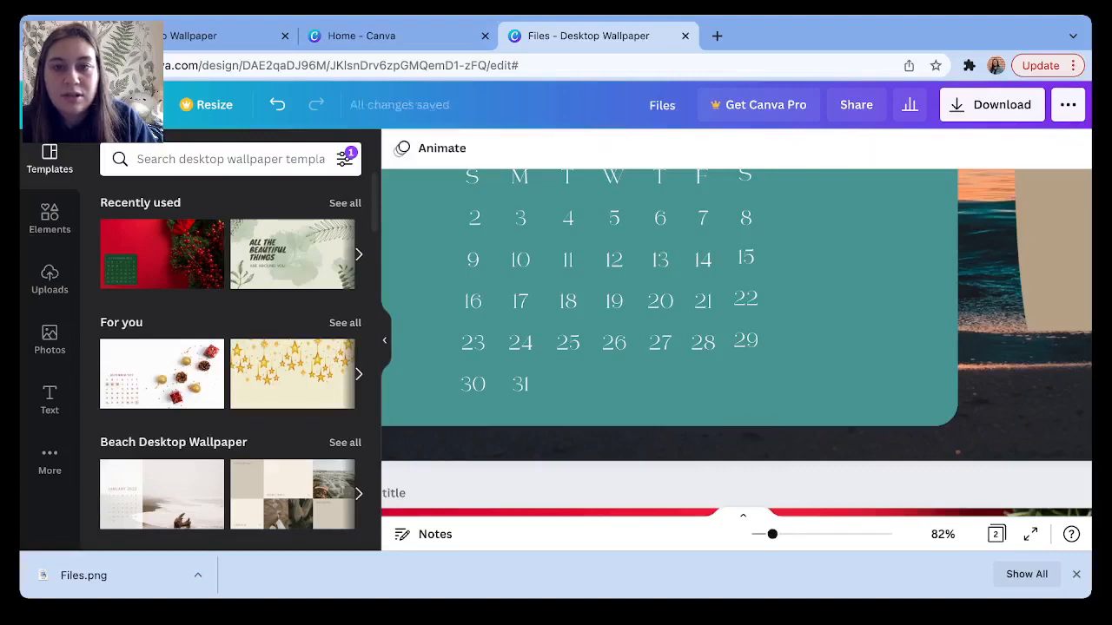
left_click_drag(772, 534, 756, 534)
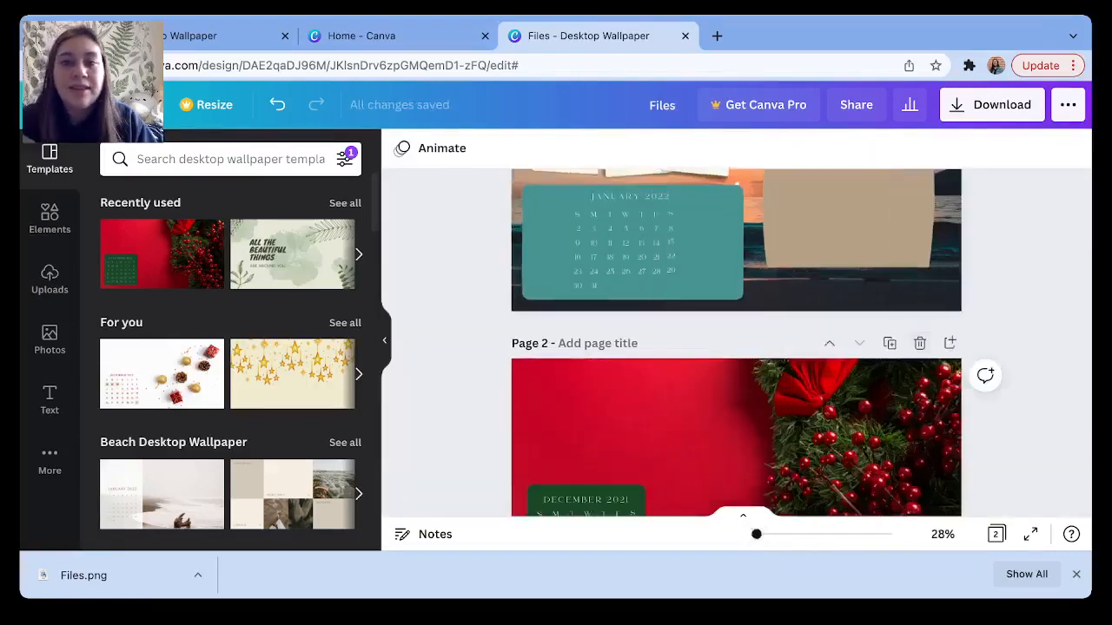
Bring up the Download settings, set to PNG at 1920 × 1080 px.
scroll(737, 342, "up", 1)
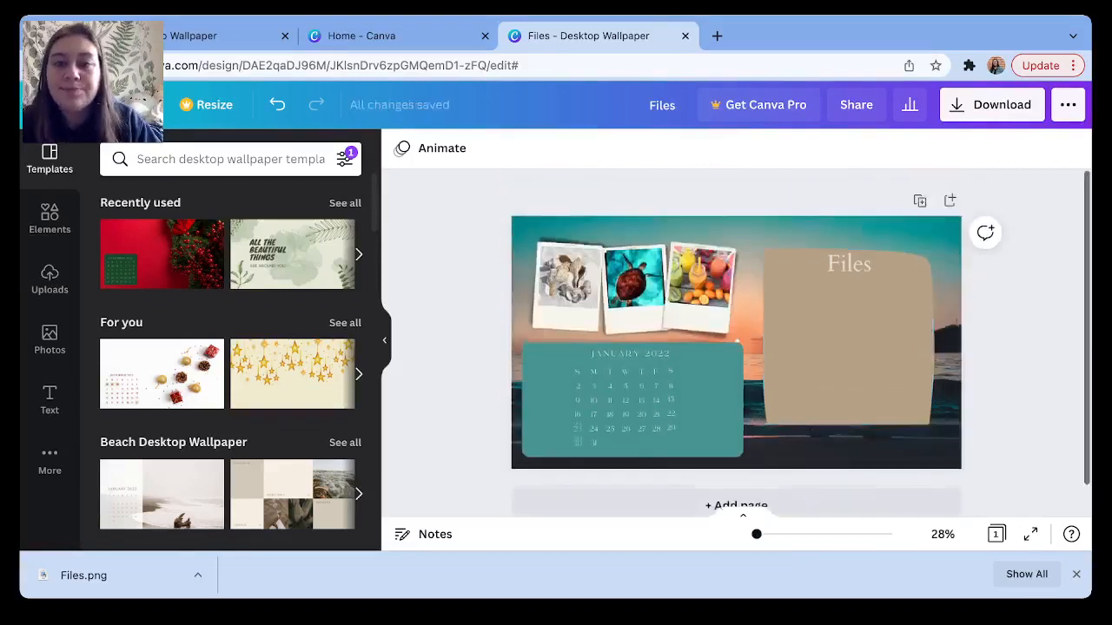
scroll(736, 342, "down", 1)
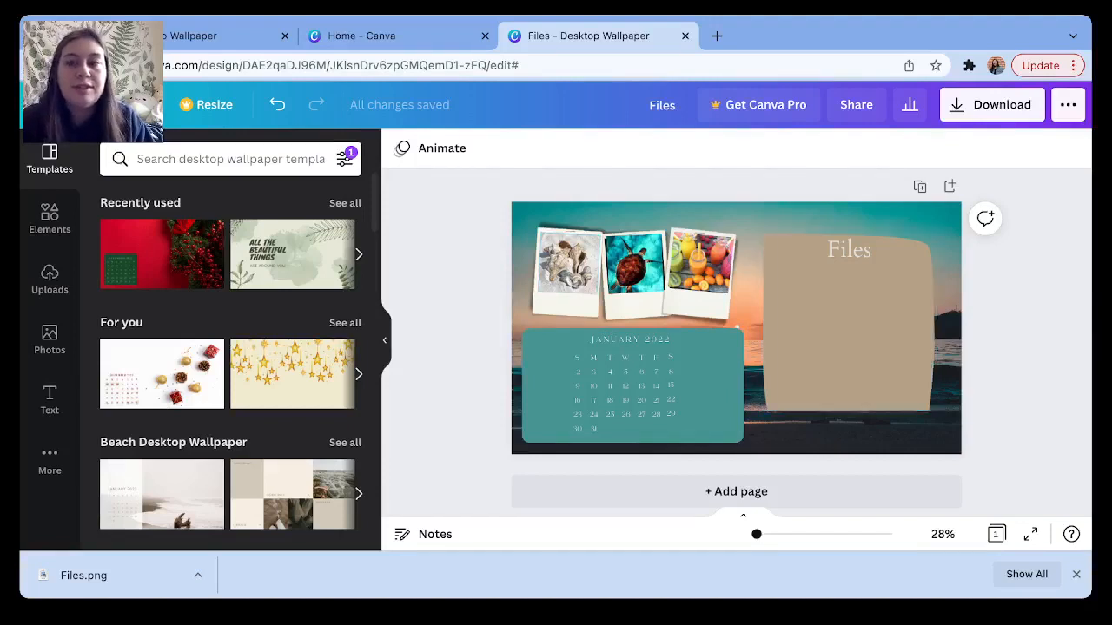
left_click(991, 105)
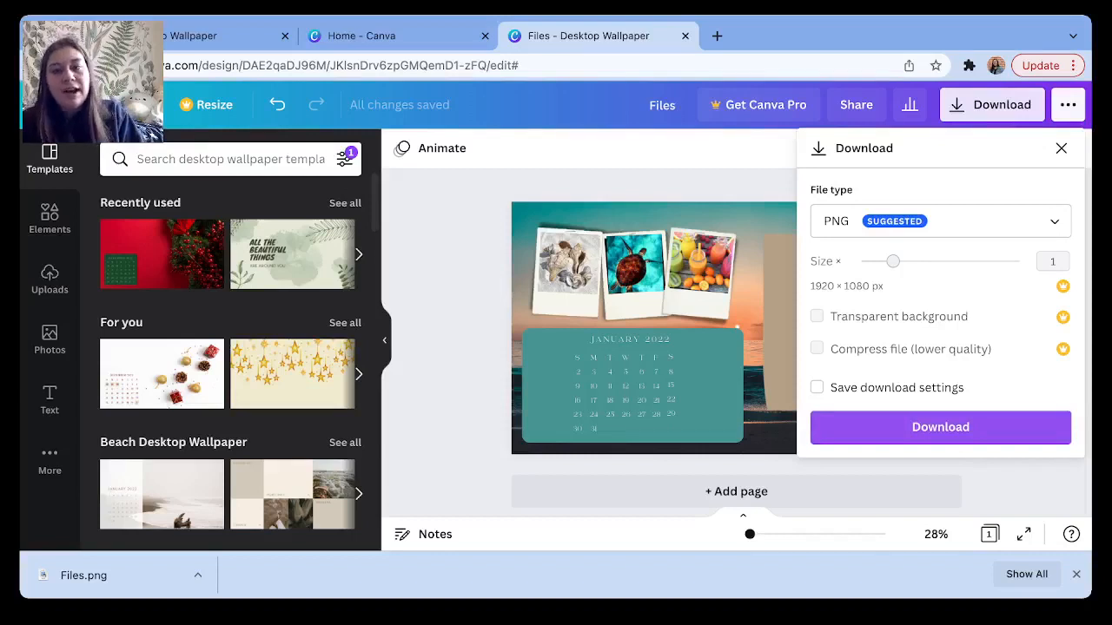
Download the beach wallpaper as a 1920 × 1080 px PNG.
left_click(940, 427)
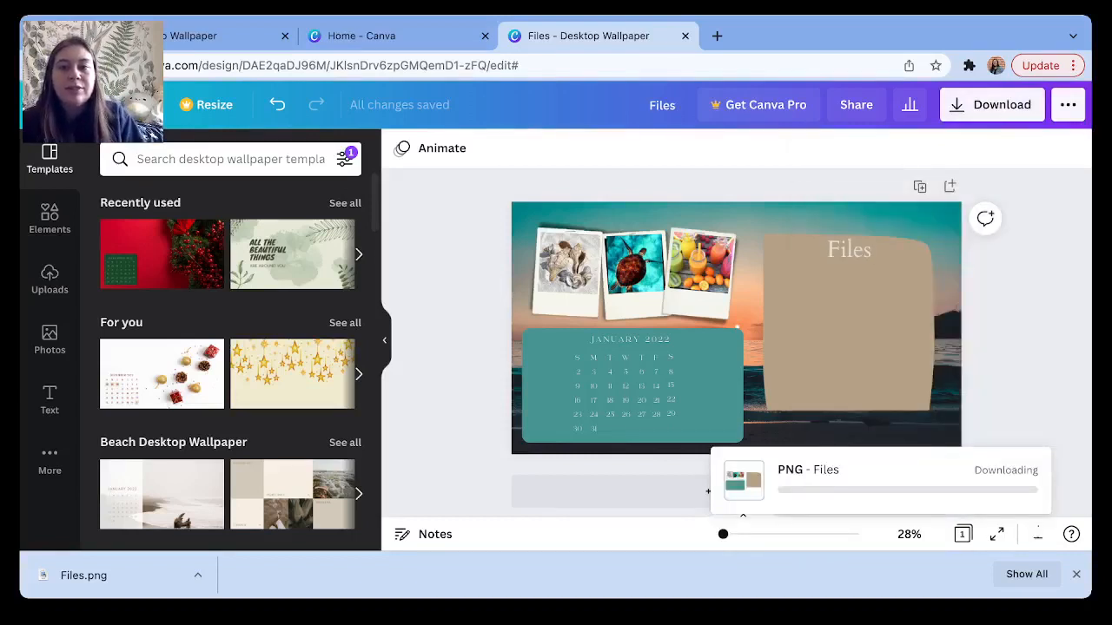